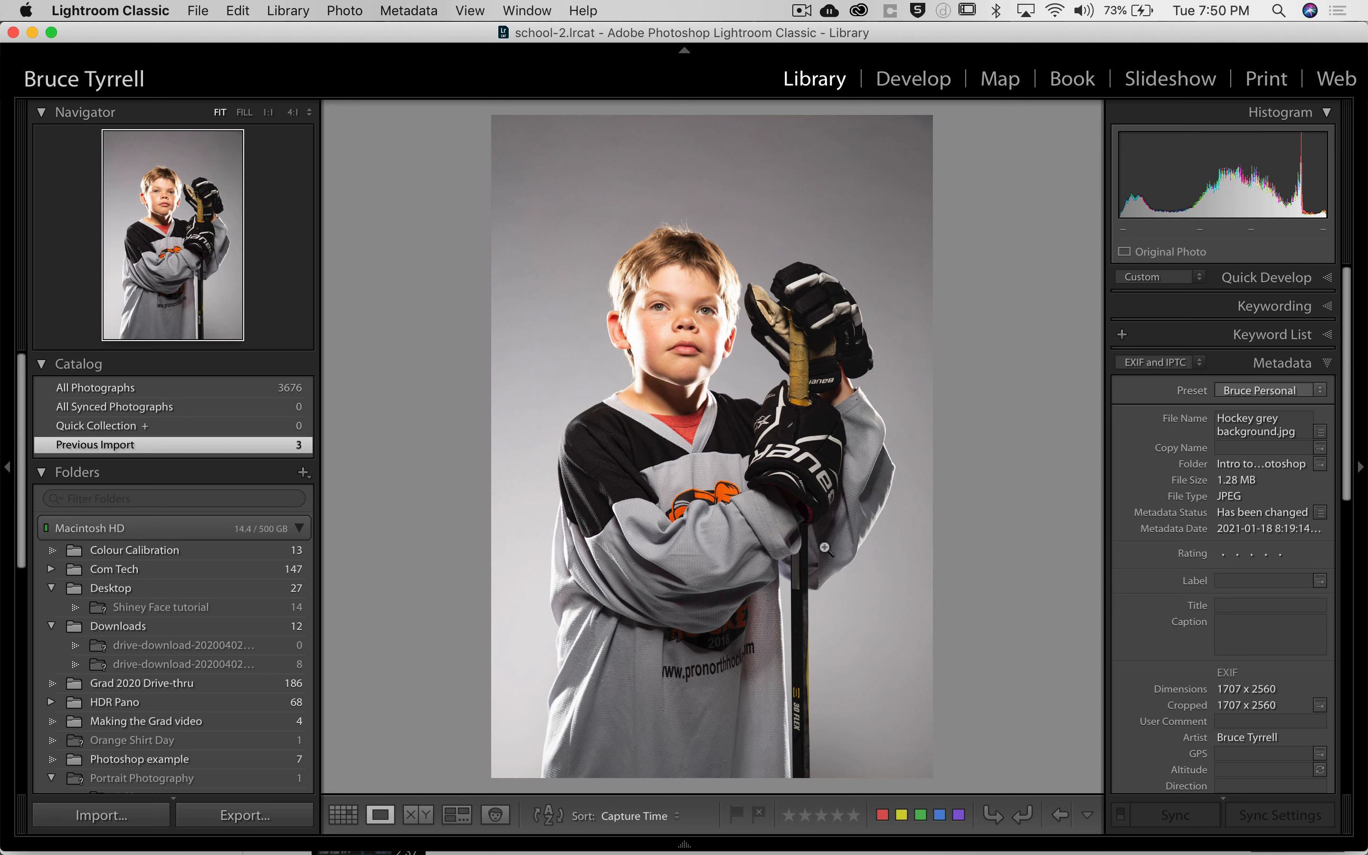
# Edit a copy of the hockey portrait with Lightroom adjustments in Photoshop and start Sky Replacement on it
pyautogui.press('super+e')
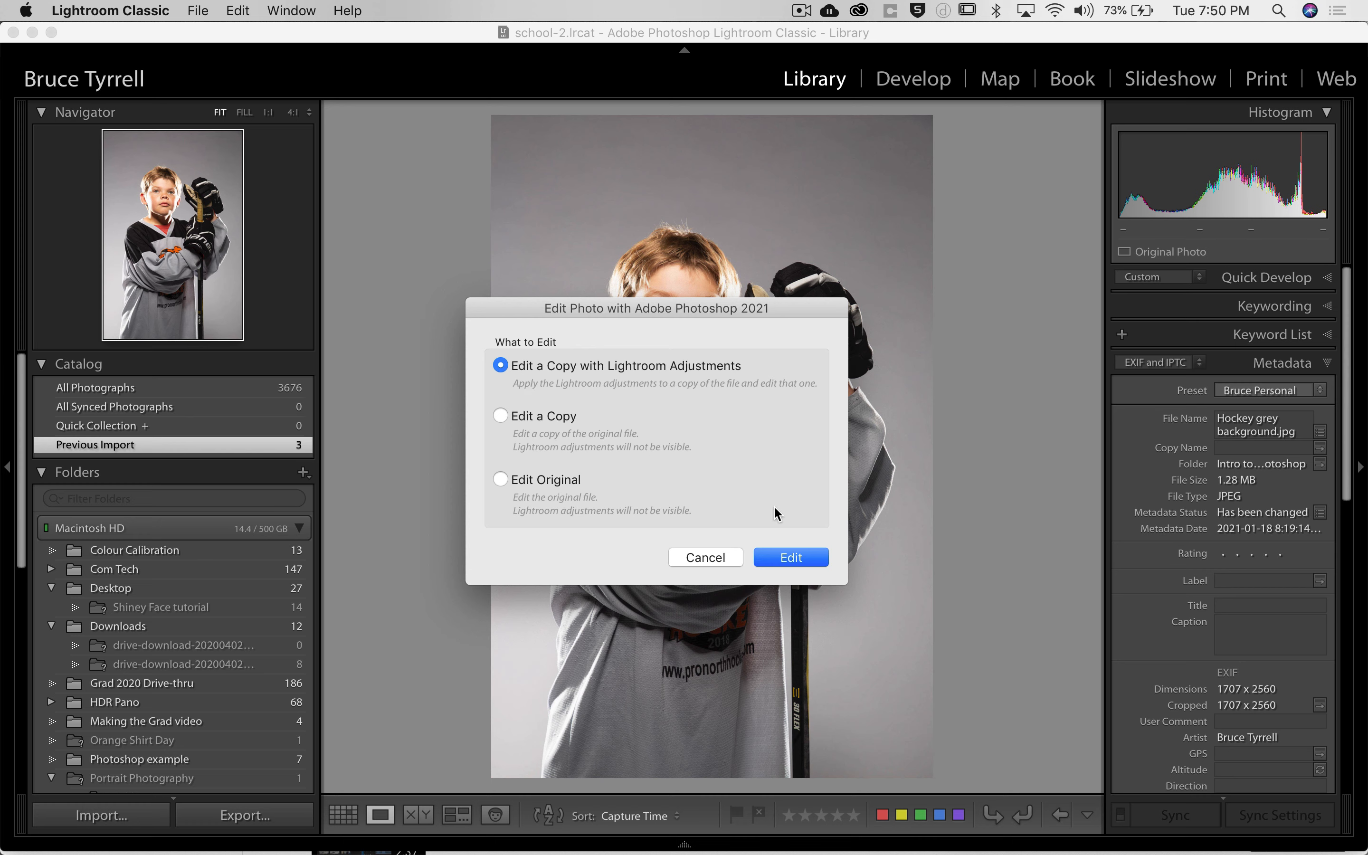
pyautogui.click(791, 557)
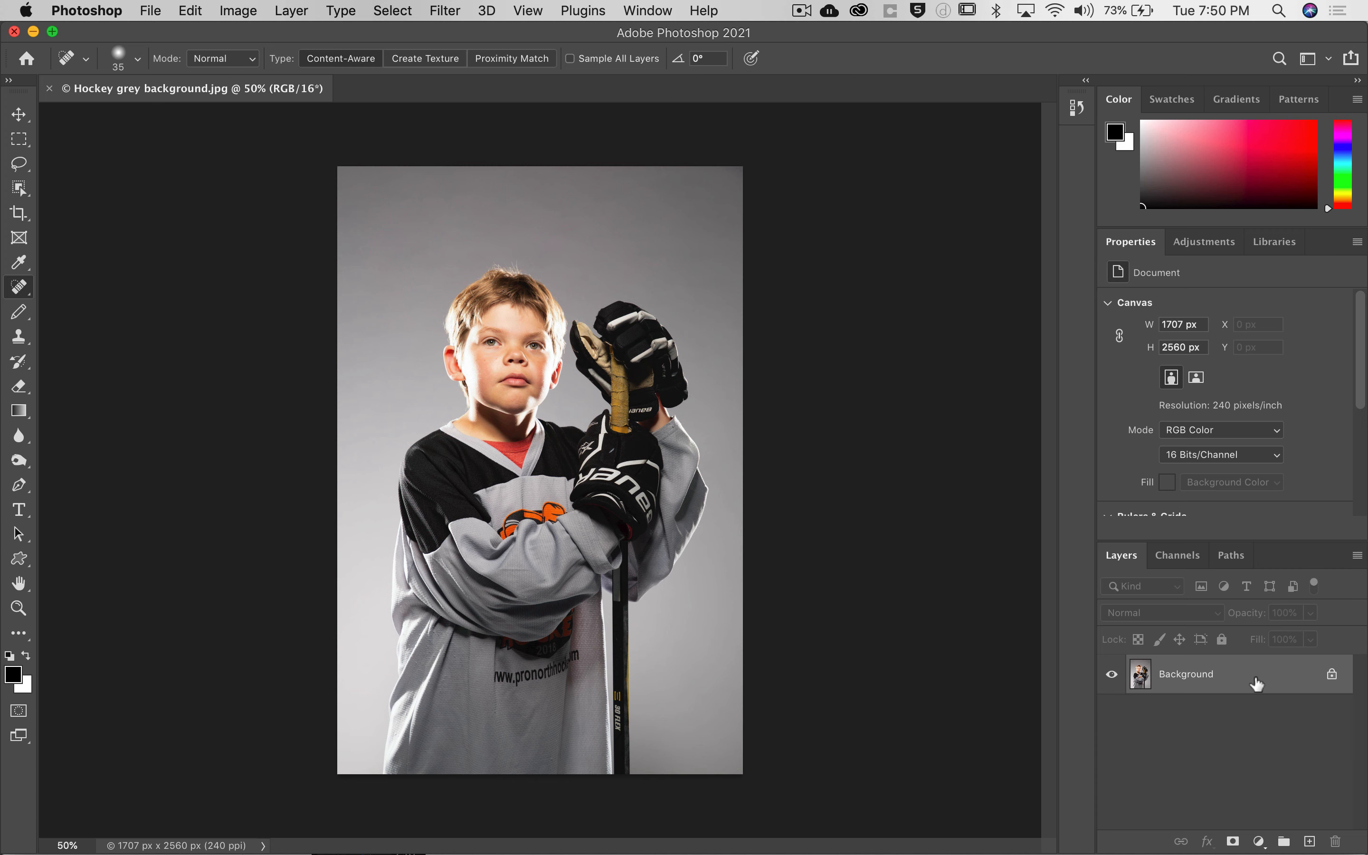
pyautogui.click(190, 10)
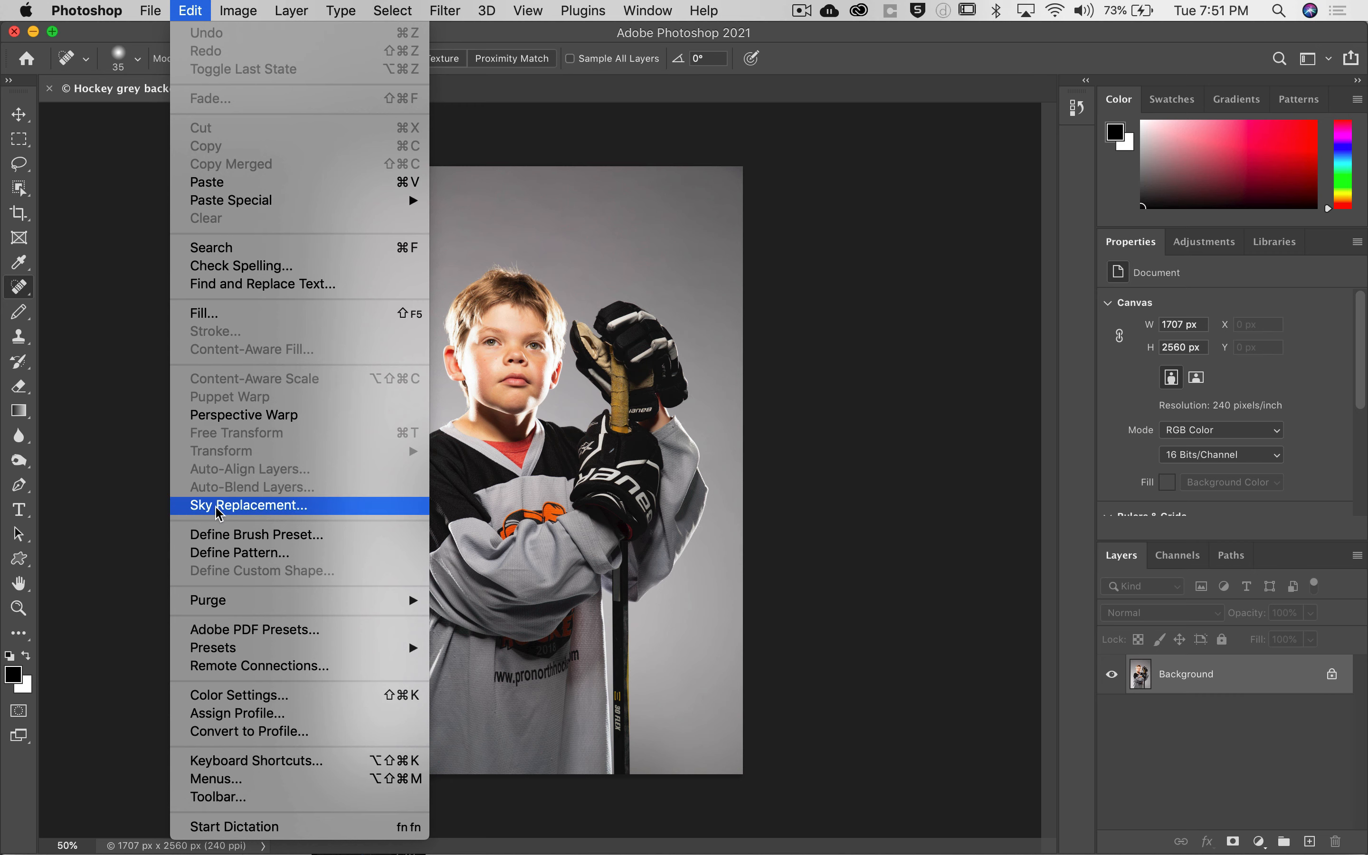
pyautogui.click(249, 505)
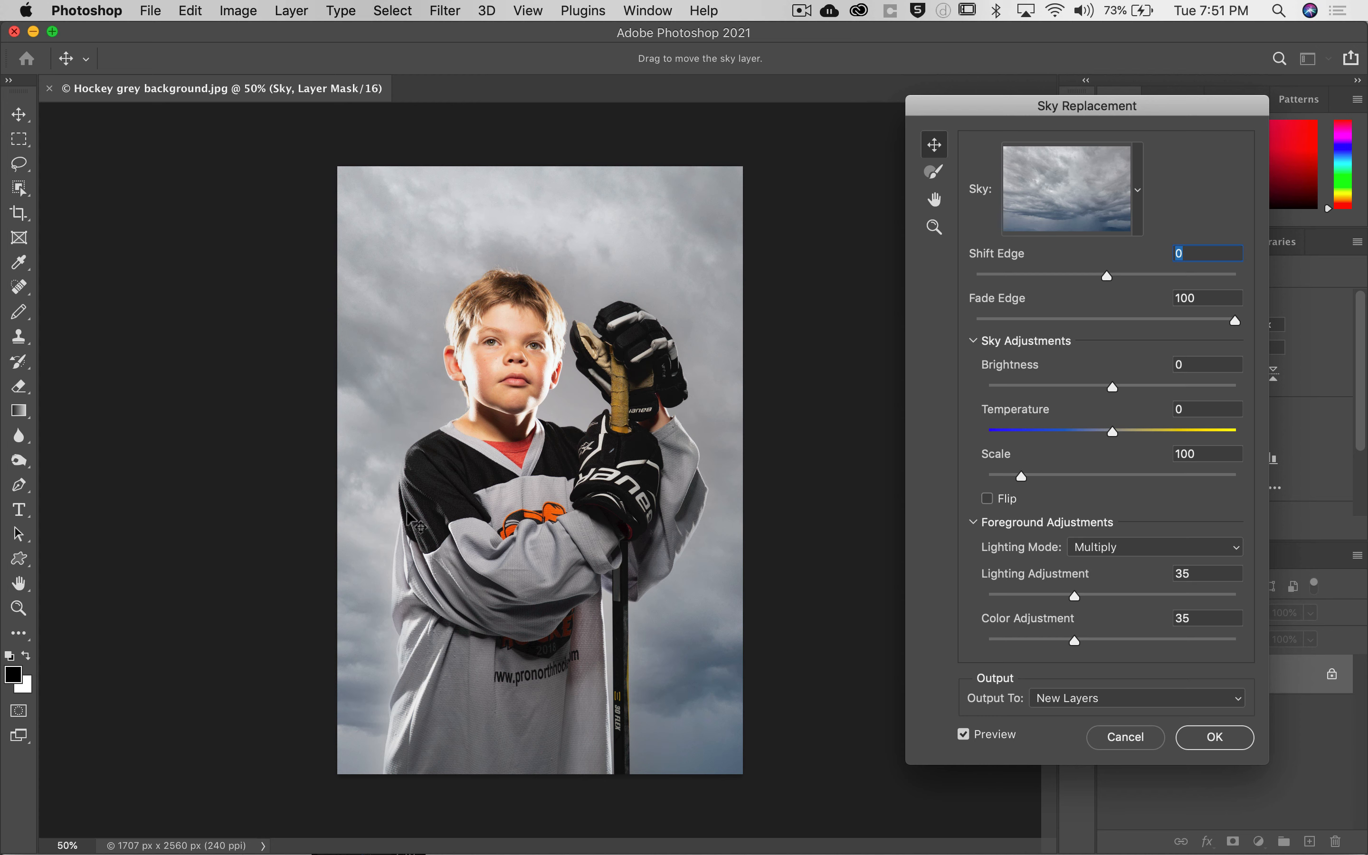
# Subtract the replacement sky along the outer edge of the boy's jersey below the elbow using the Sky Brush
pyautogui.click(935, 173)
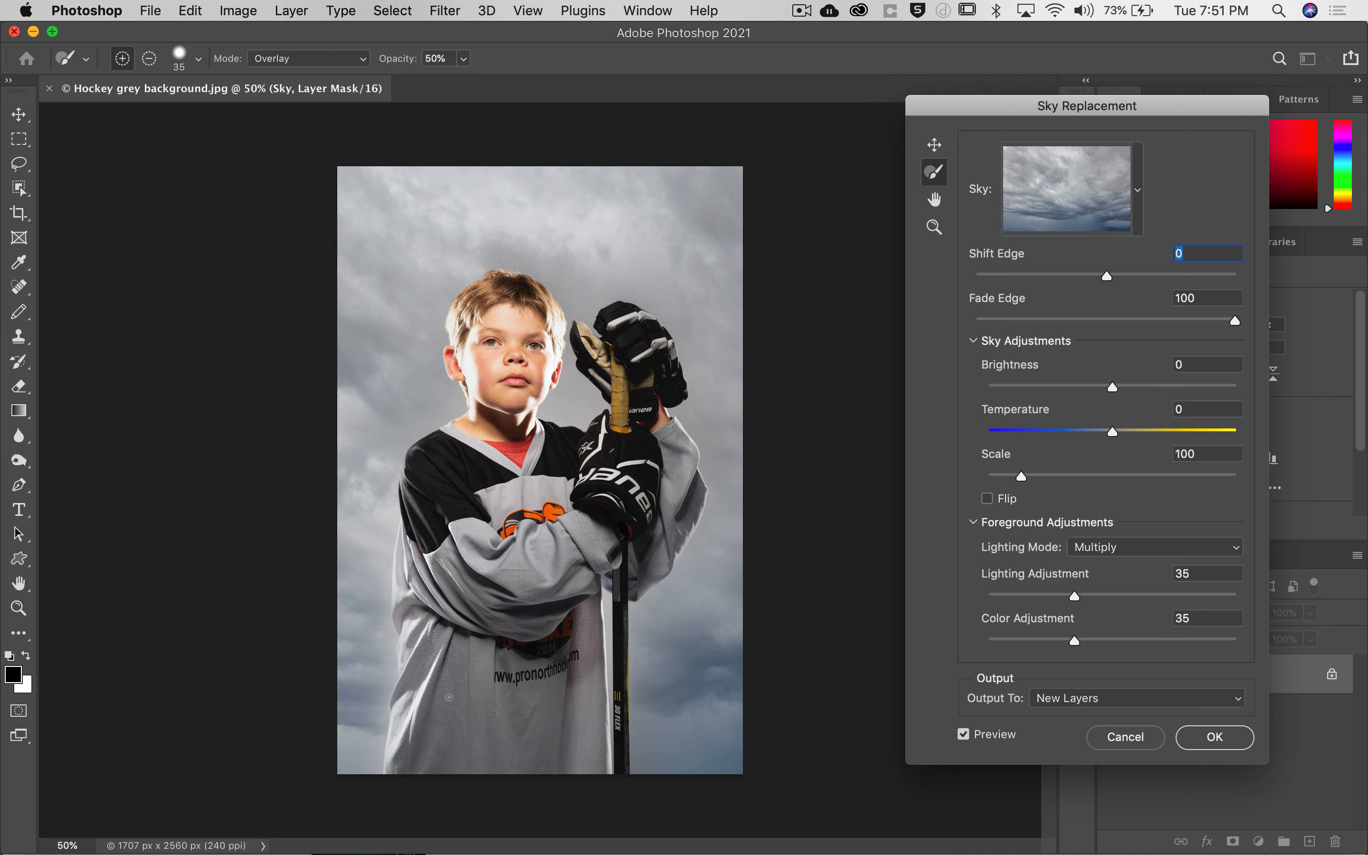
pyautogui.press('alt')
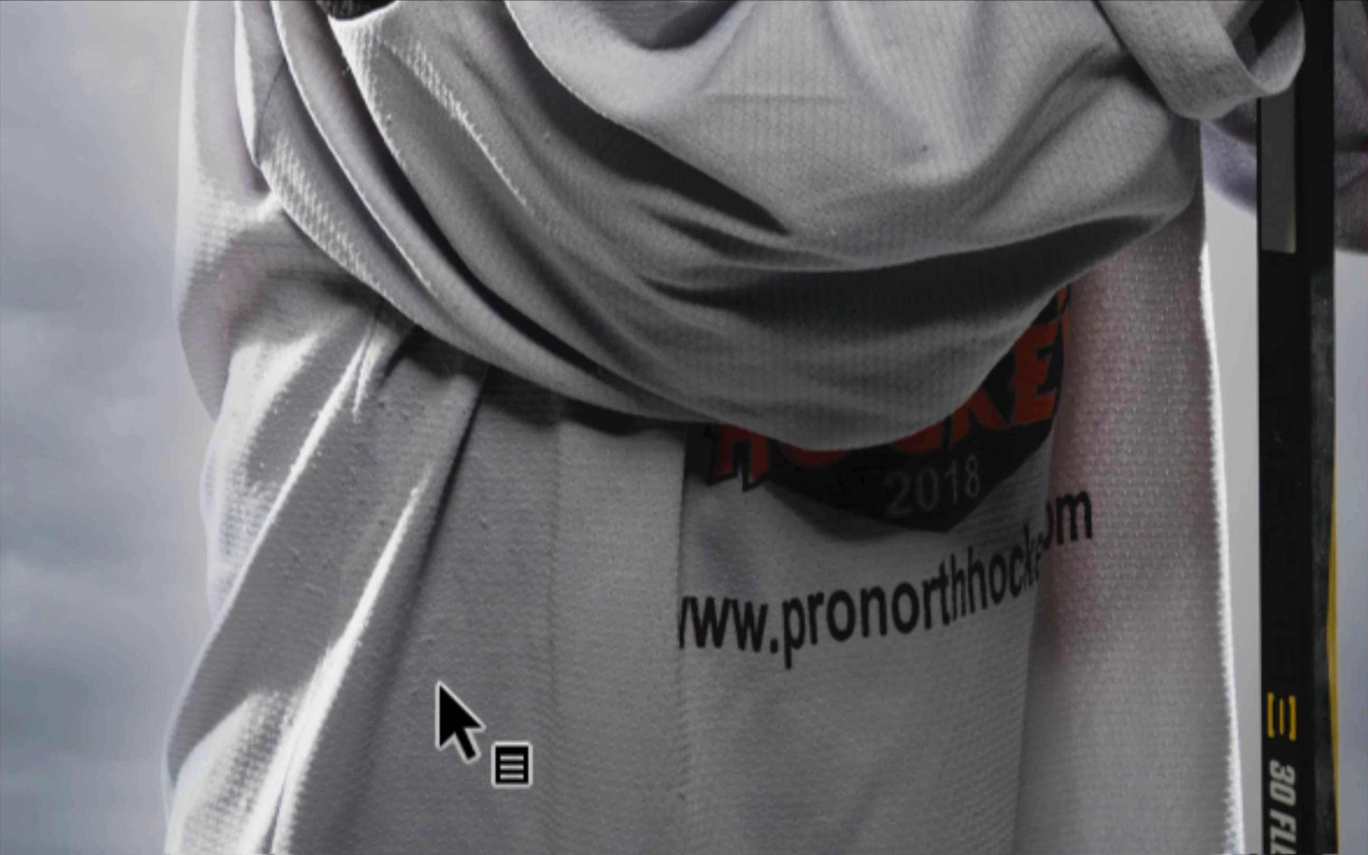
pyautogui.press('alt')
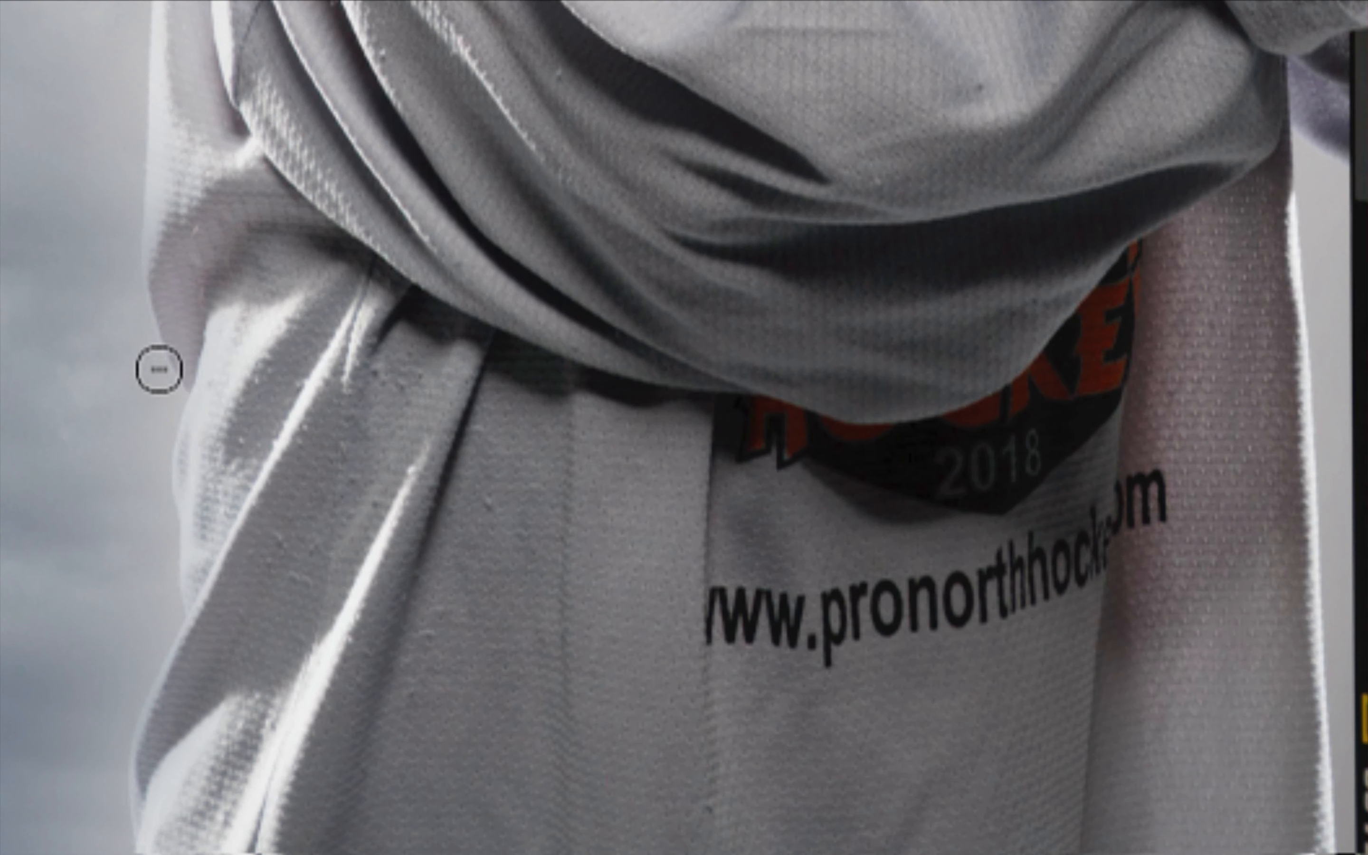
pyautogui.moveTo(159, 369); pyautogui.dragTo(155, 442)
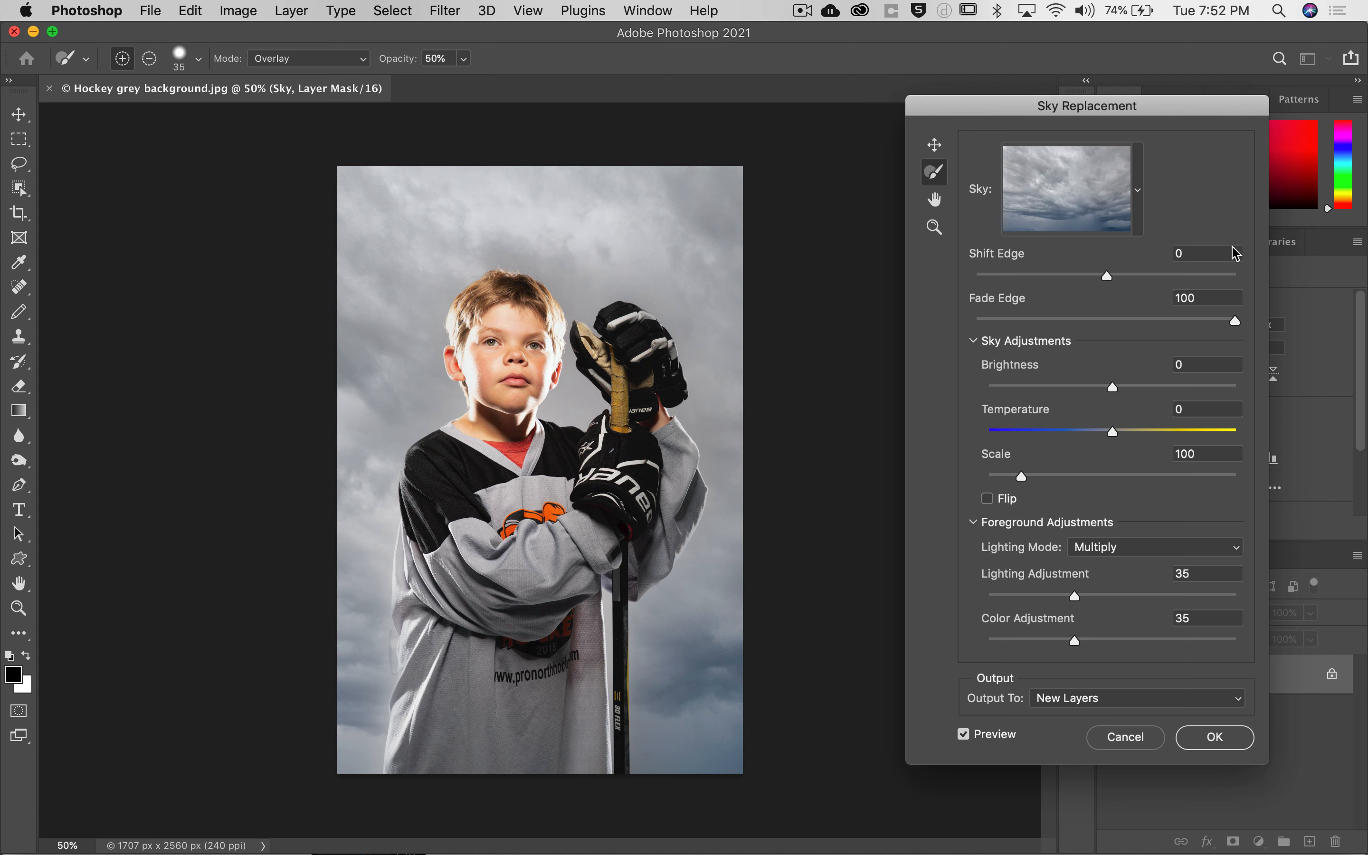
# Try the plain blue, wispy blue and dark streaked cloud skies from the Blue Skies presets as the background
pyautogui.click(936, 149)
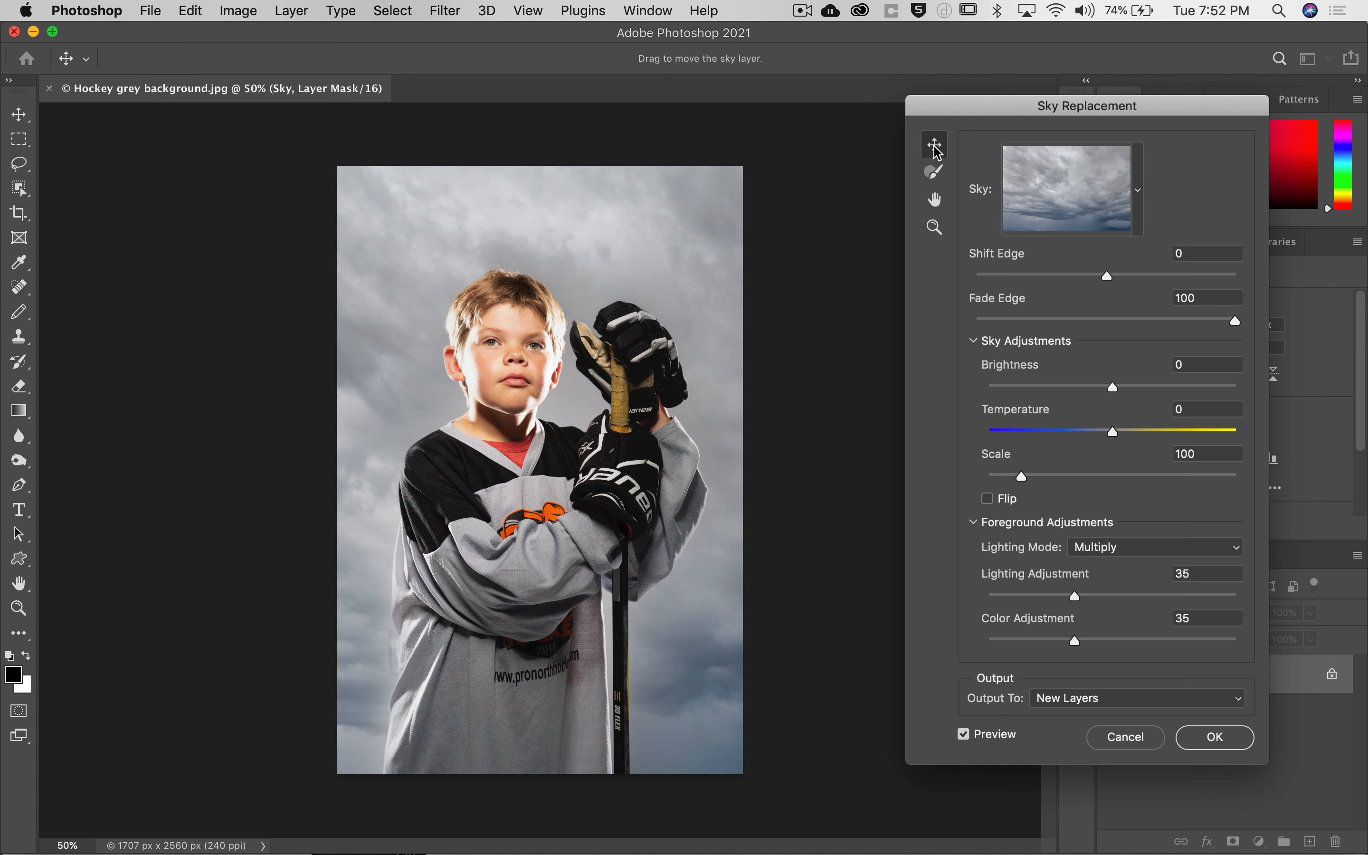
pyautogui.click(1138, 192)
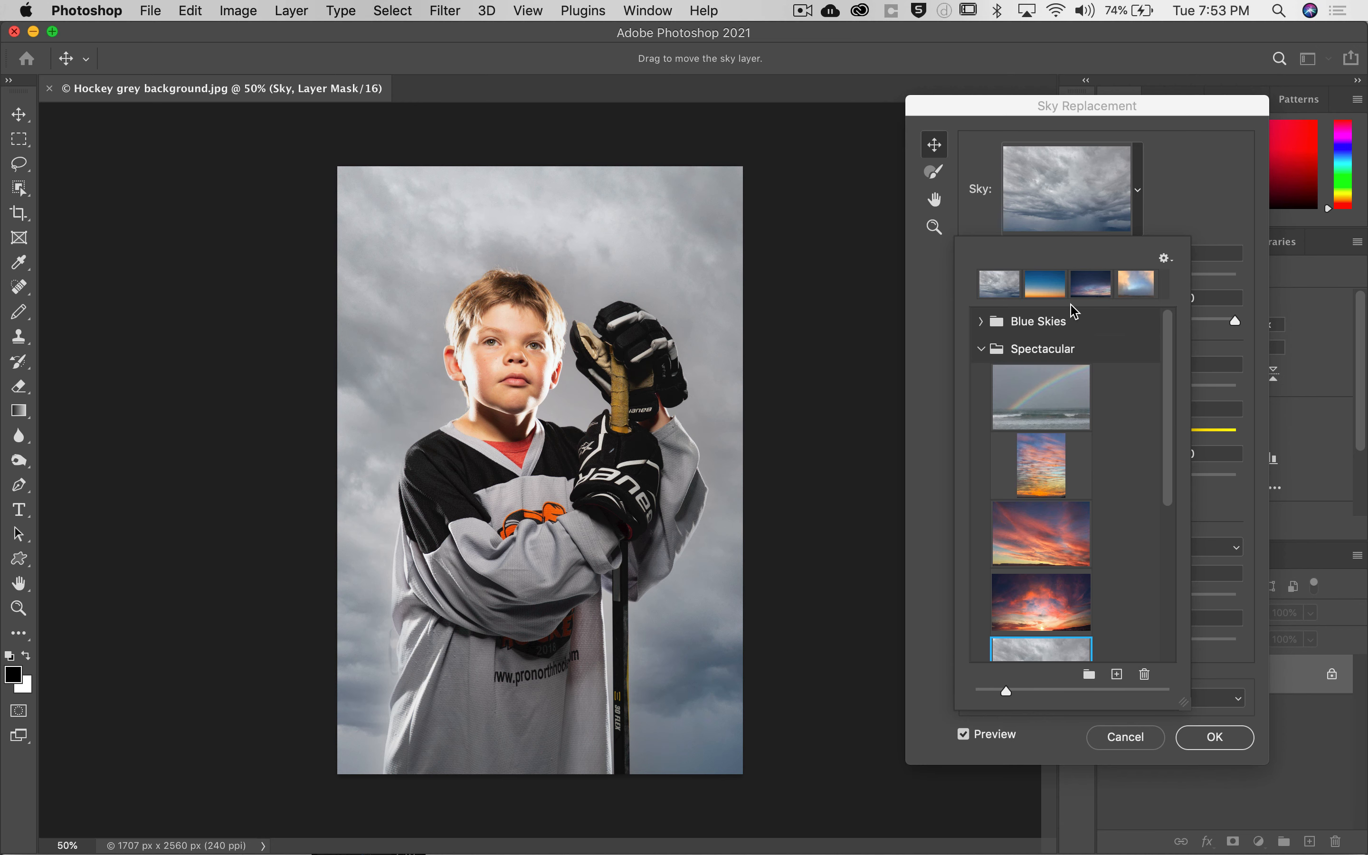
pyautogui.click(982, 349)
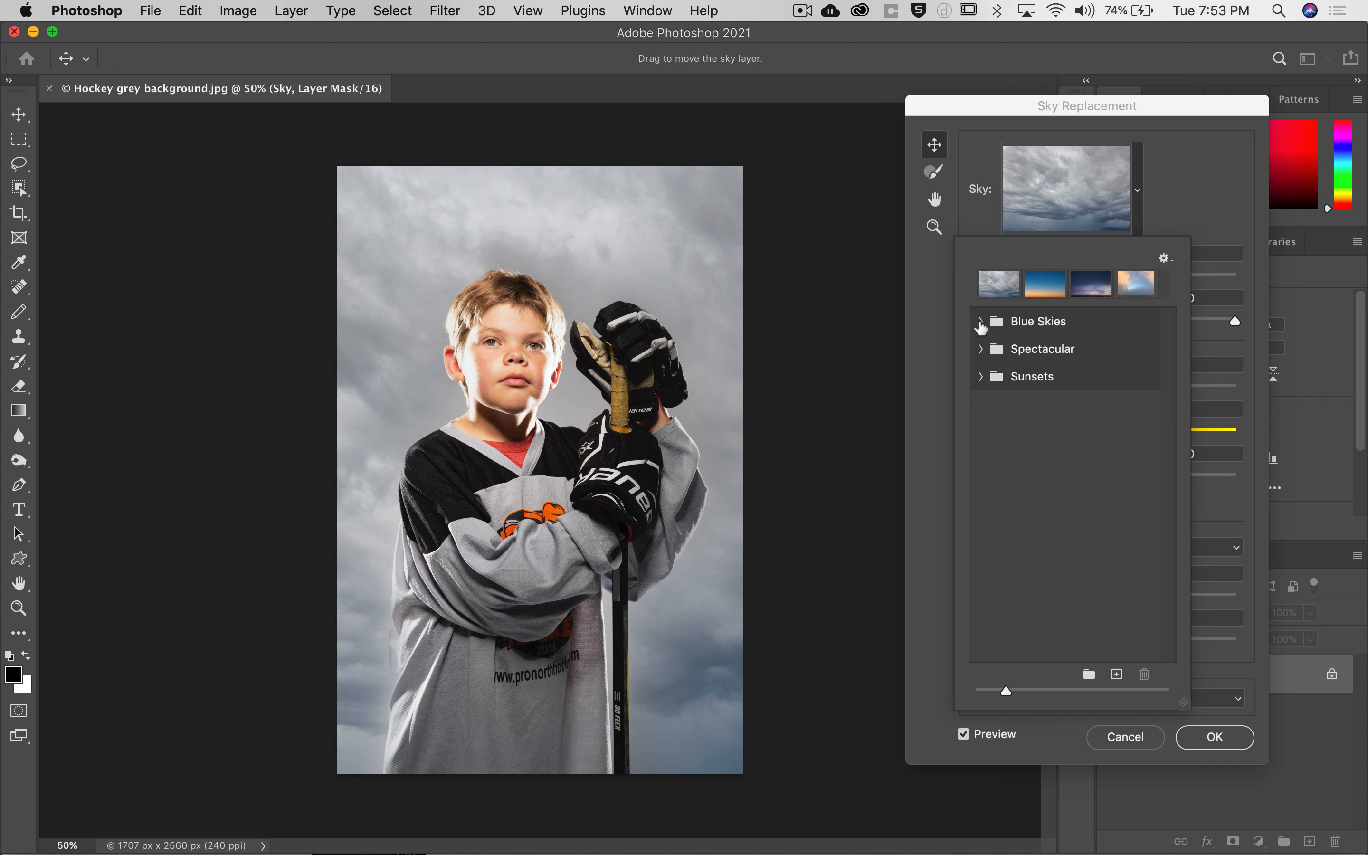
pyautogui.click(980, 321)
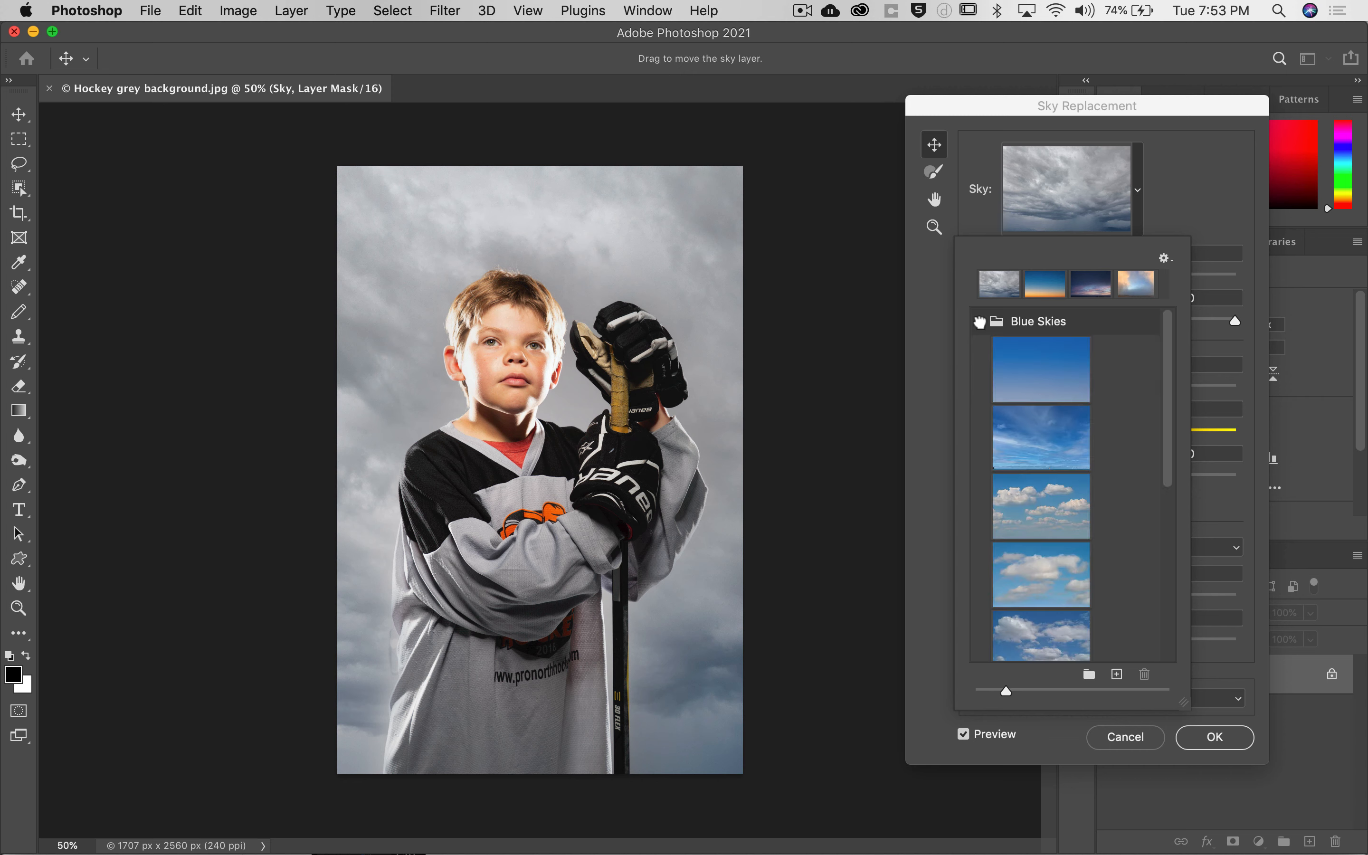
pyautogui.click(1033, 368)
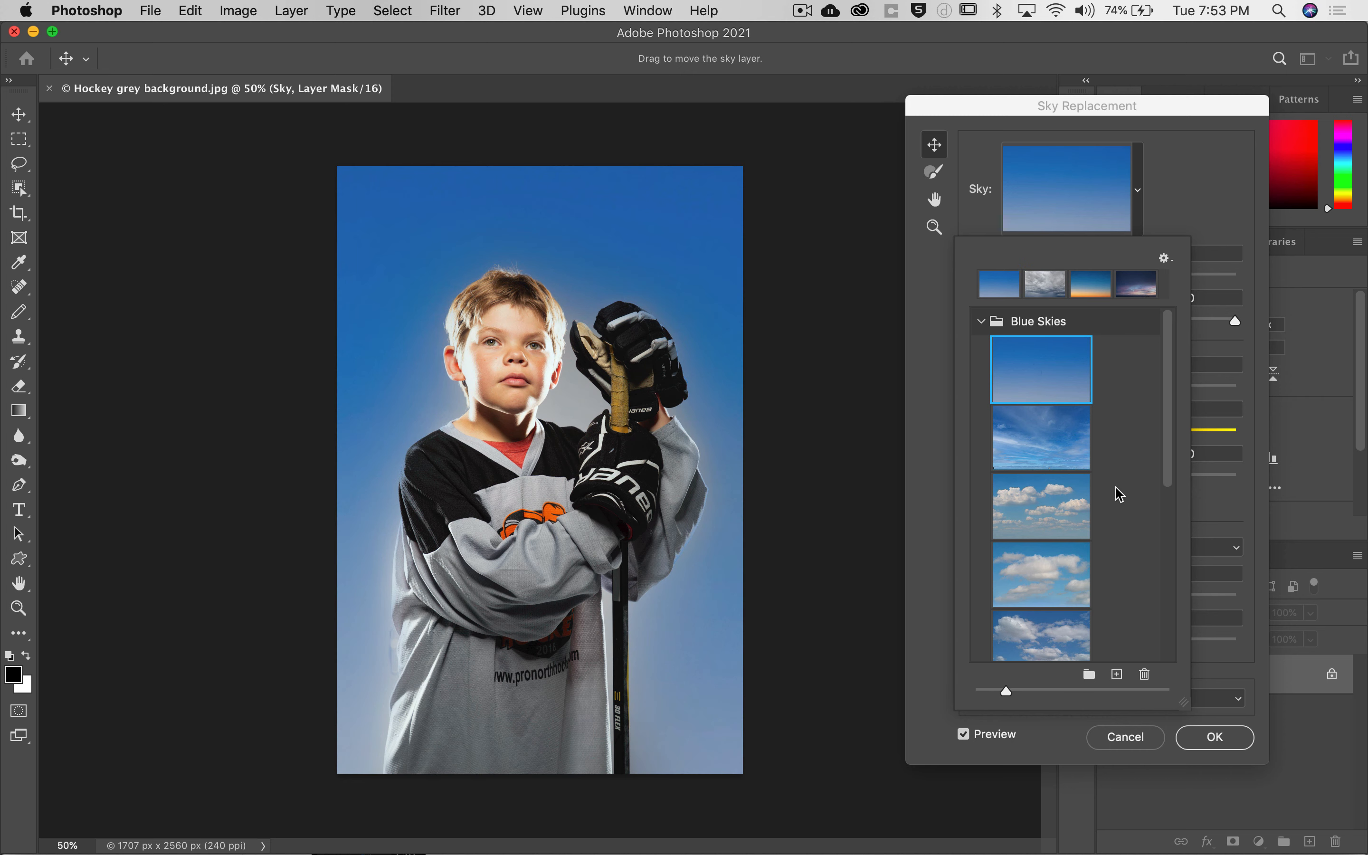
pyautogui.click(1032, 451)
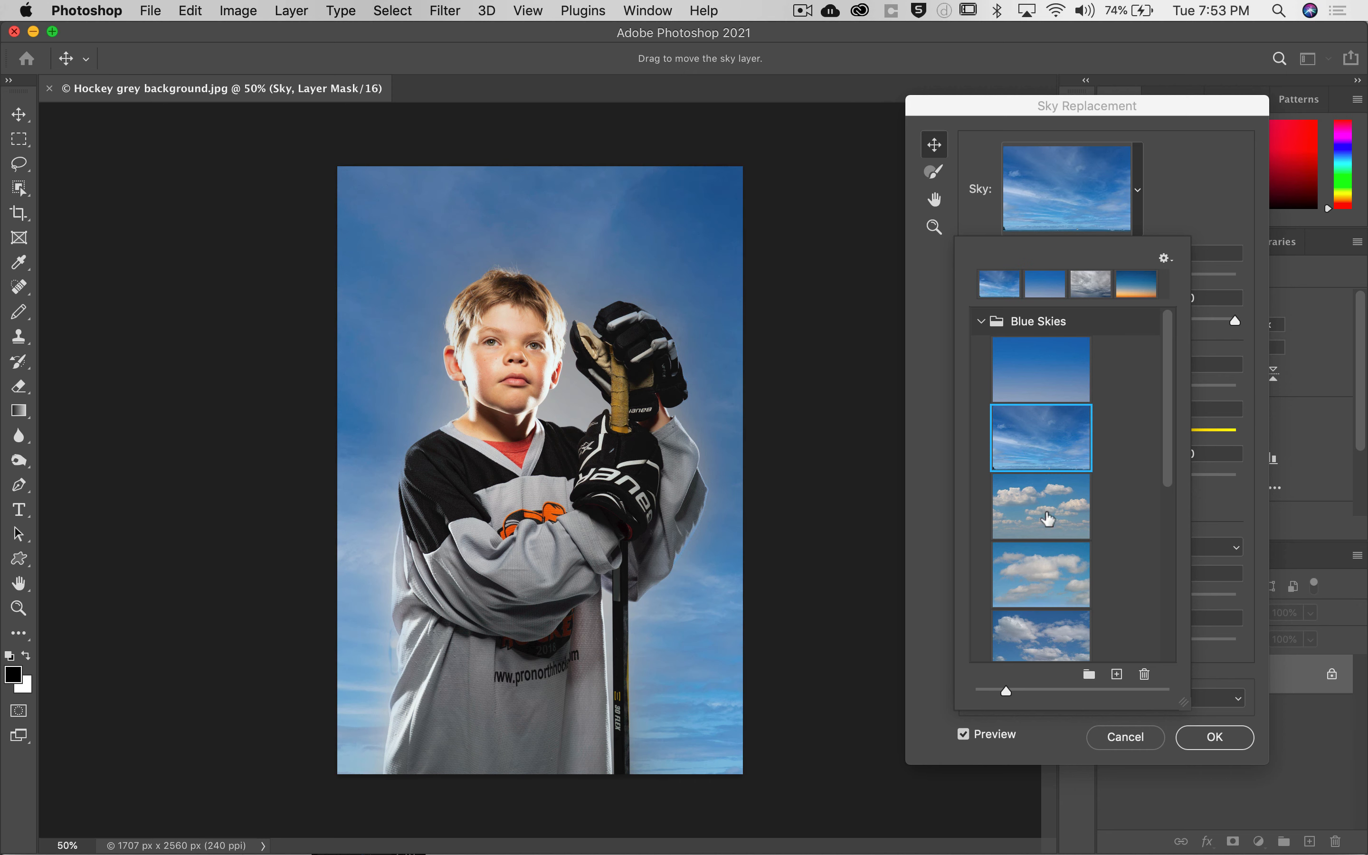
pyautogui.scroll(-5, 1036, 600)
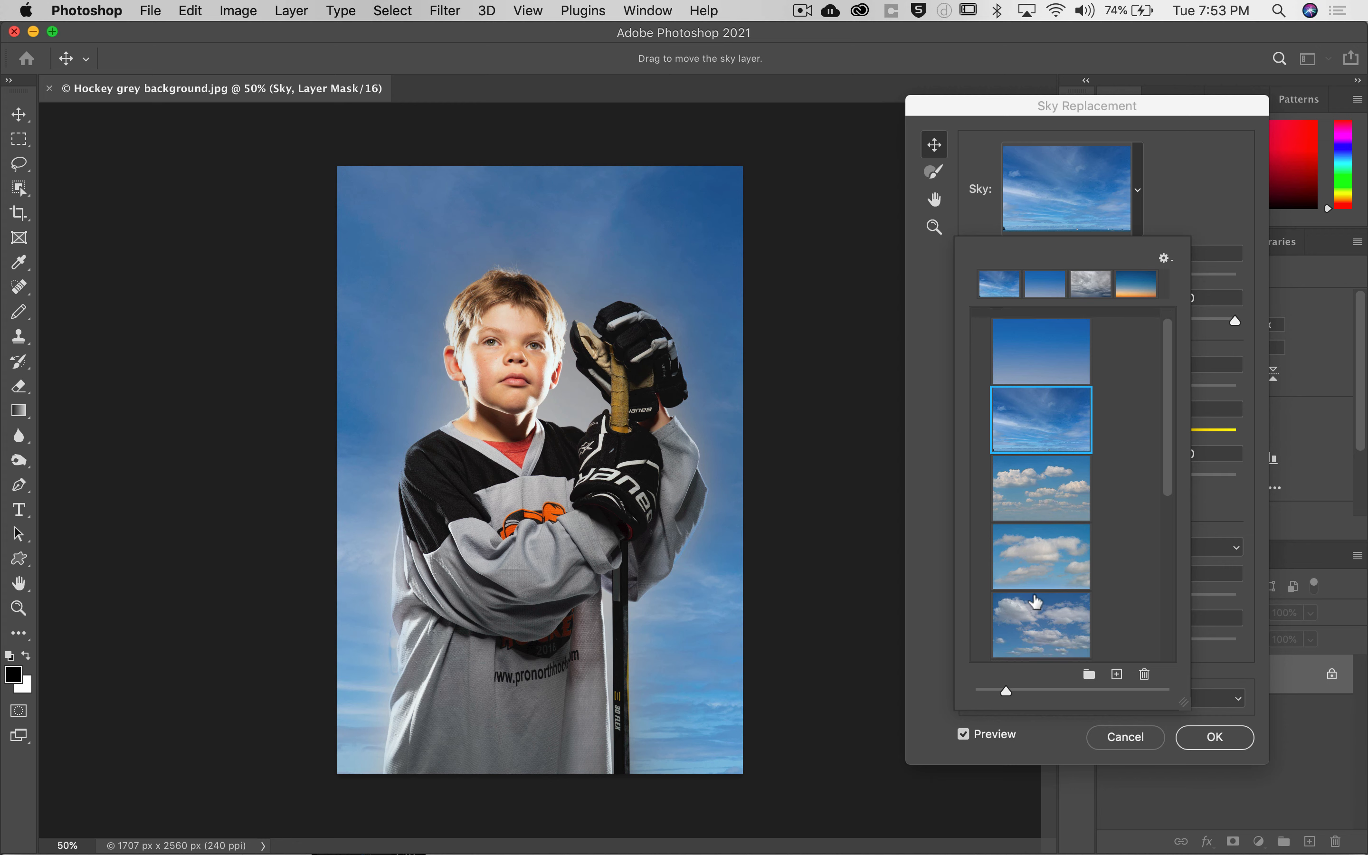
pyautogui.scroll(-2, 1036, 600)
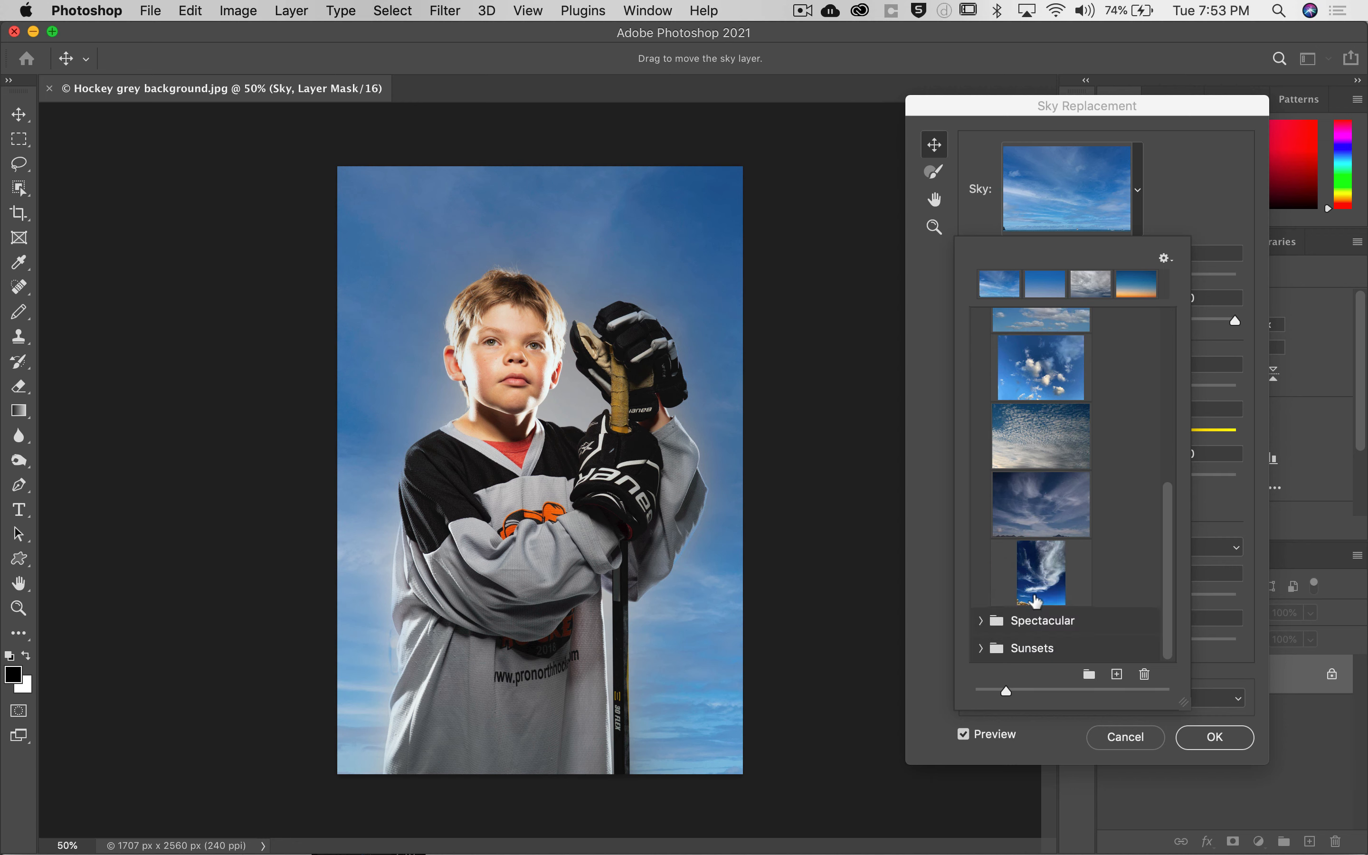
pyautogui.click(1043, 521)
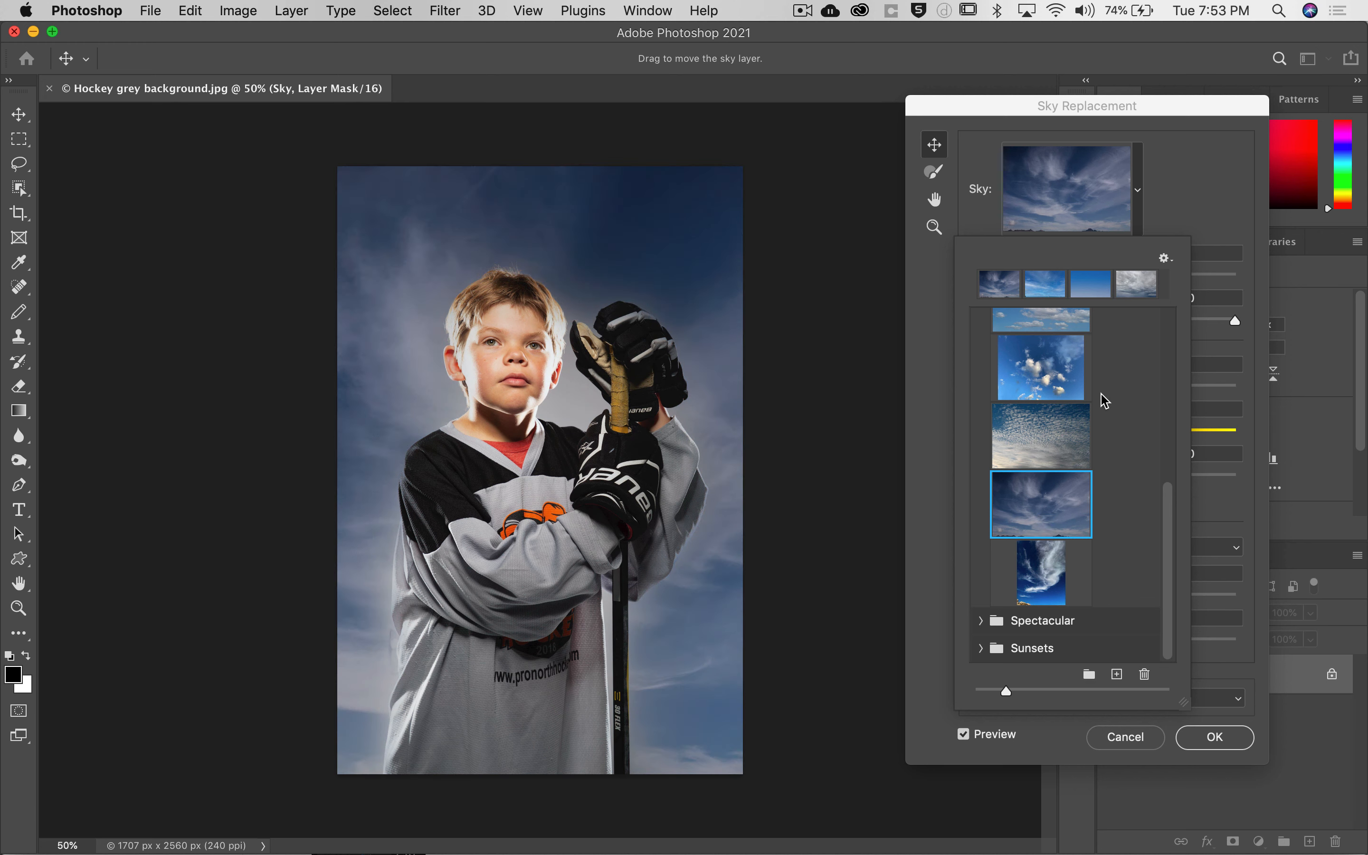
# Try the fiery red sunset sky with a dark purple top from the Spectacular presets
pyautogui.click(981, 621)
pyautogui.scroll(-10, 1065, 612)
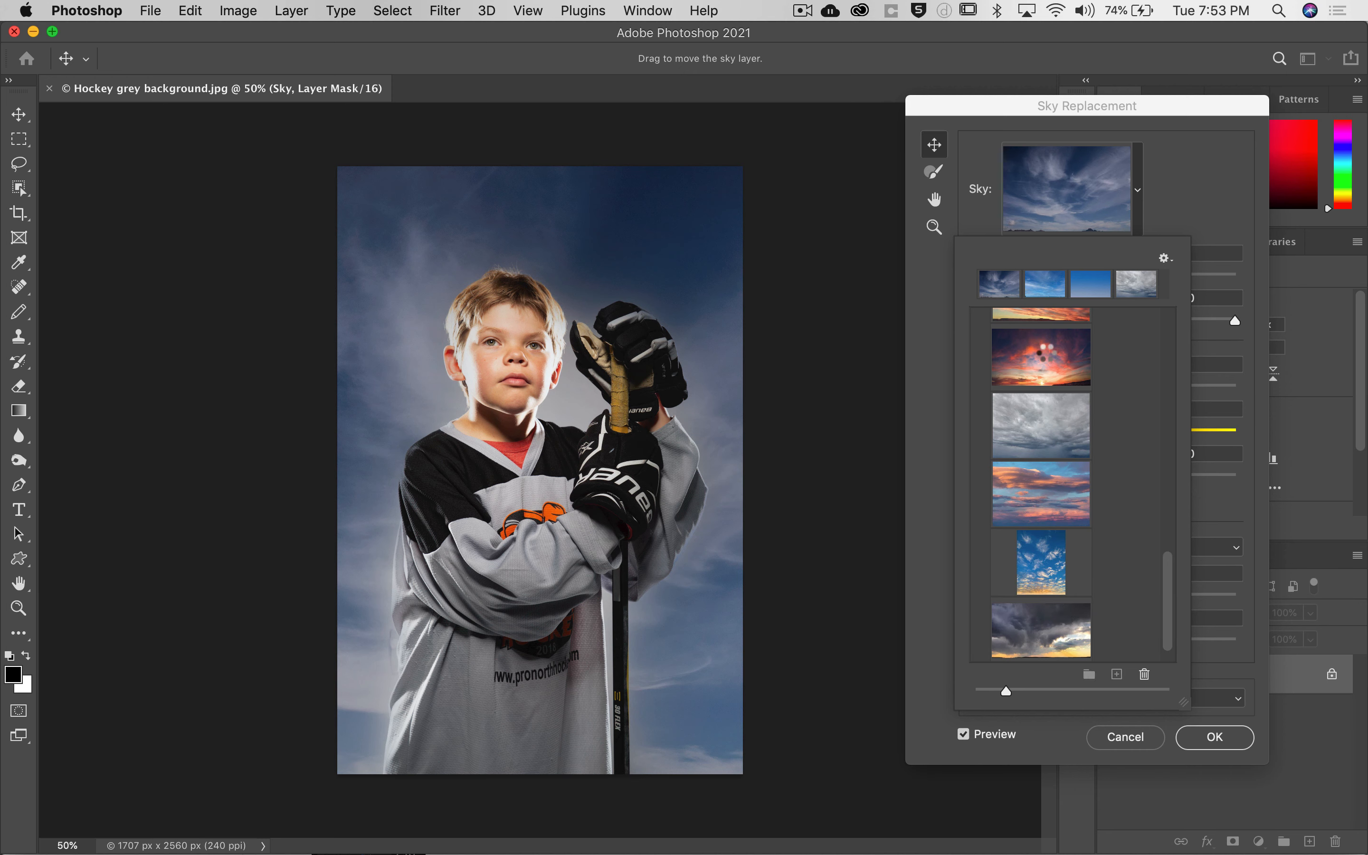
pyautogui.click(1046, 353)
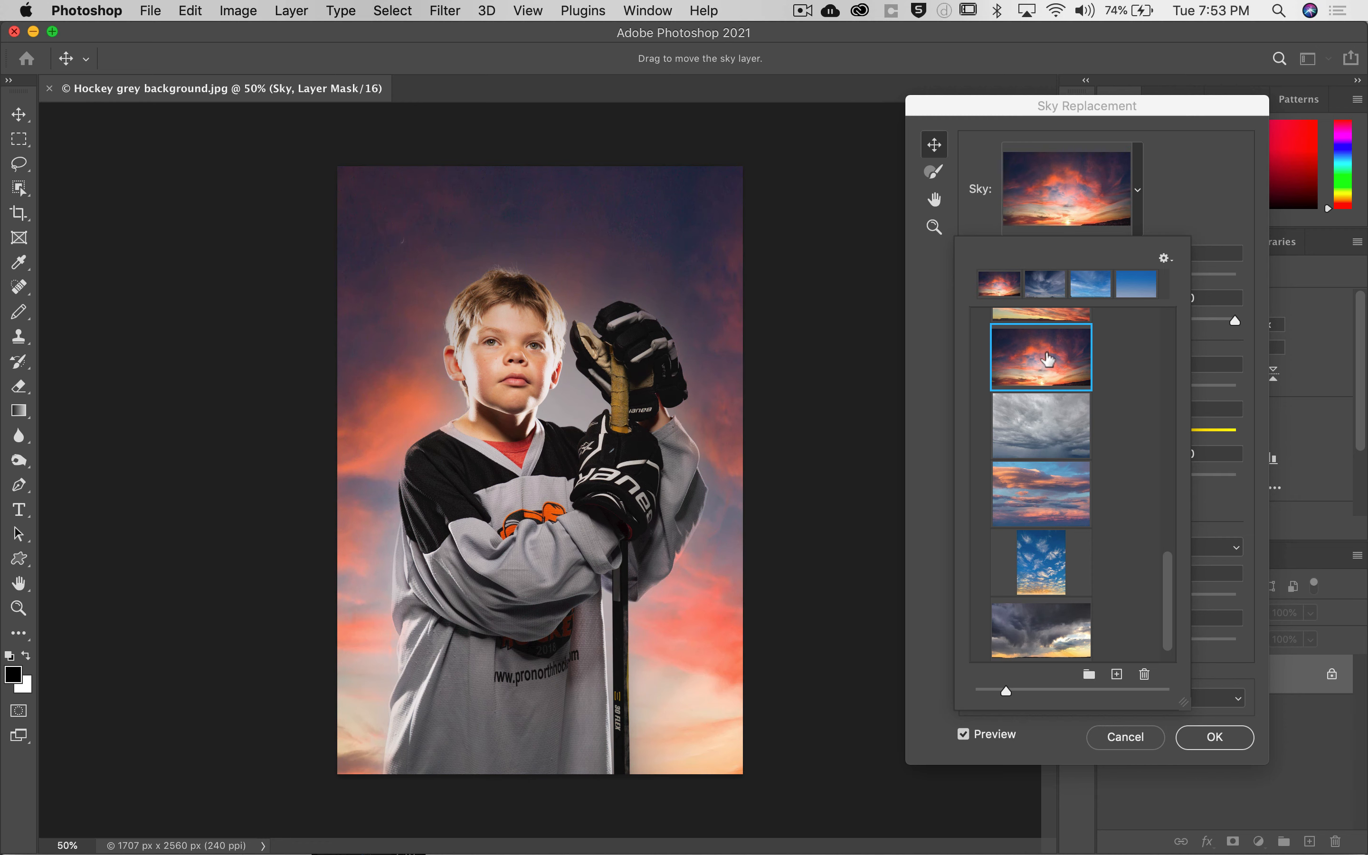
# Choose the dark blue dusk sky with pink clouds near the horizon from the Sunsets presets
pyautogui.scroll(-1, 1065, 515)
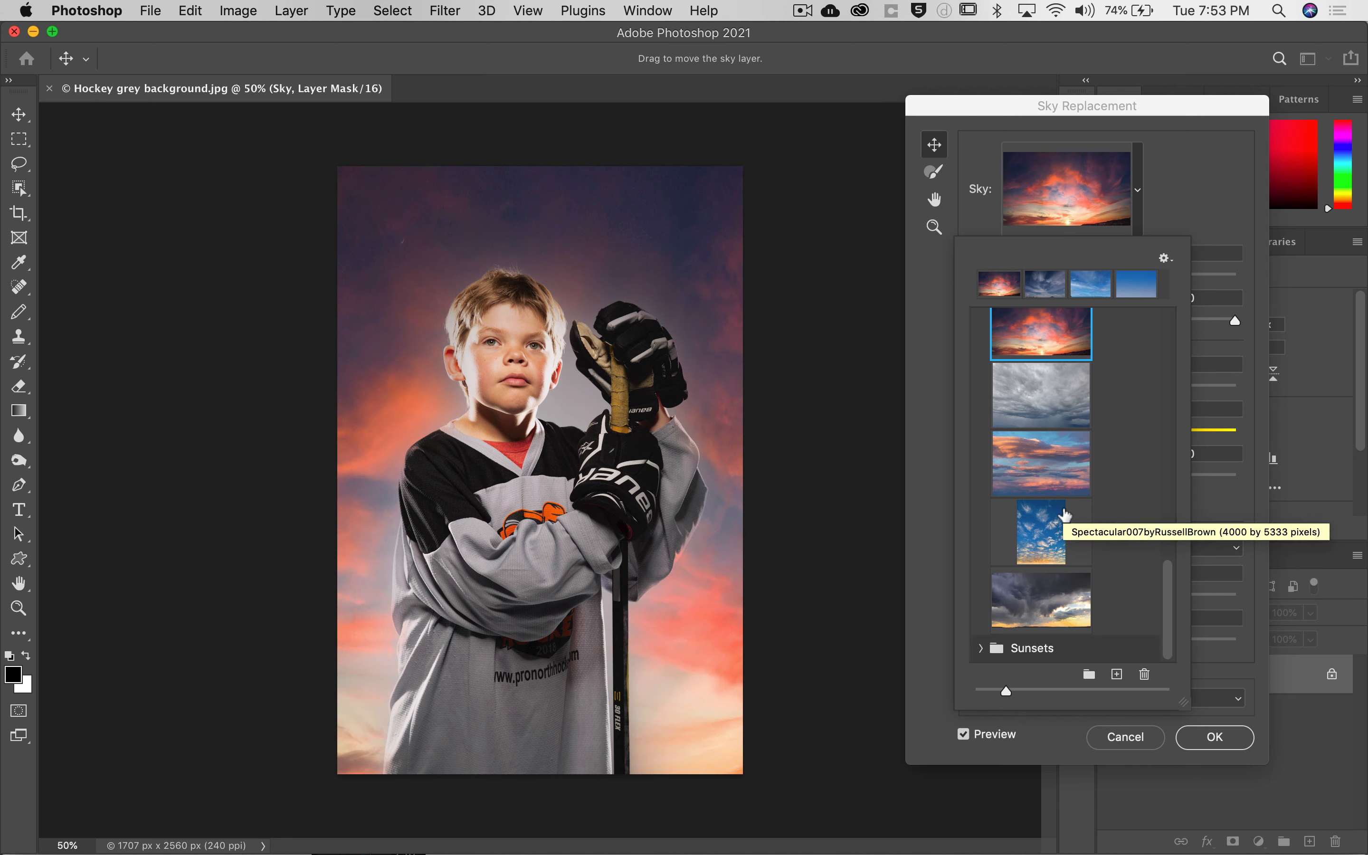
pyautogui.click(979, 649)
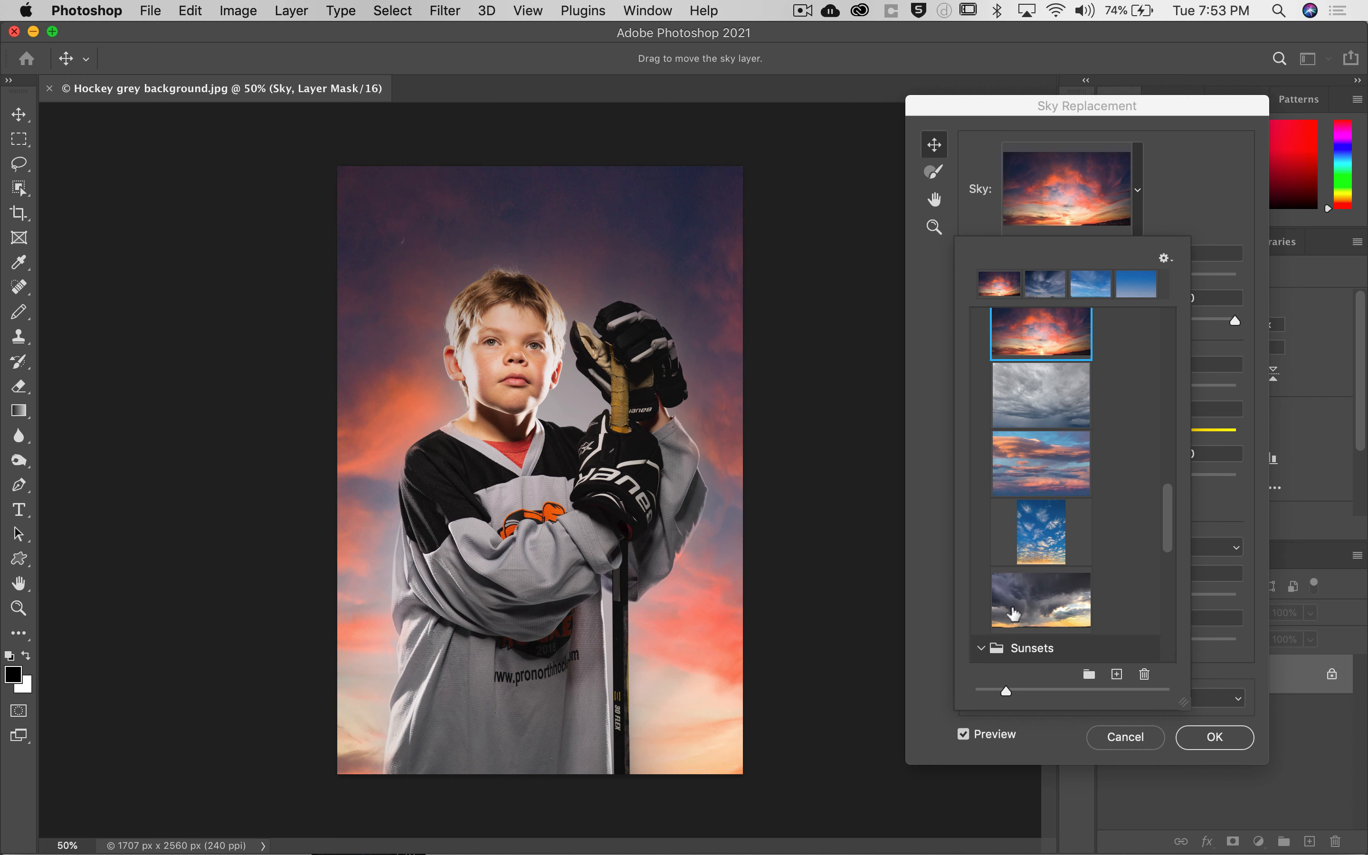
pyautogui.scroll(-6, 1055, 537)
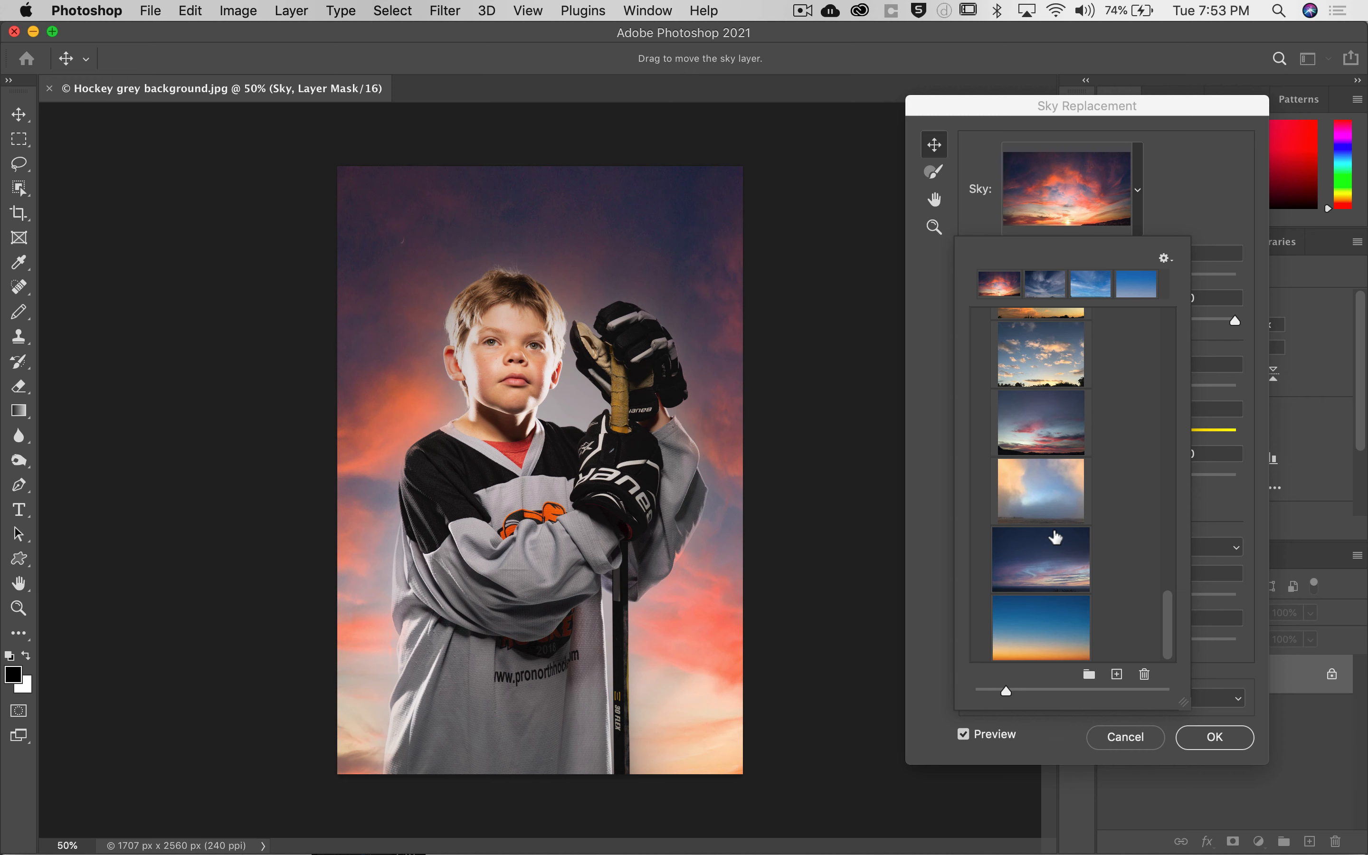
pyautogui.click(1042, 554)
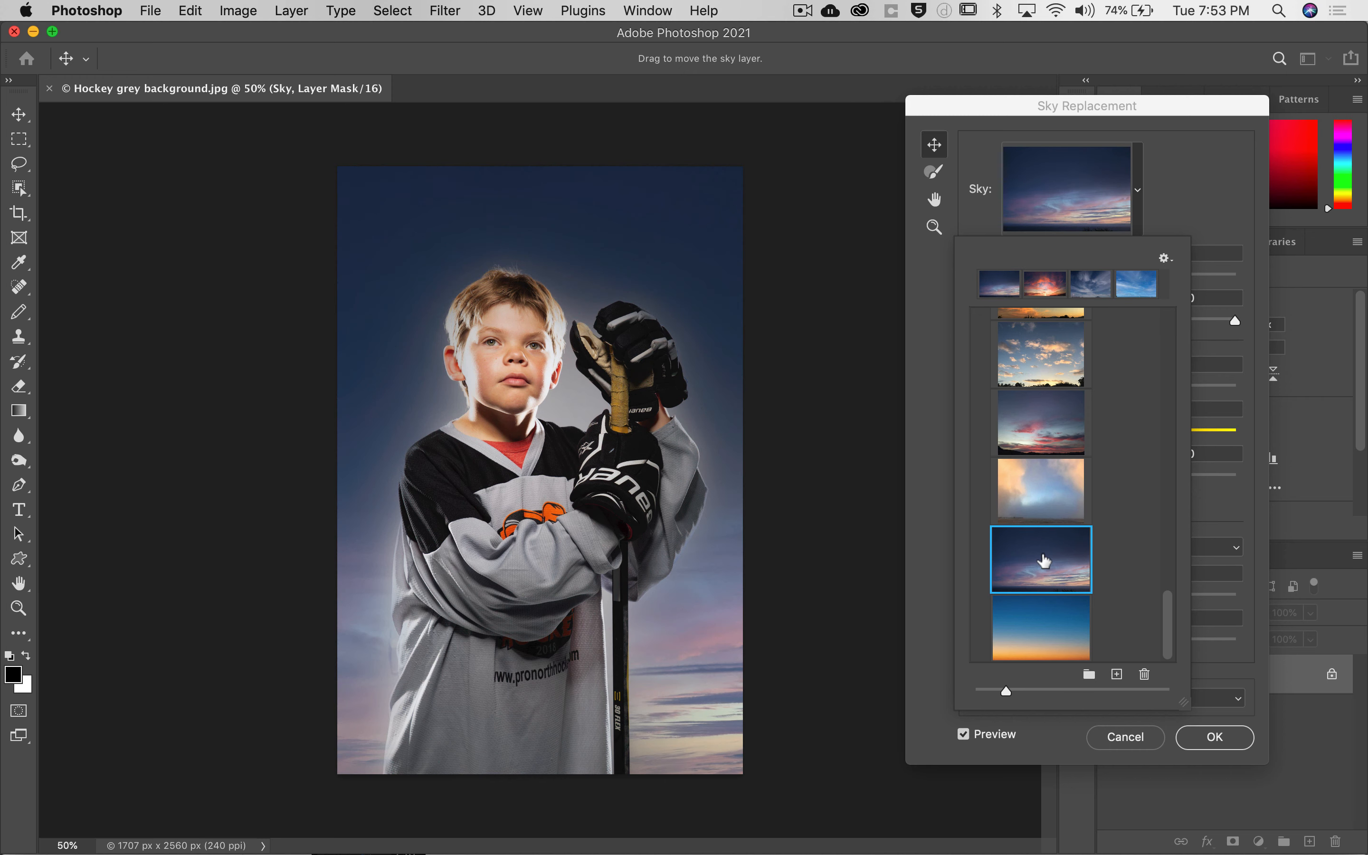
# Collapse the Blue Skies group and review the options for adding and managing skies, leaving the chosen sky in place
pyautogui.scroll(15, 1044, 560)
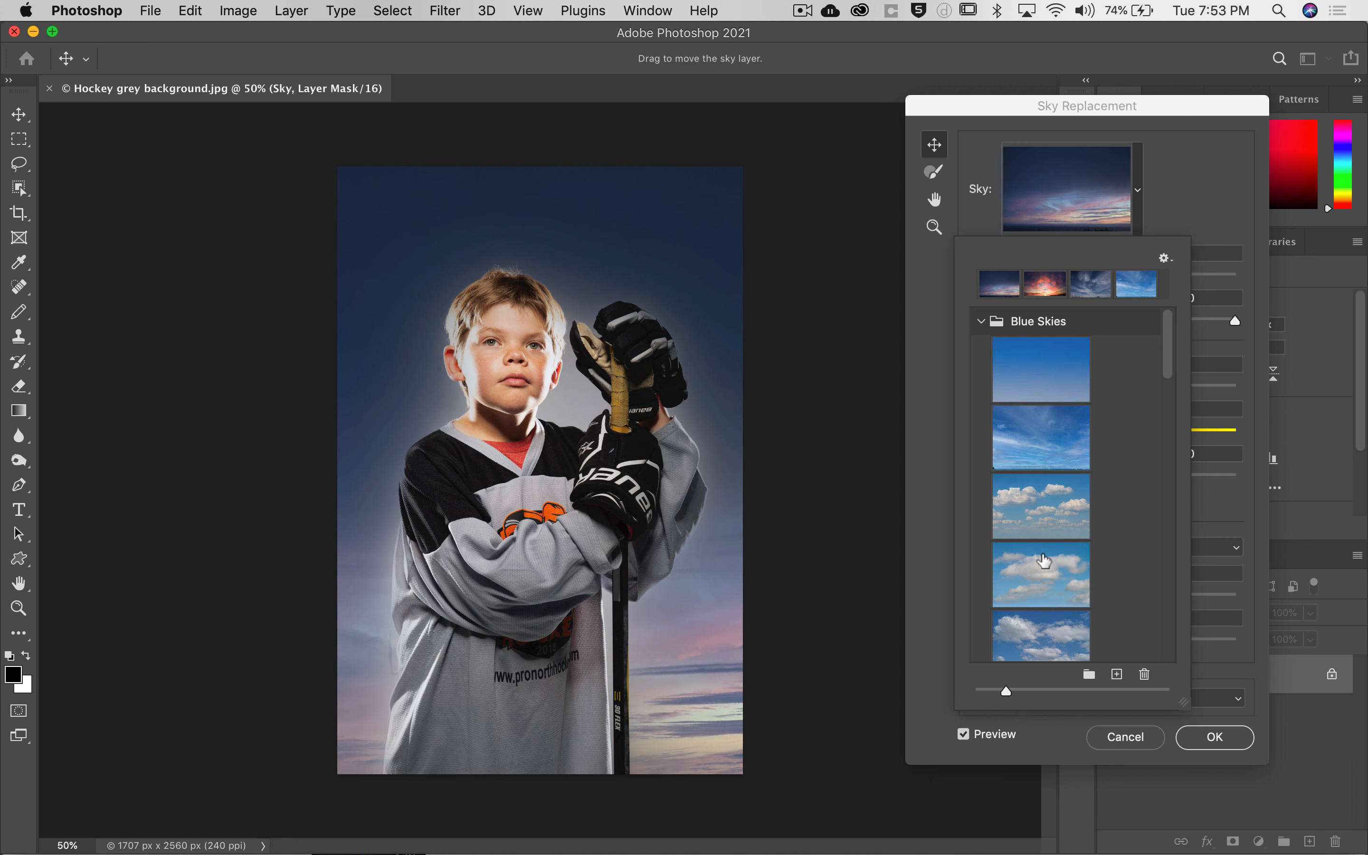
pyautogui.click(981, 321)
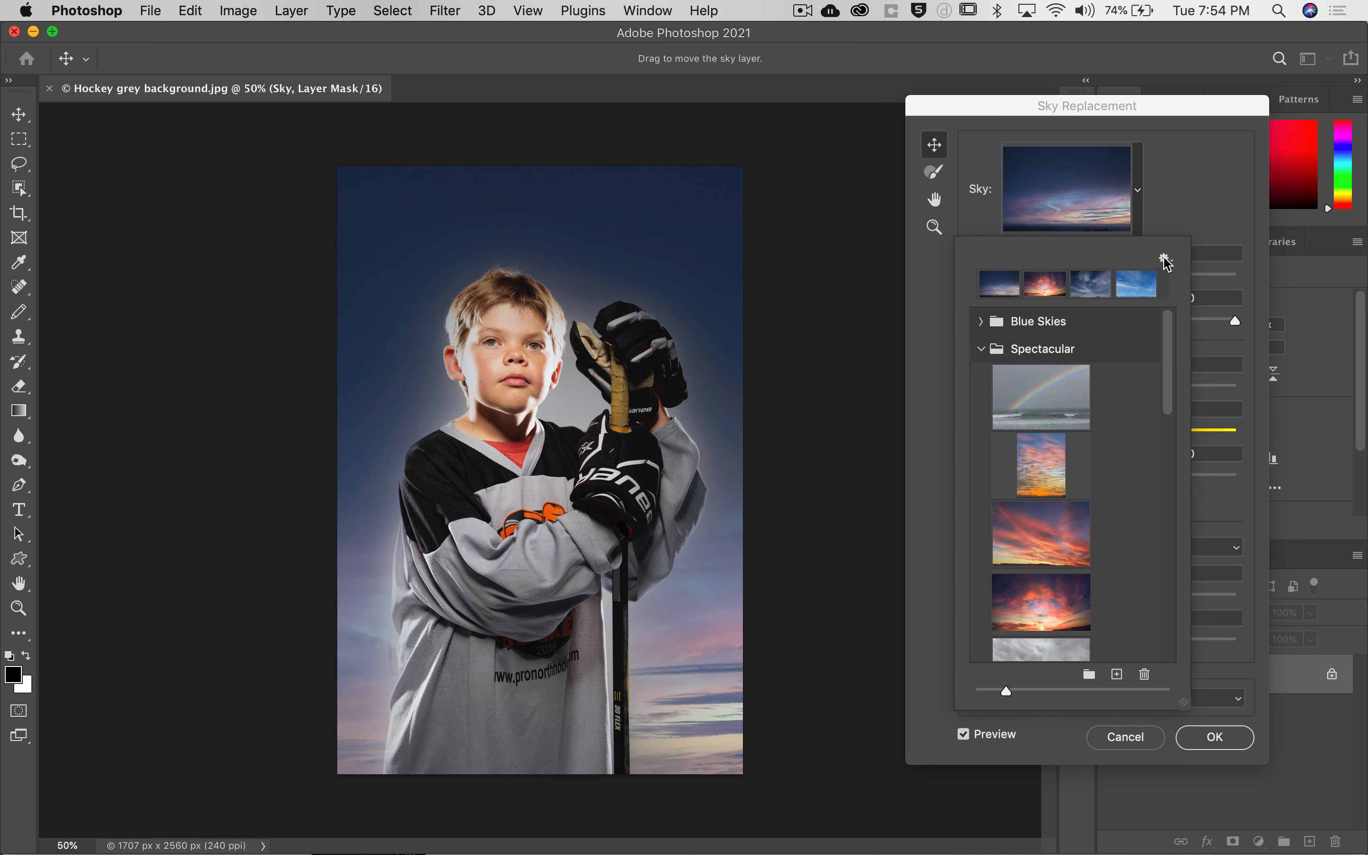
pyautogui.click(1165, 260)
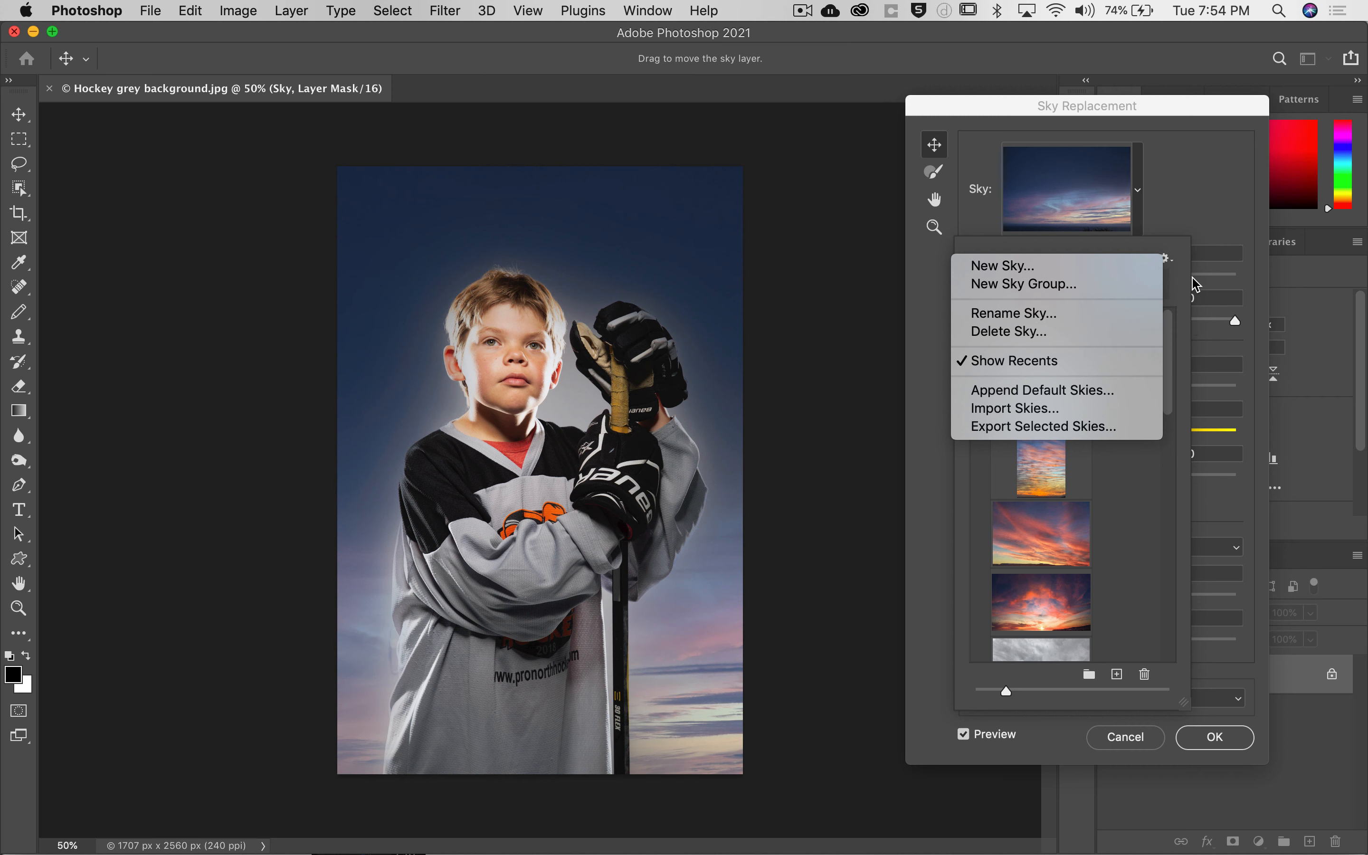
pyautogui.click(1183, 251)
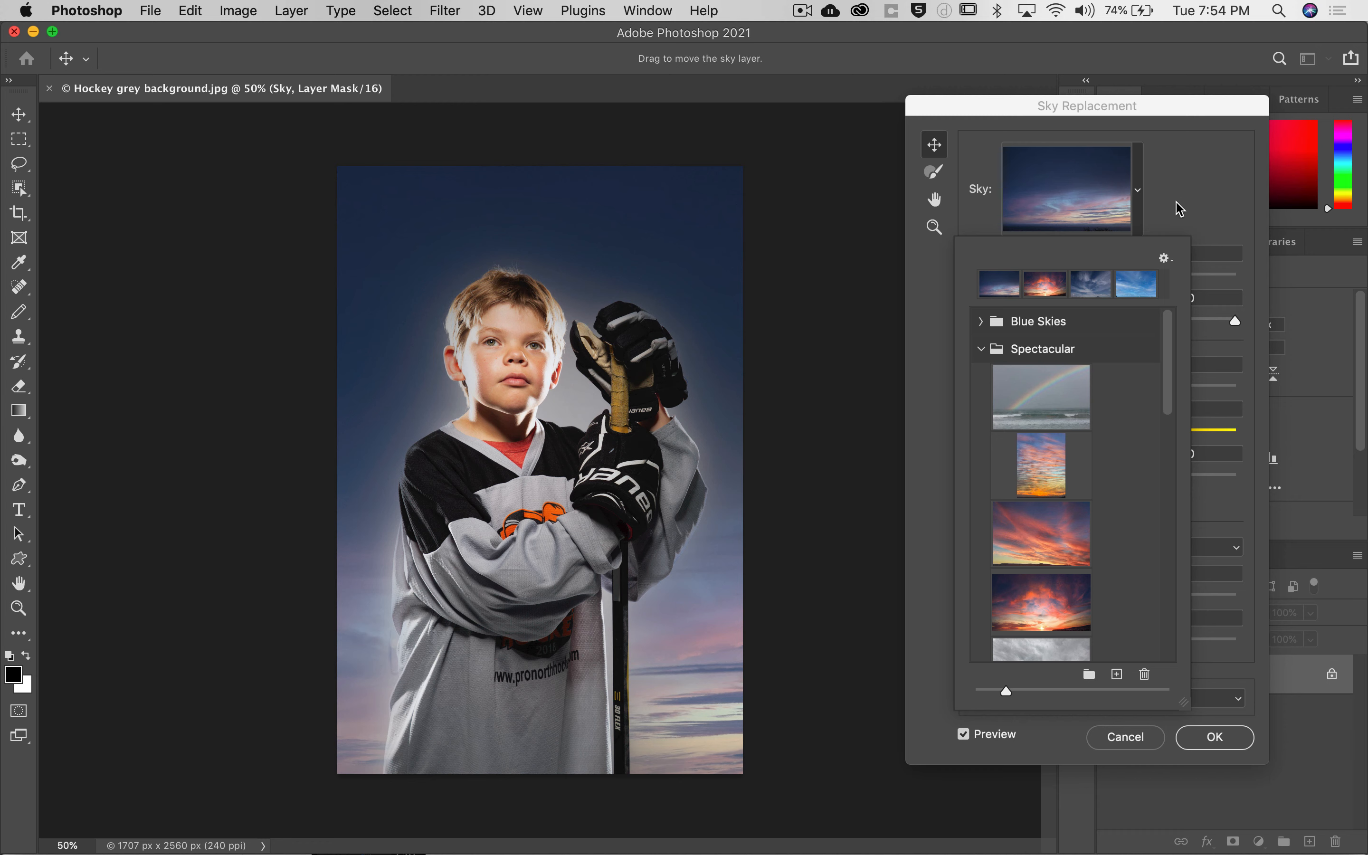
pyautogui.click(1204, 183)
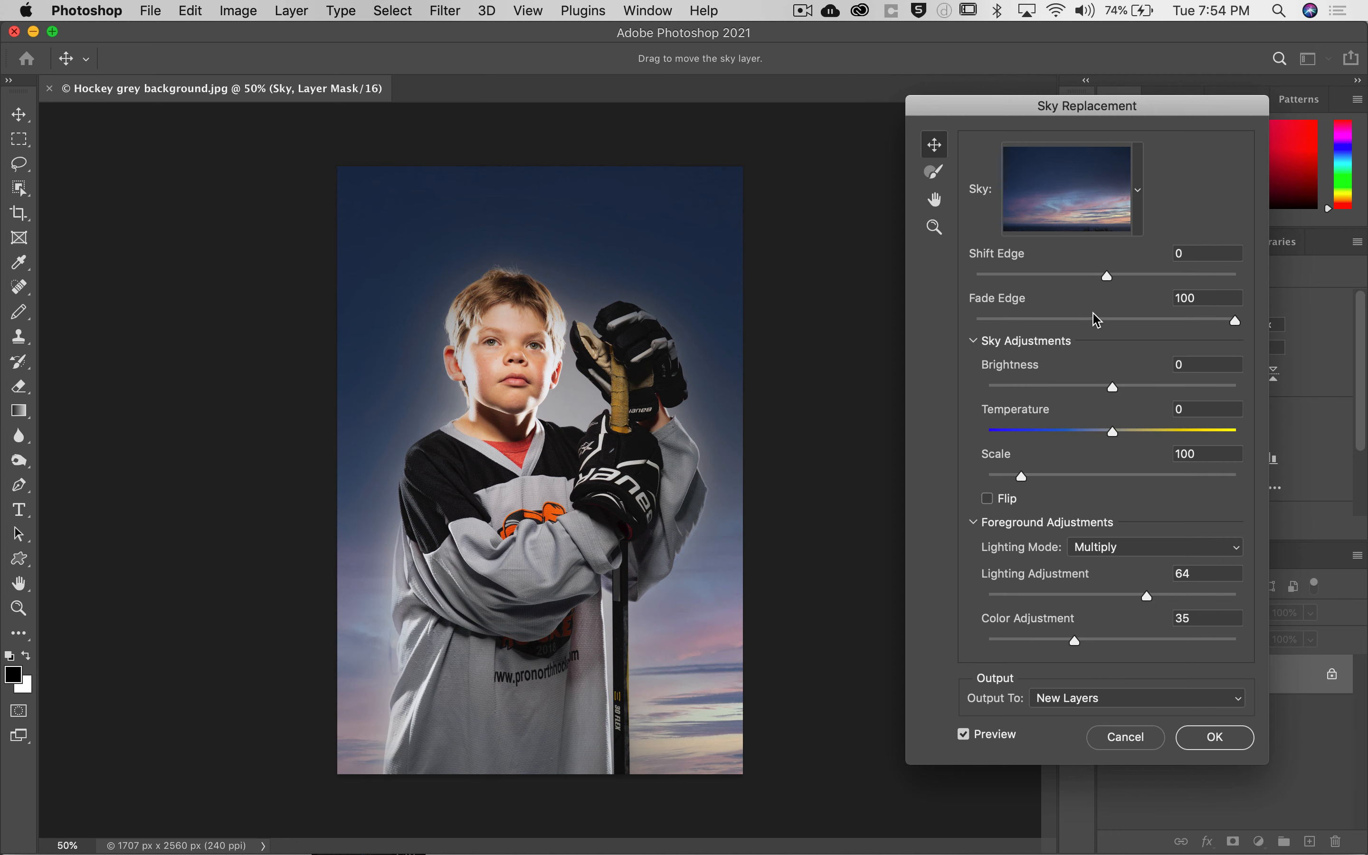
# Set the sky's Fade Edge to 42 and inspect the background area between the boy's face and gloves
pyautogui.moveTo(1234, 320); pyautogui.dragTo(1095, 335)
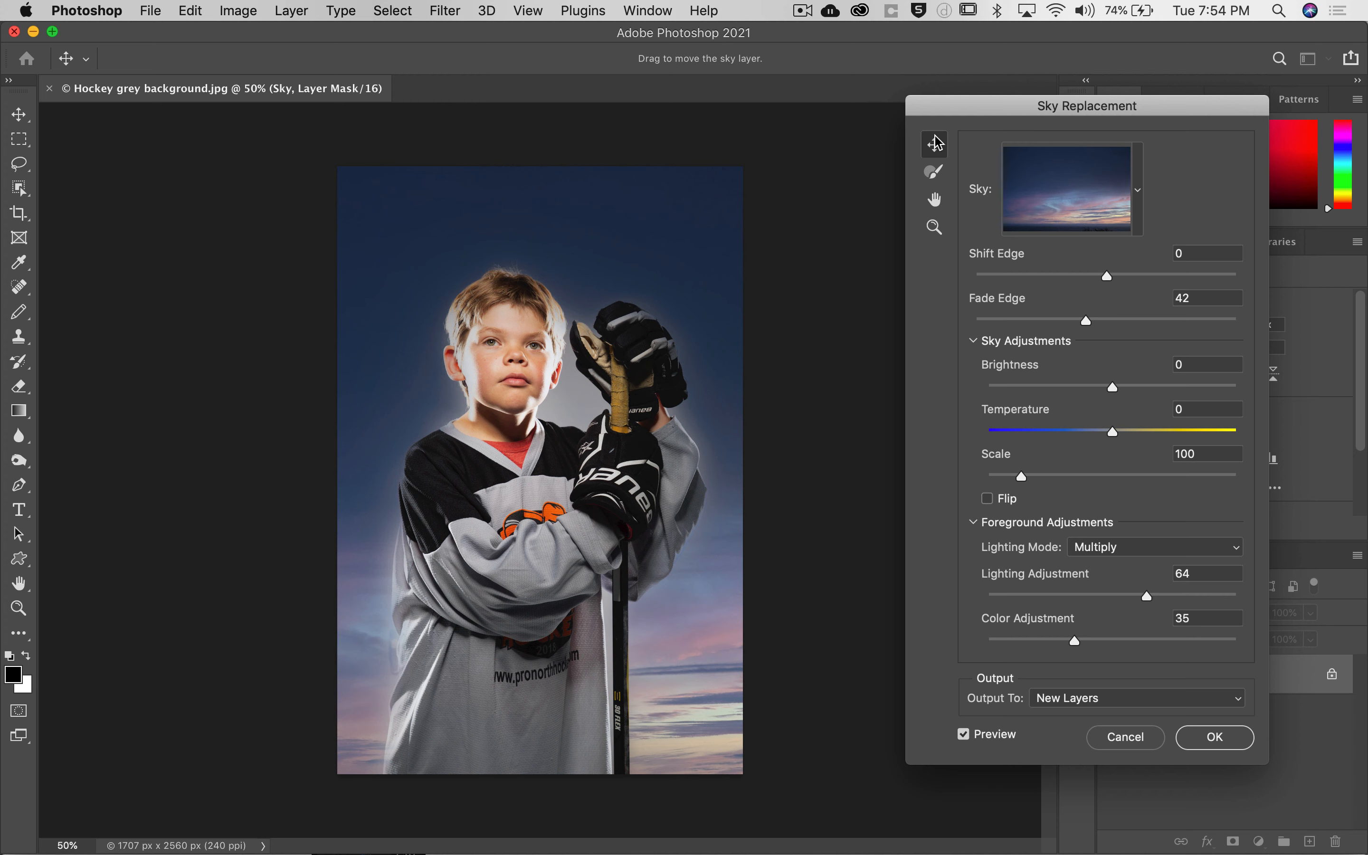
pyautogui.click(934, 172)
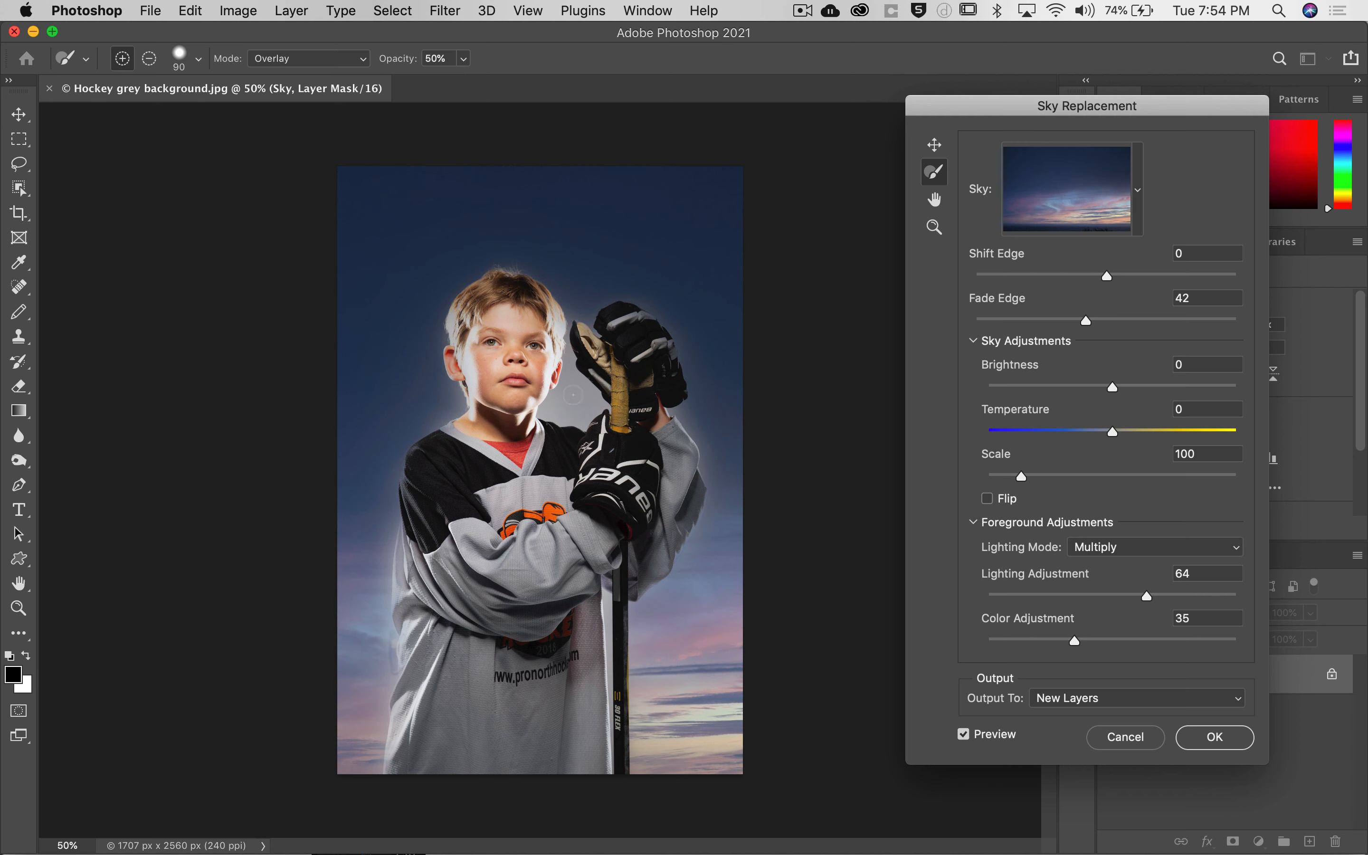
pyautogui.press(']')
pyautogui.press('z')
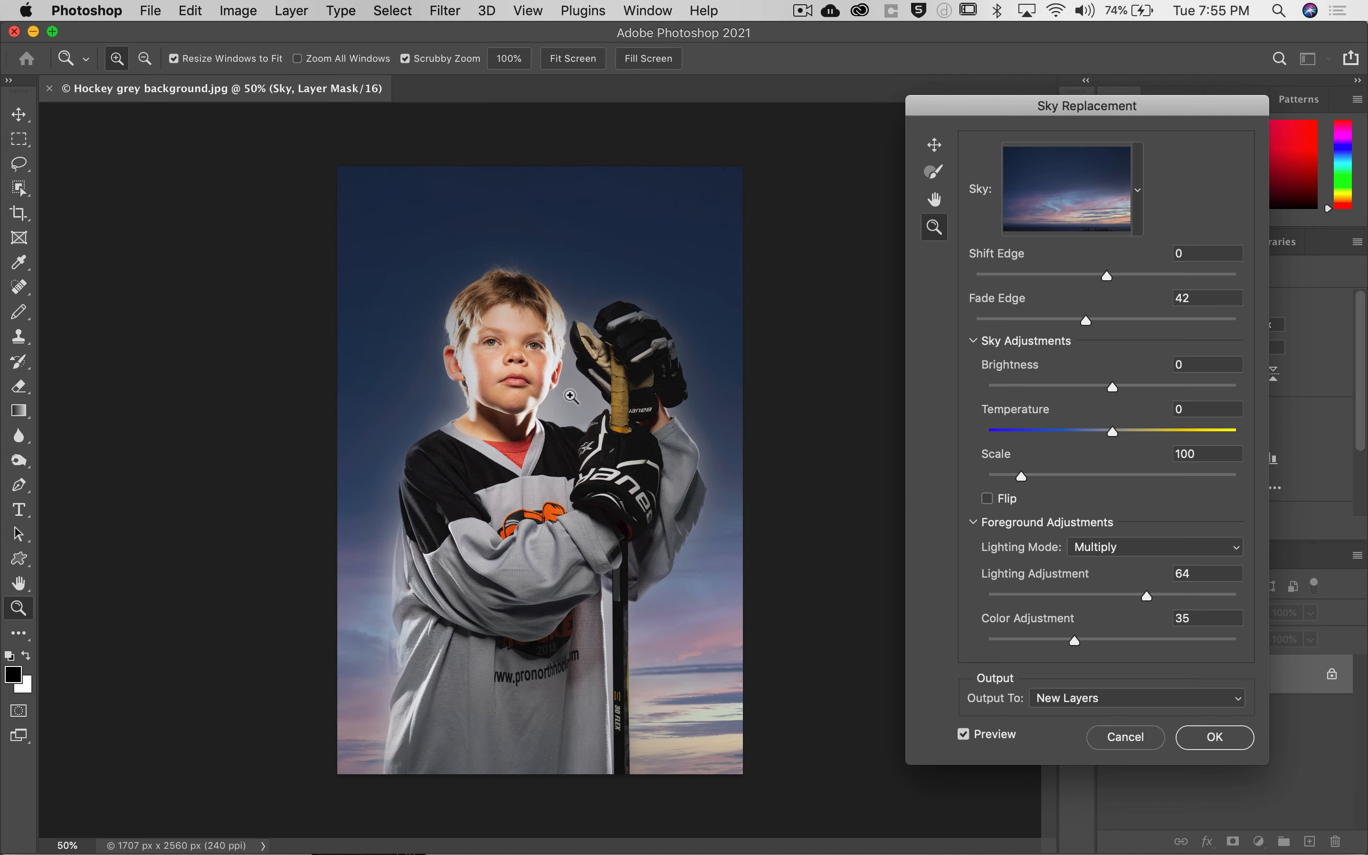
pyautogui.moveTo(573, 395); pyautogui.dragTo(661, 402)
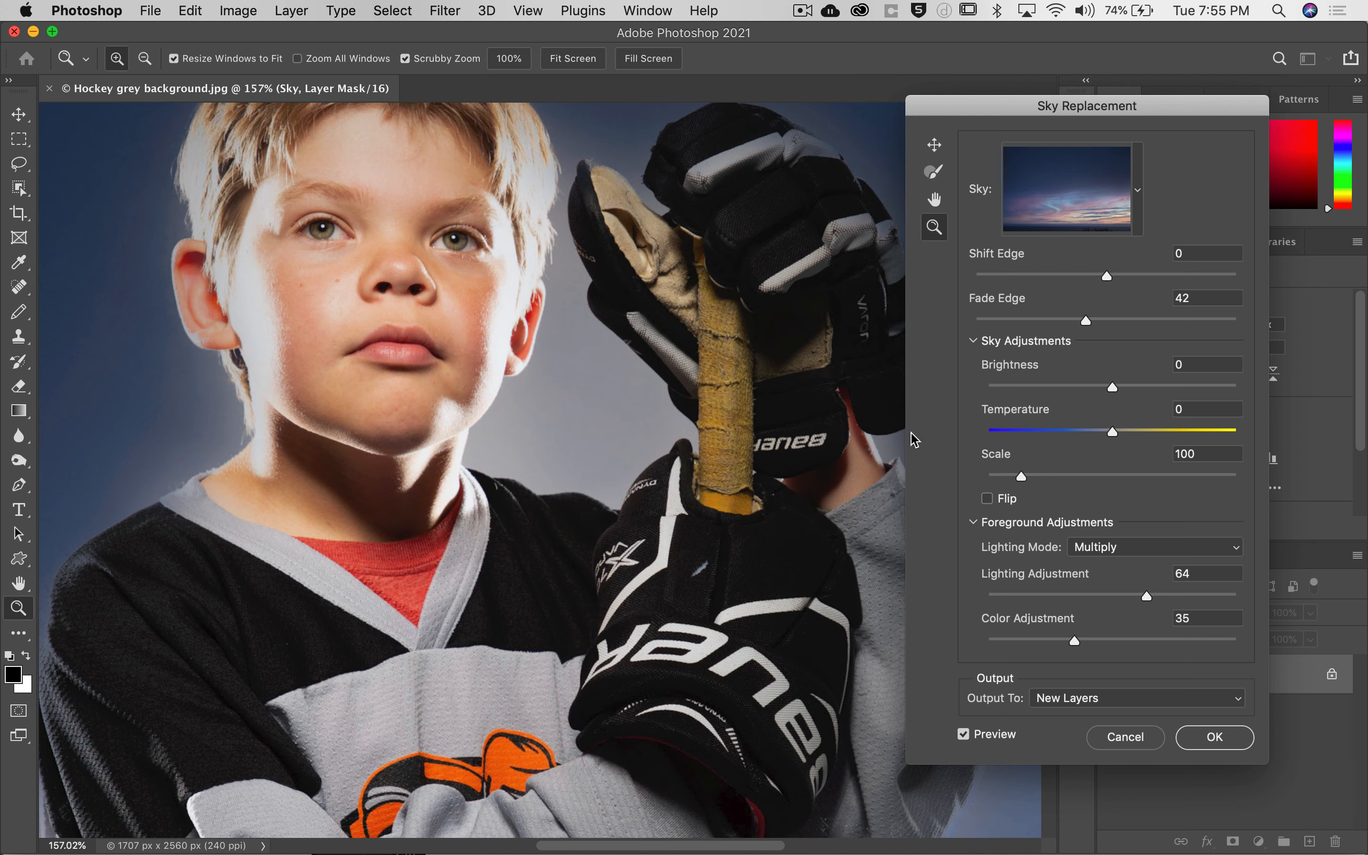
pyautogui.press('super+0')
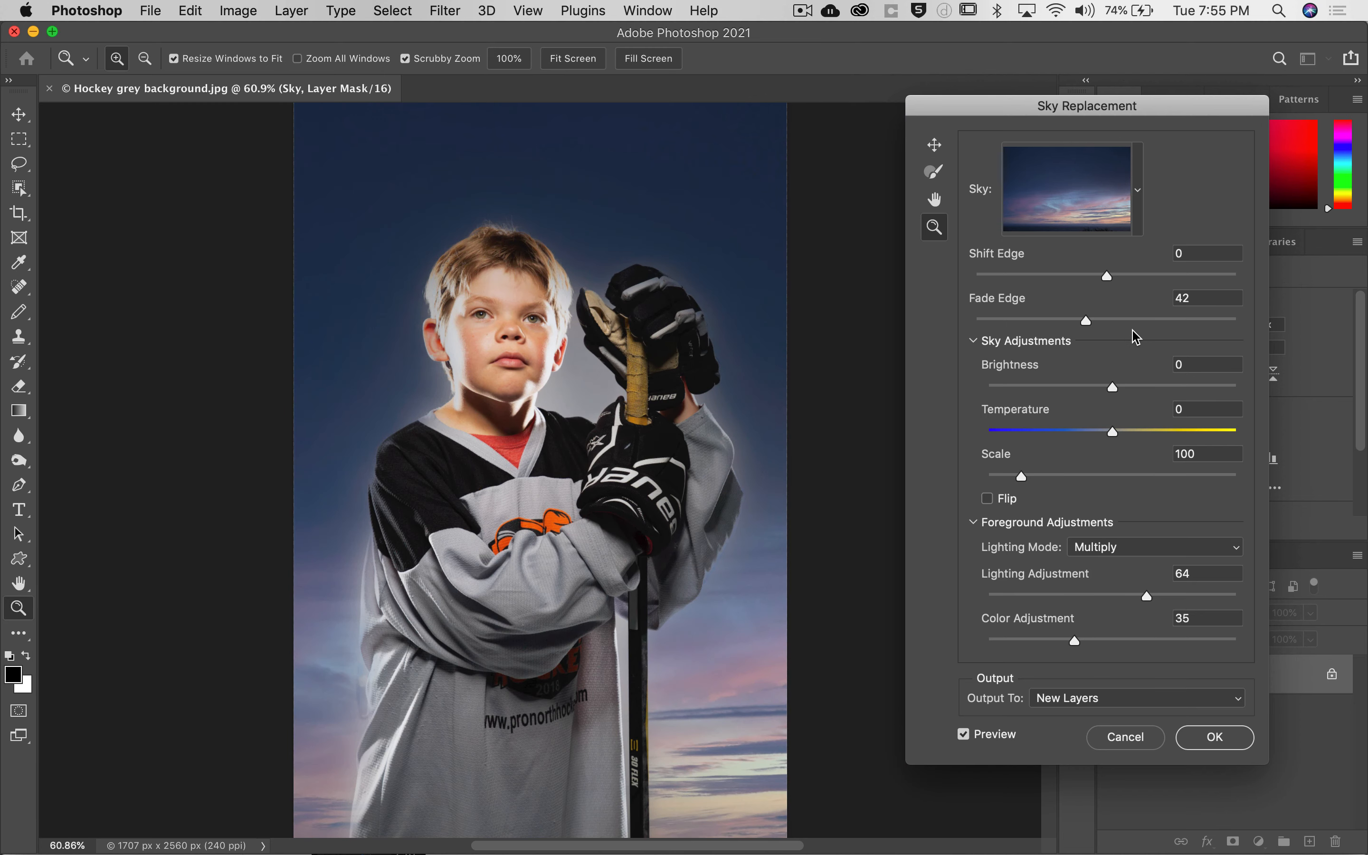
# Set the sky's Brightness to -55 and try flipping the sky horizontally, leaving Flip off
pyautogui.moveTo(1112, 388); pyautogui.dragTo(1039, 392)
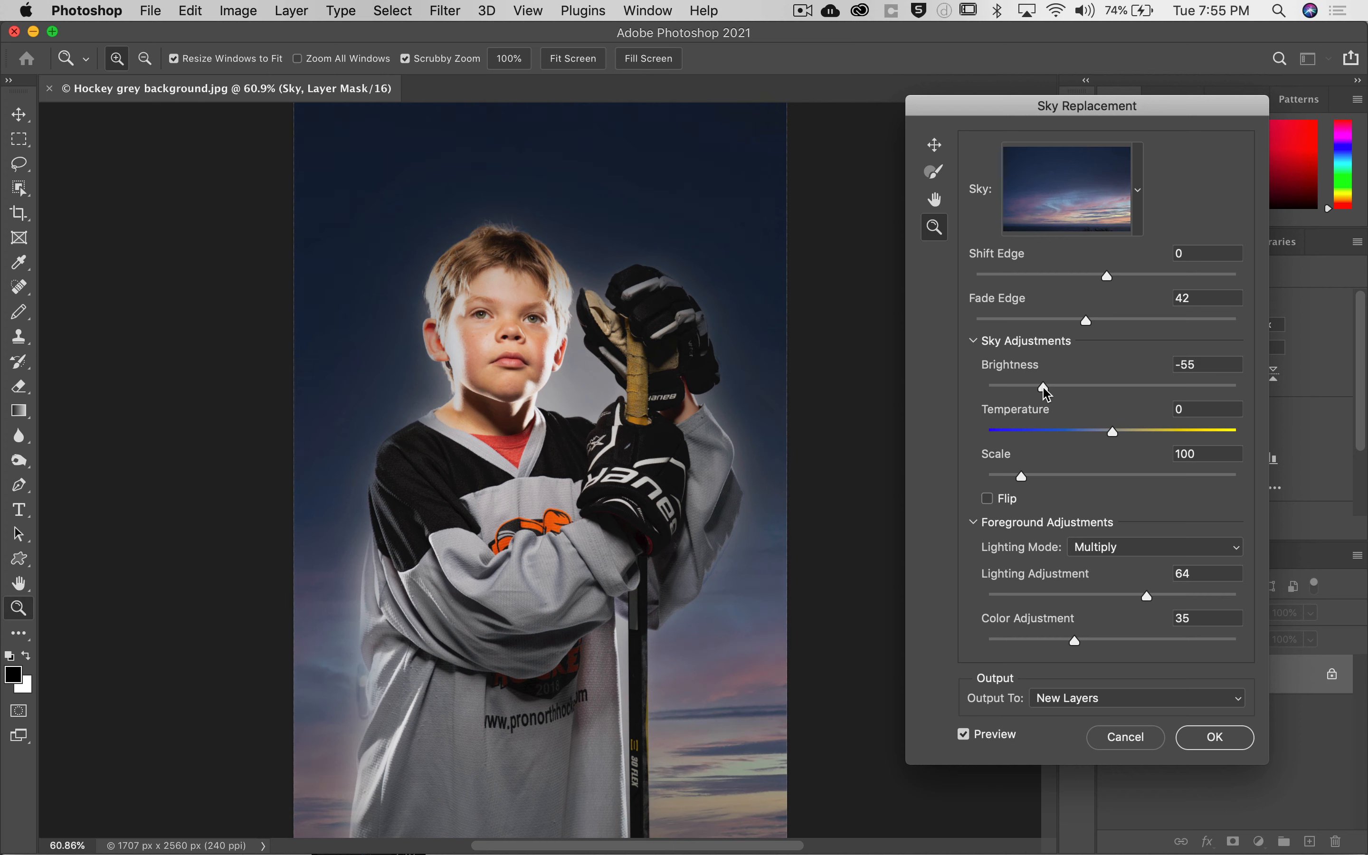
pyautogui.click(987, 499)
pyautogui.click(987, 499)
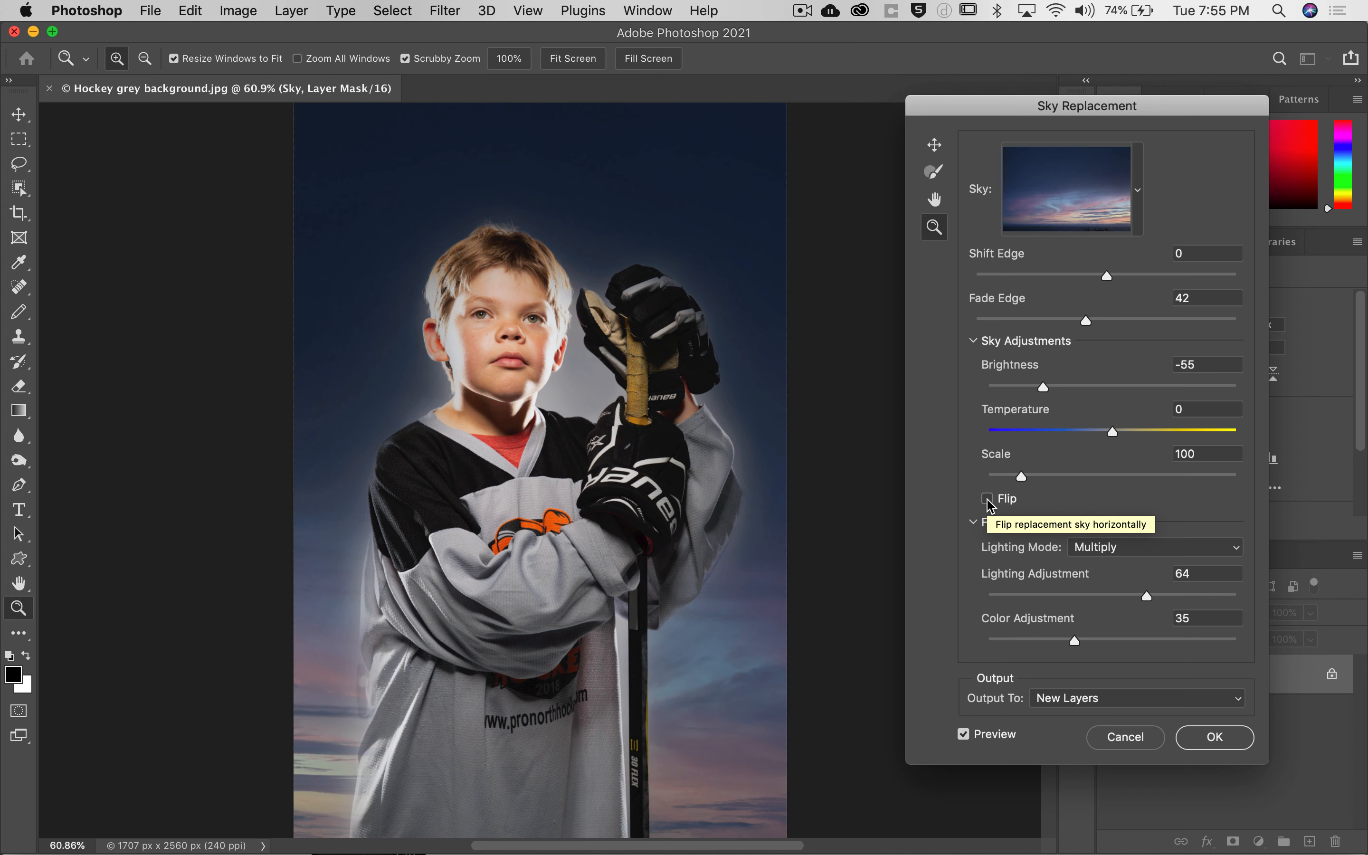
# Try the Screen lighting mode for the foreground and return it to Multiply
pyautogui.click(1146, 553)
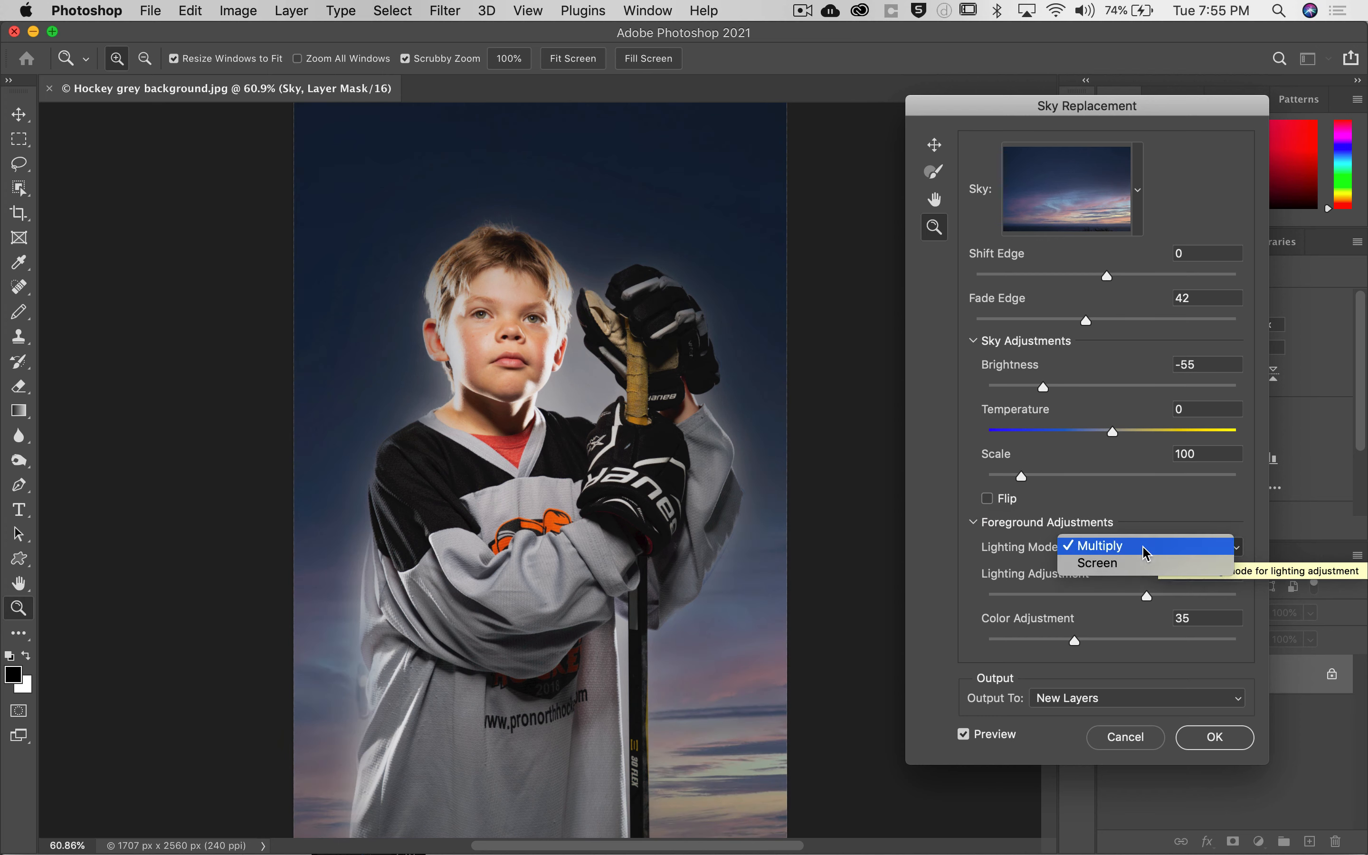
pyautogui.click(1139, 563)
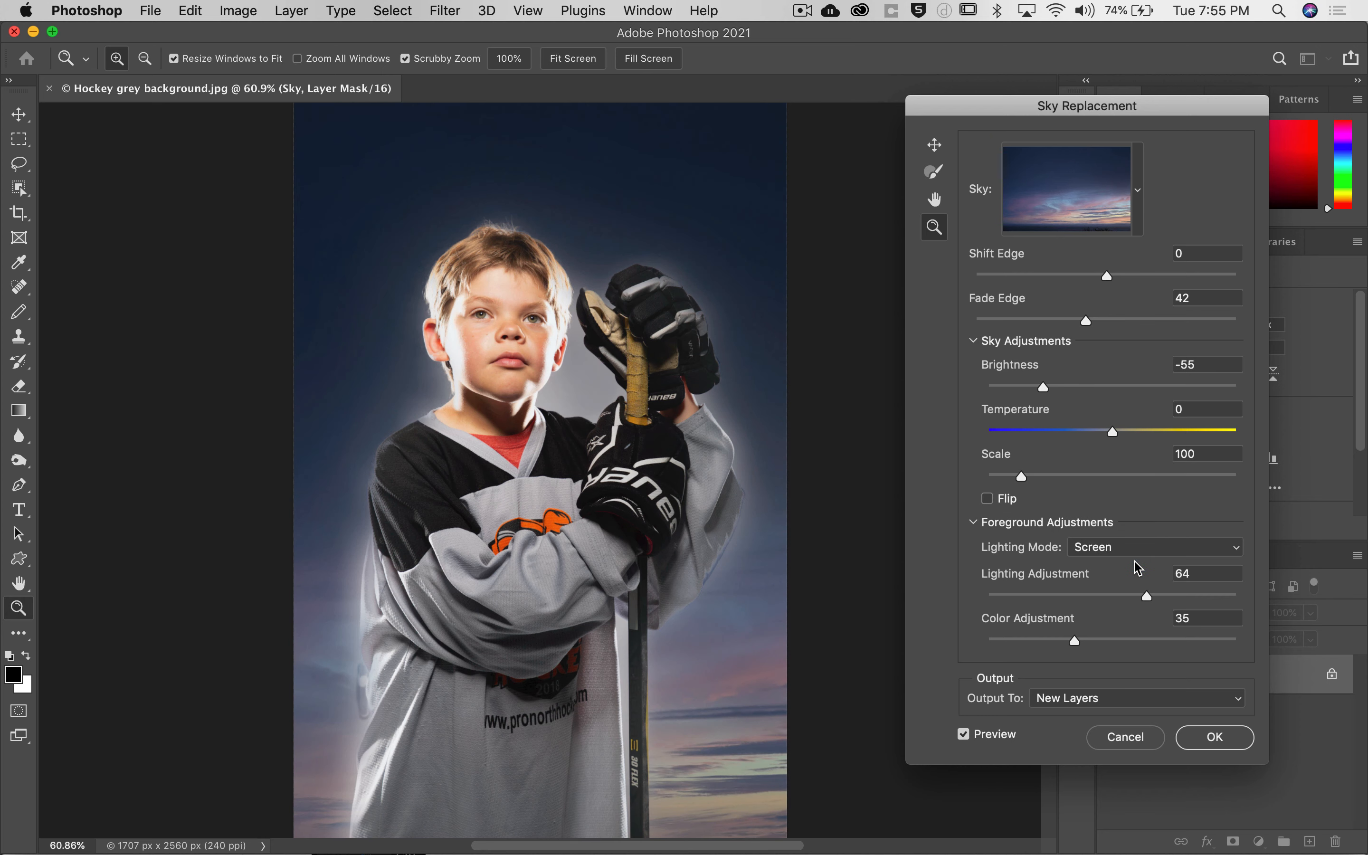
pyautogui.click(1130, 547)
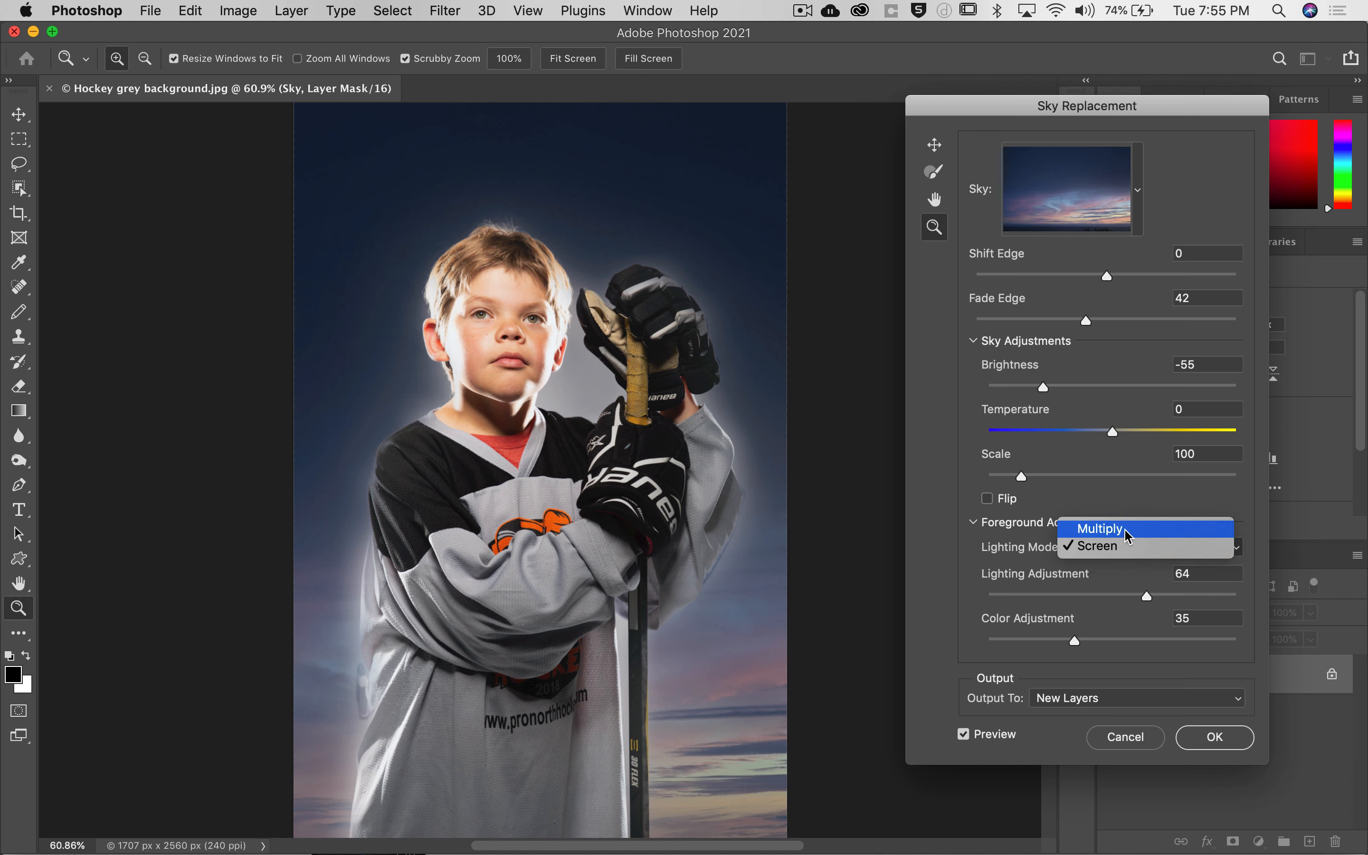
pyautogui.click(1127, 534)
# Set the foreground's Lighting Adjustment to 49 and apply the sky replacement as new layers
pyautogui.moveTo(1119, 599)
pyautogui.mouseDown()
pyautogui.moveTo(1024, 600)
pyautogui.moveTo(1109, 603)
pyautogui.mouseUp()
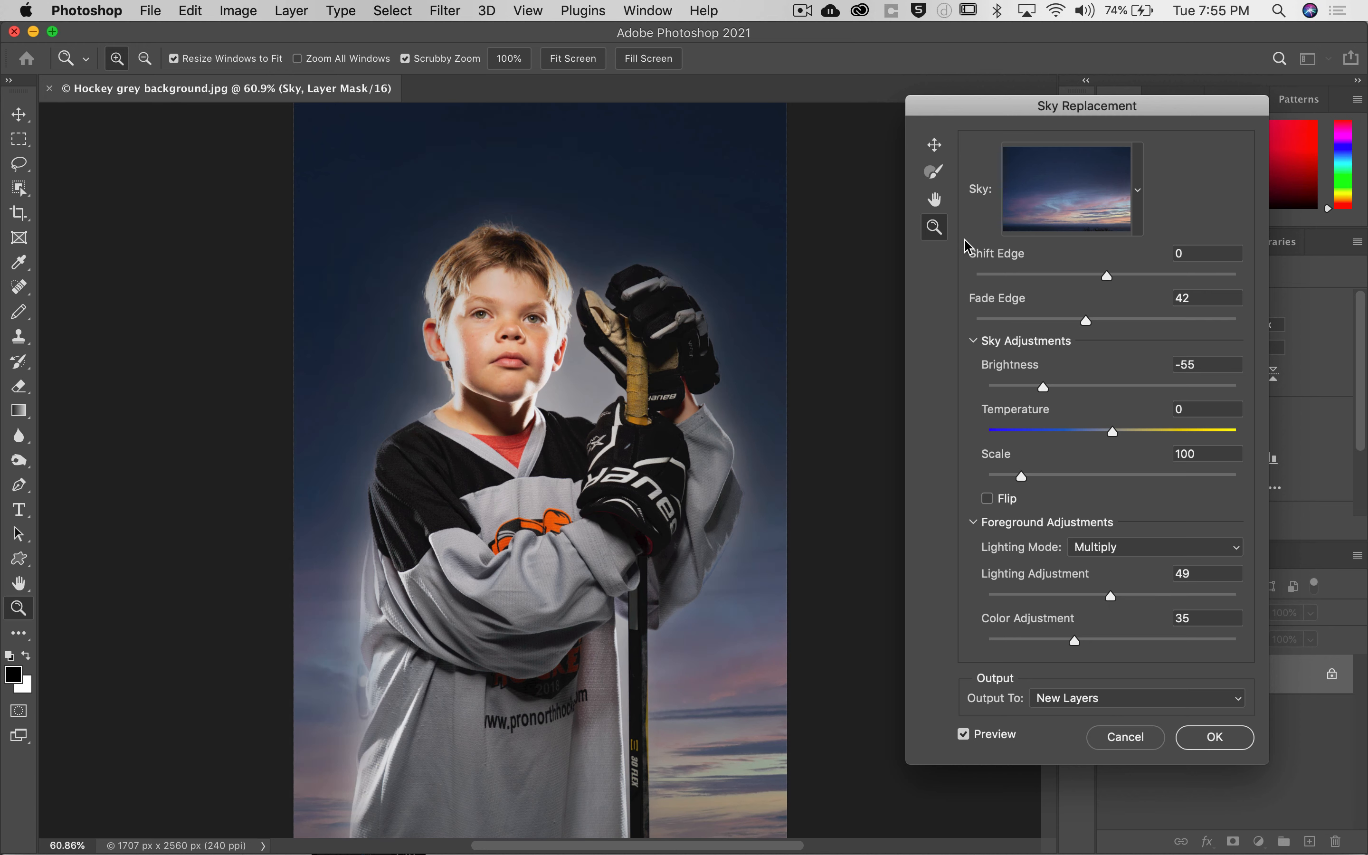
pyautogui.click(936, 173)
pyautogui.click(1220, 740)
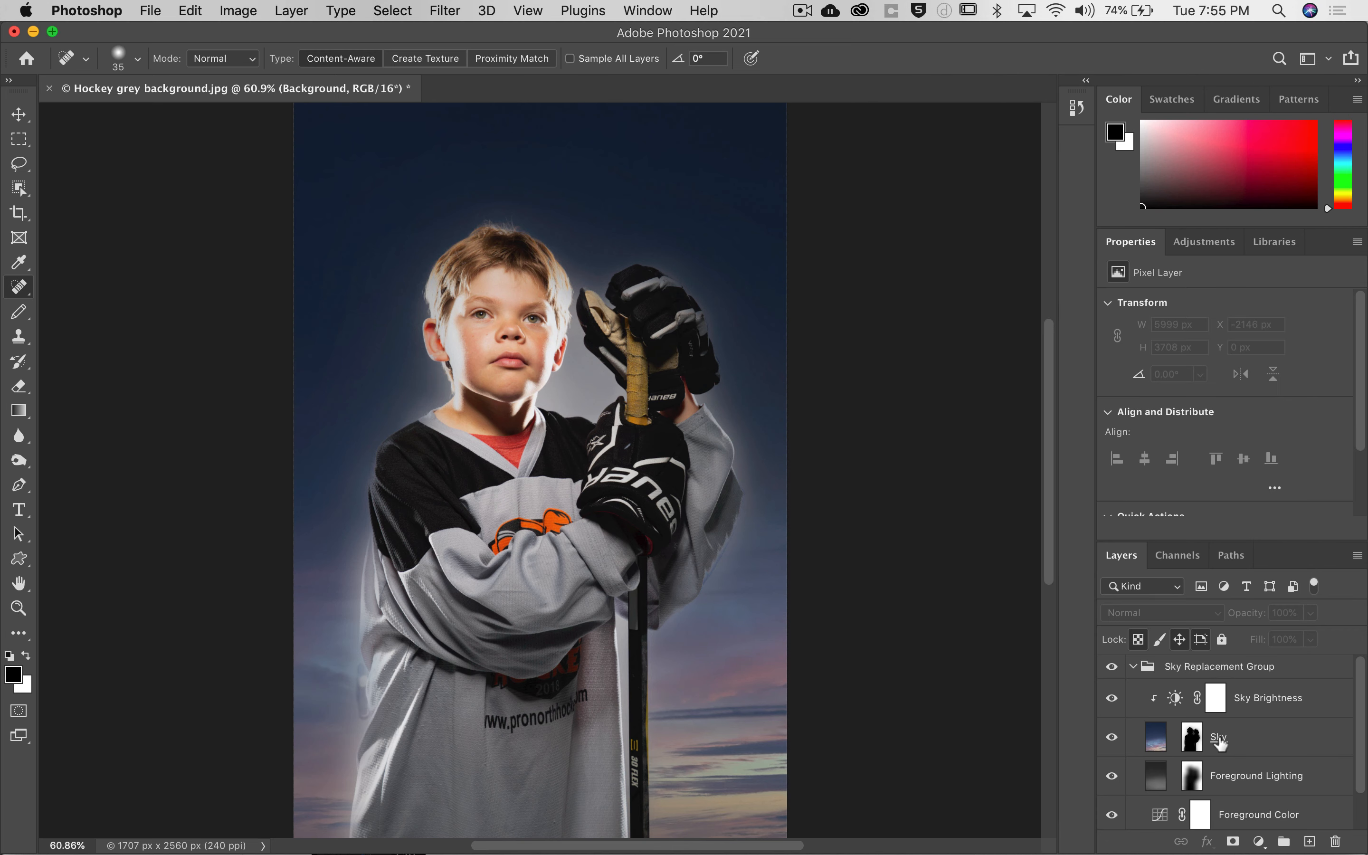
# Inspect the Foreground Color, Foreground Lighting and Sky layers in the Sky Replacement Group
pyautogui.scroll(-2, 1220, 739)
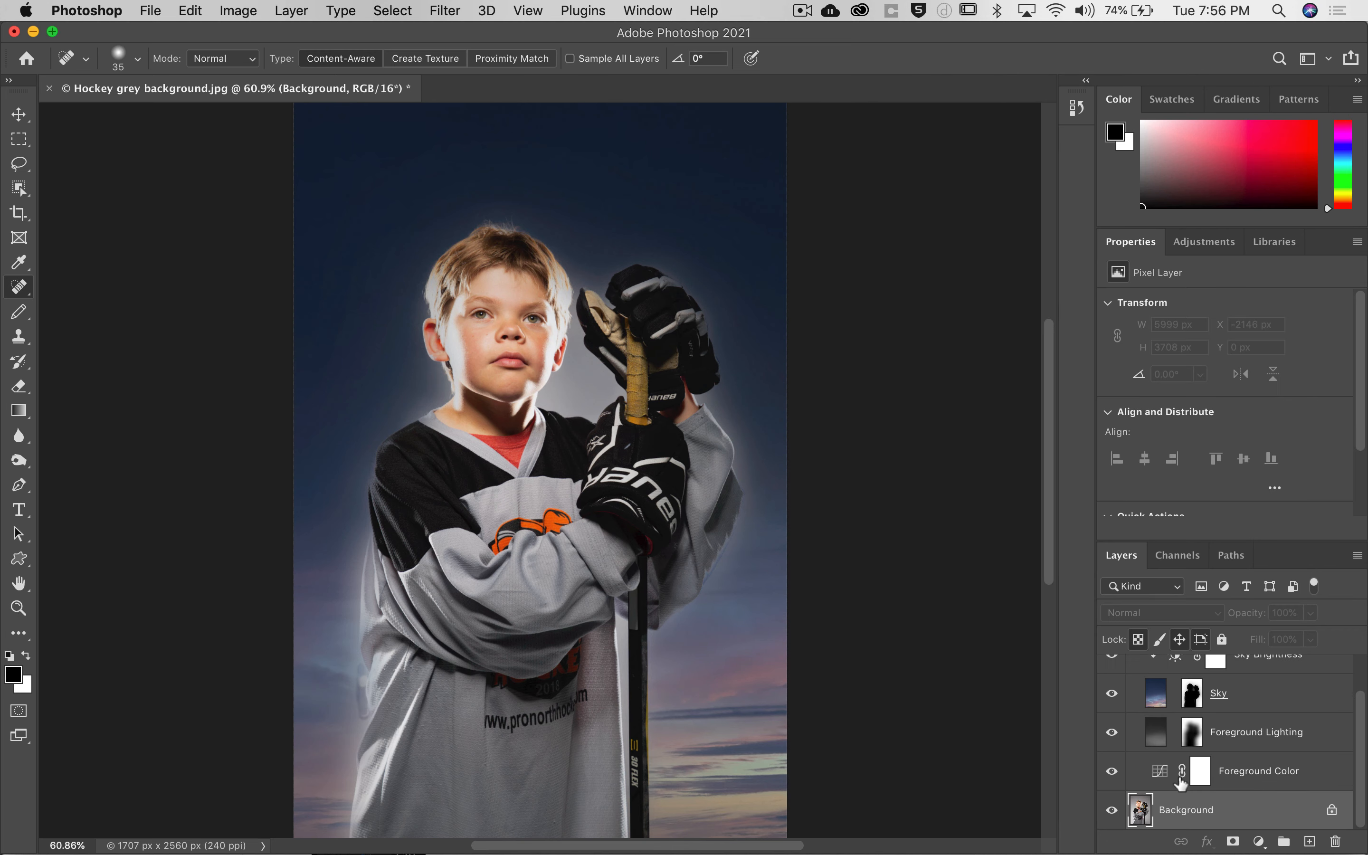
pyautogui.click(1319, 773)
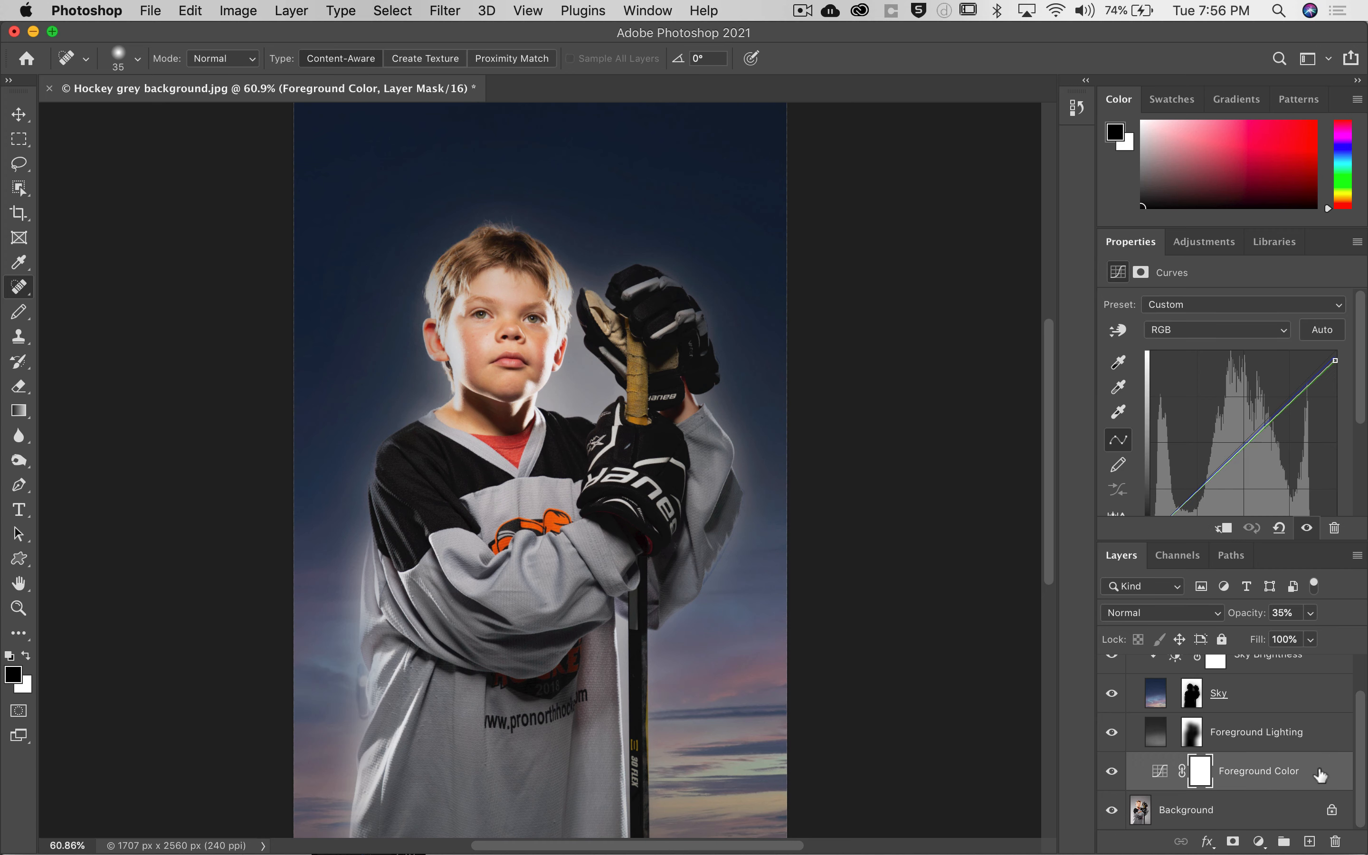
pyautogui.click(1326, 737)
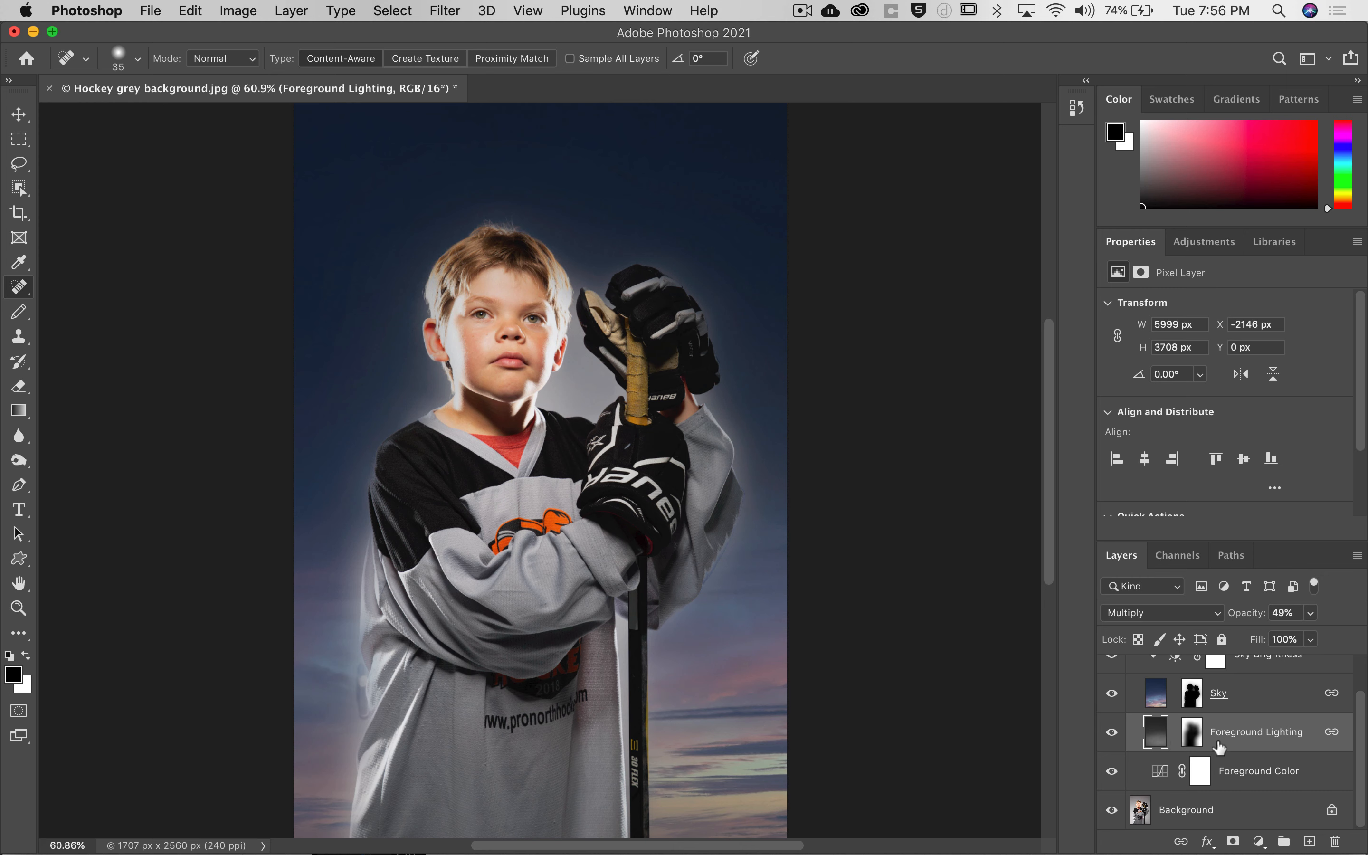
pyautogui.click(1260, 703)
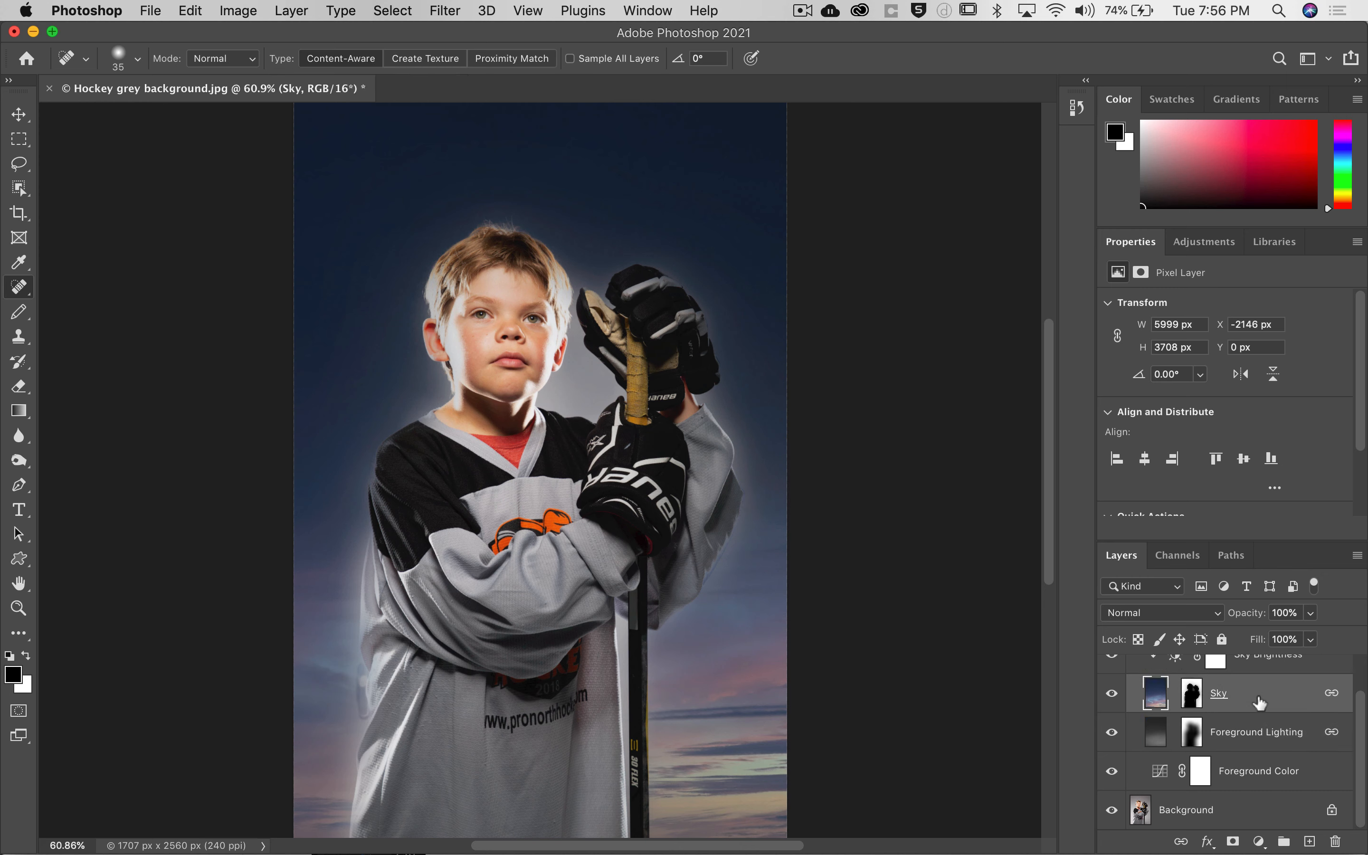
# Paint white on the Sky layer's mask over the grey area between the boy's neck and gloves, using the Brush tool at size 70
pyautogui.click(1193, 701)
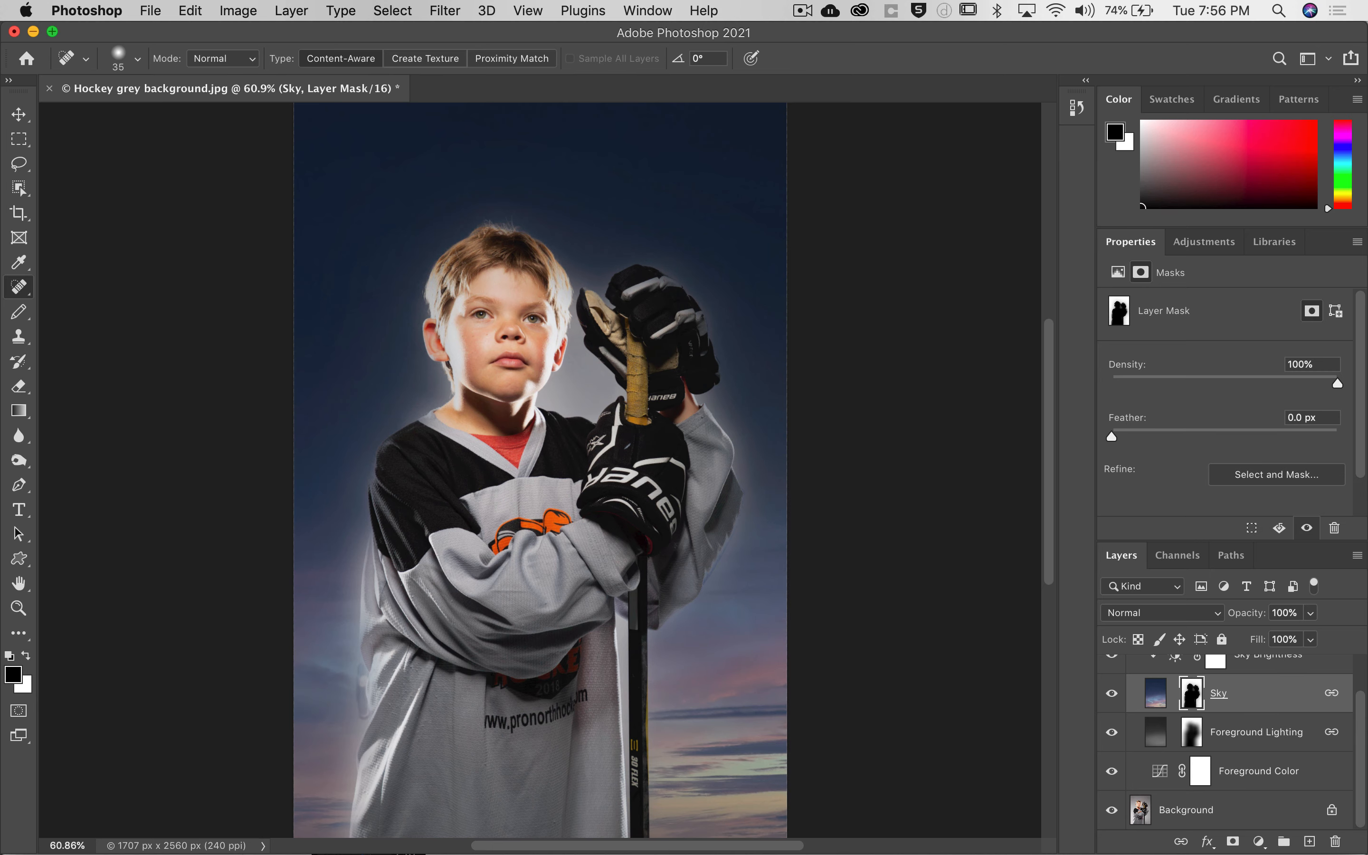
pyautogui.press('z')
pyautogui.moveTo(574, 362); pyautogui.dragTo(652, 365)
pyautogui.moveTo(551, 375); pyautogui.dragTo(527, 553)
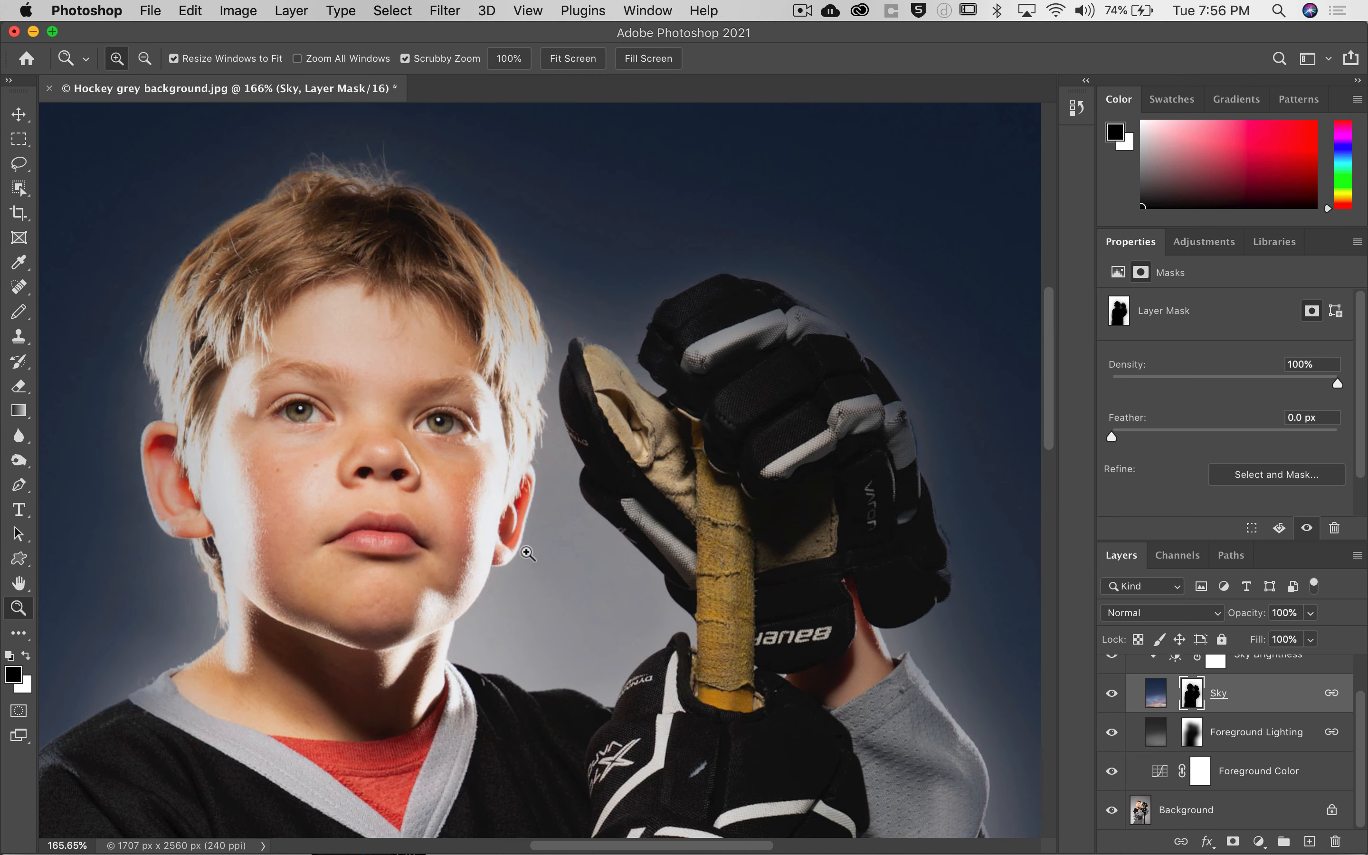
pyautogui.press('b')
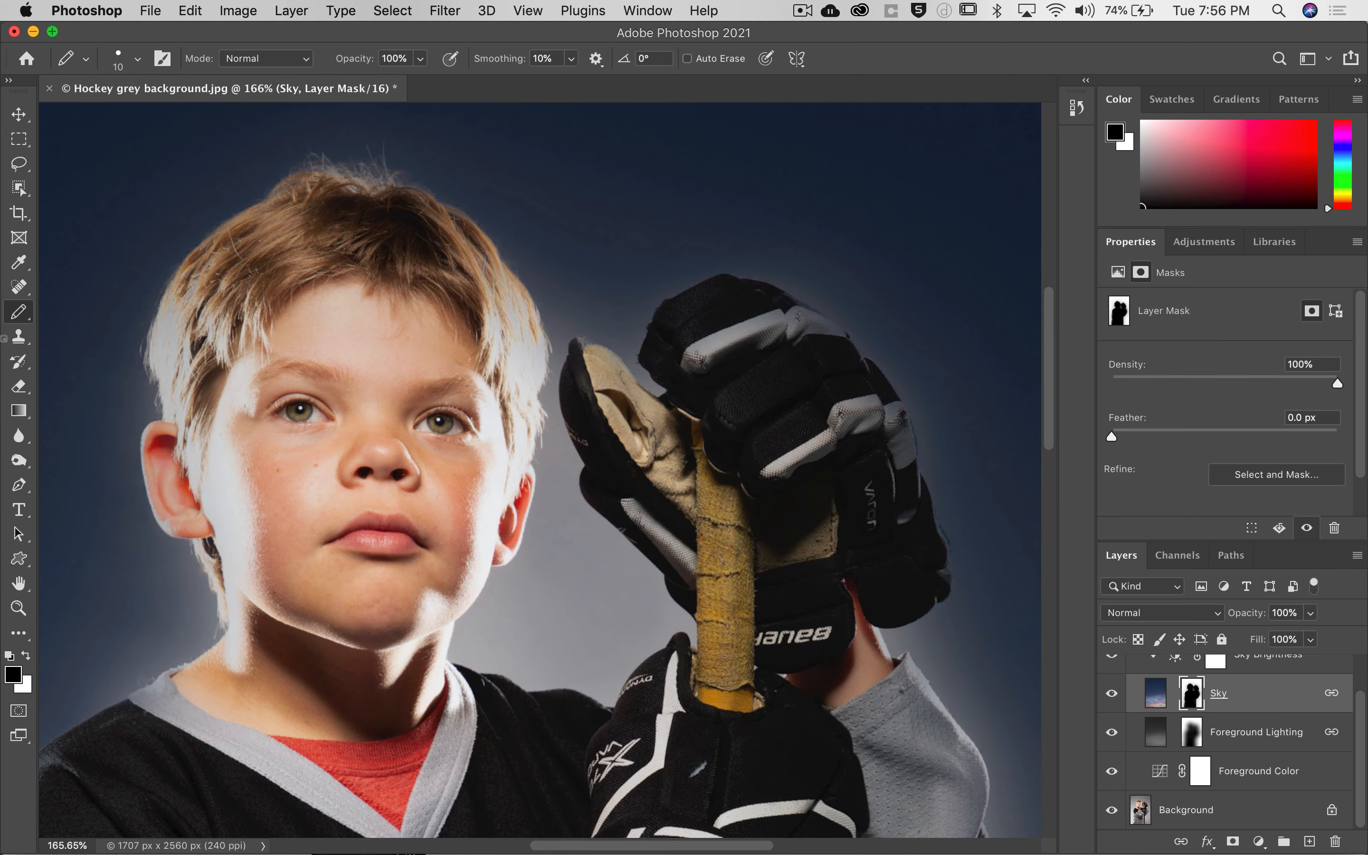
pyautogui.click(23, 316)
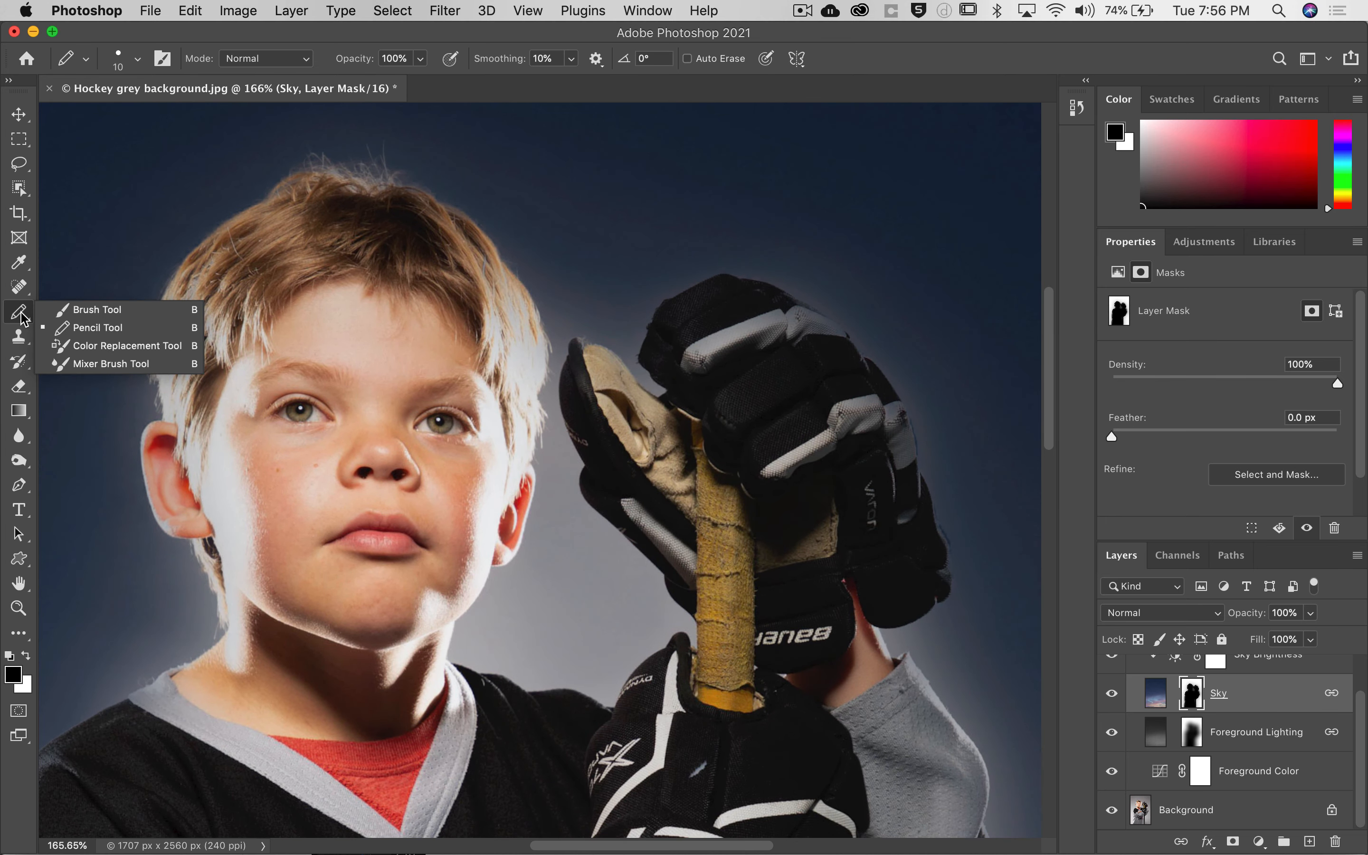
pyautogui.click(59, 310)
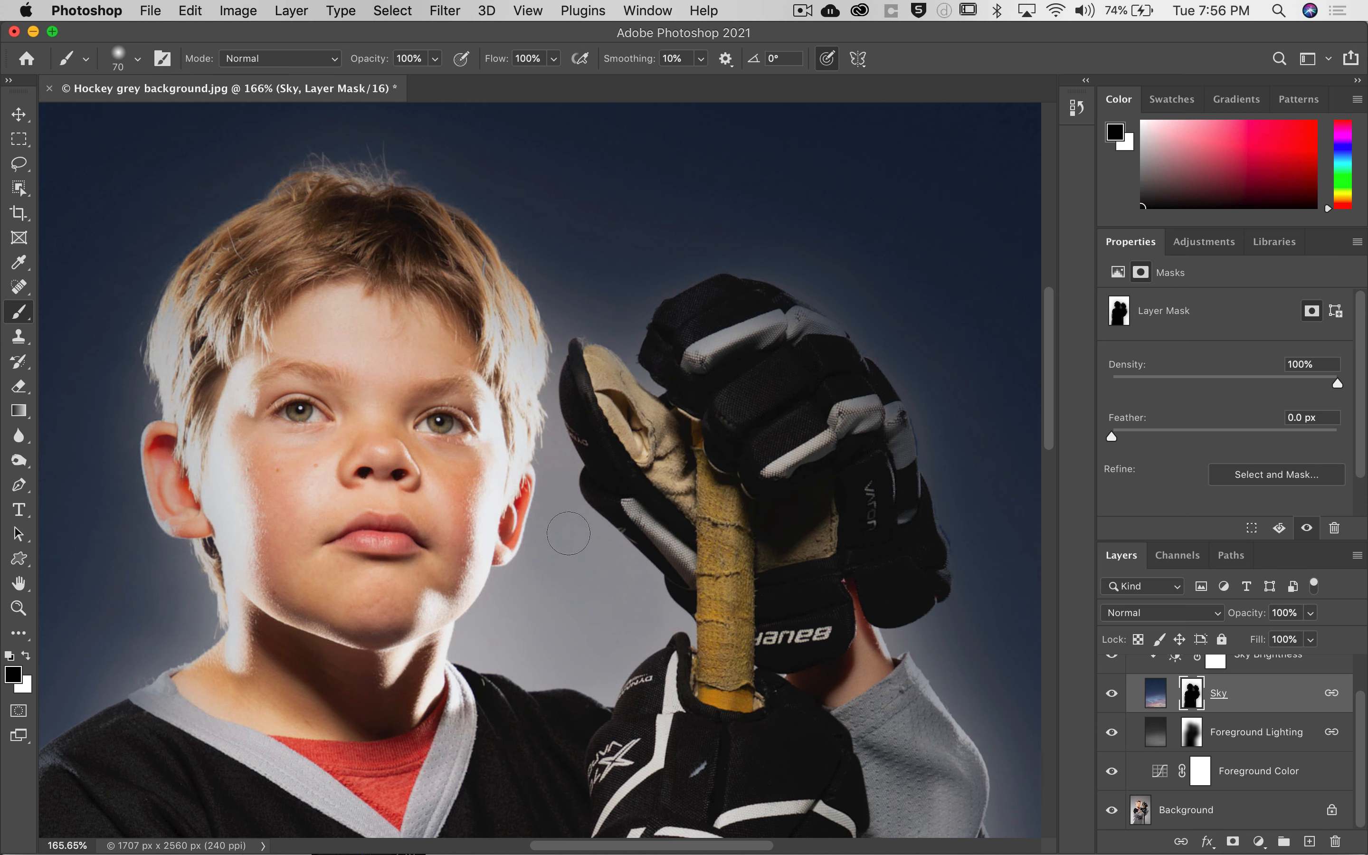
pyautogui.press('x')
pyautogui.moveTo(597, 565)
pyautogui.mouseDown()
pyautogui.moveTo(526, 614)
pyautogui.moveTo(478, 624)
pyautogui.moveTo(512, 580)
pyautogui.moveTo(624, 568)
pyautogui.moveTo(644, 581)
pyautogui.moveTo(657, 627)
pyautogui.moveTo(635, 641)
pyautogui.mouseUp()
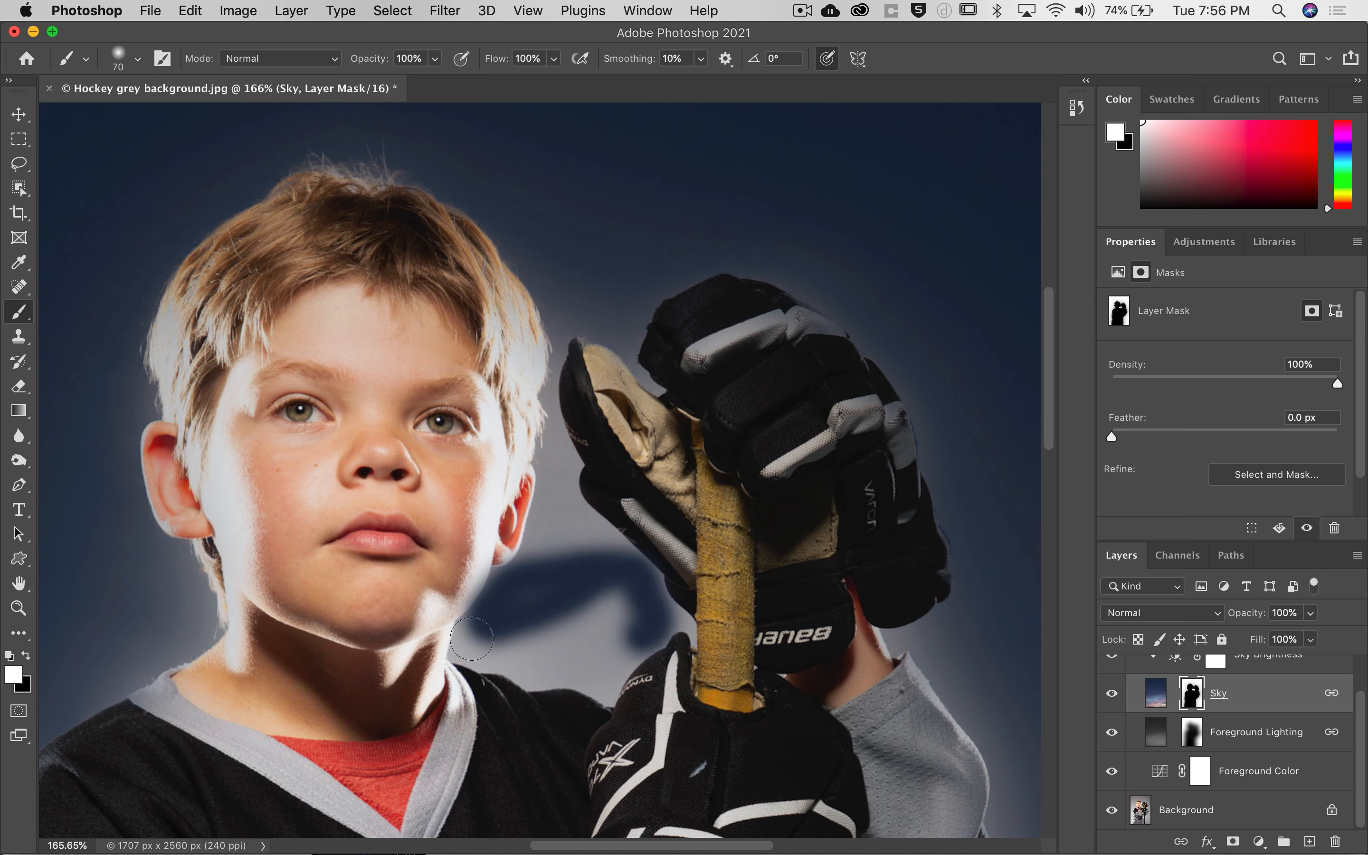
pyautogui.moveTo(472, 639)
pyautogui.mouseDown()
pyautogui.moveTo(474, 653)
pyautogui.moveTo(511, 652)
pyautogui.mouseUp()
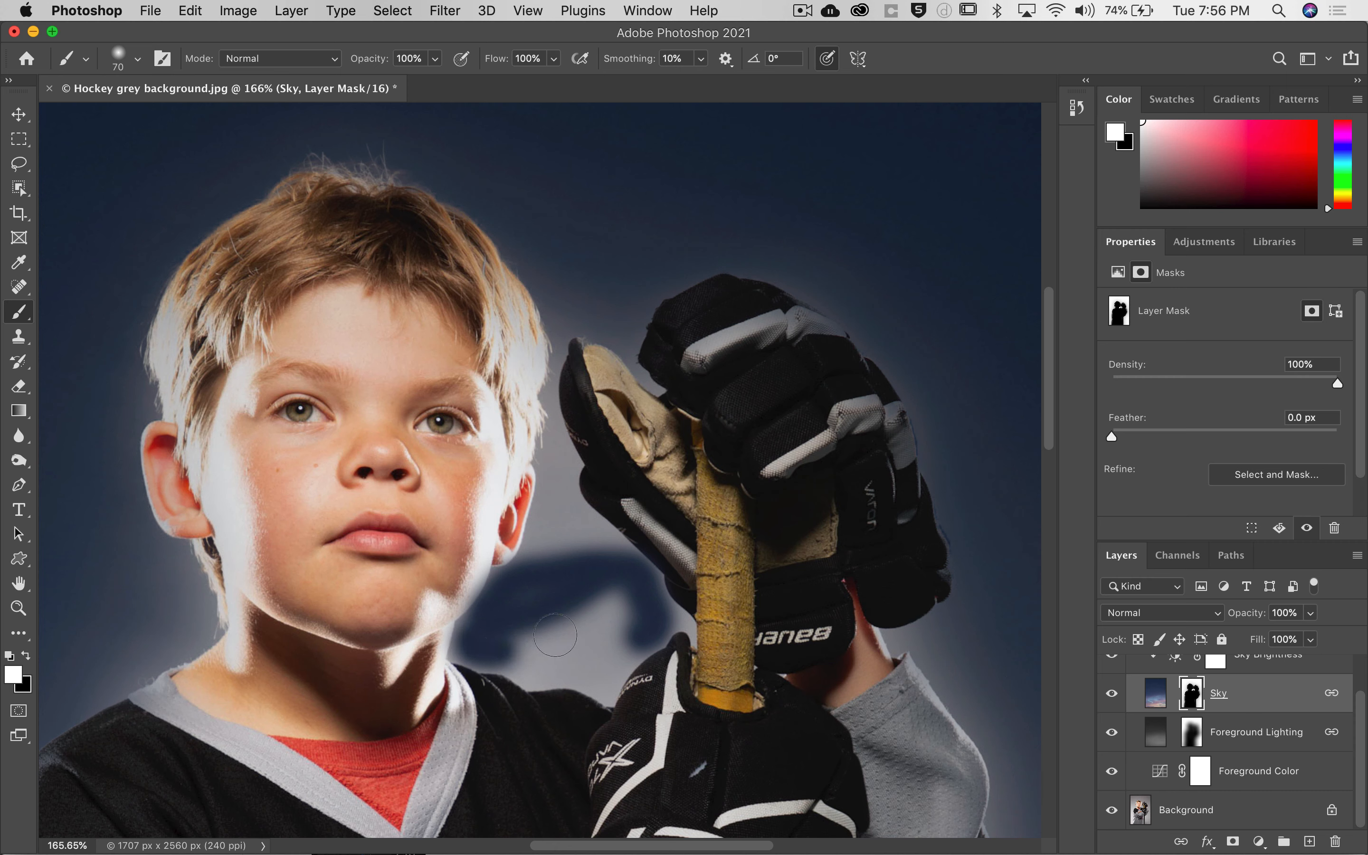
# Try to select the grey gap between the boy's face and gloves with the Object Selection tool, and discard the selection
pyautogui.press('w')
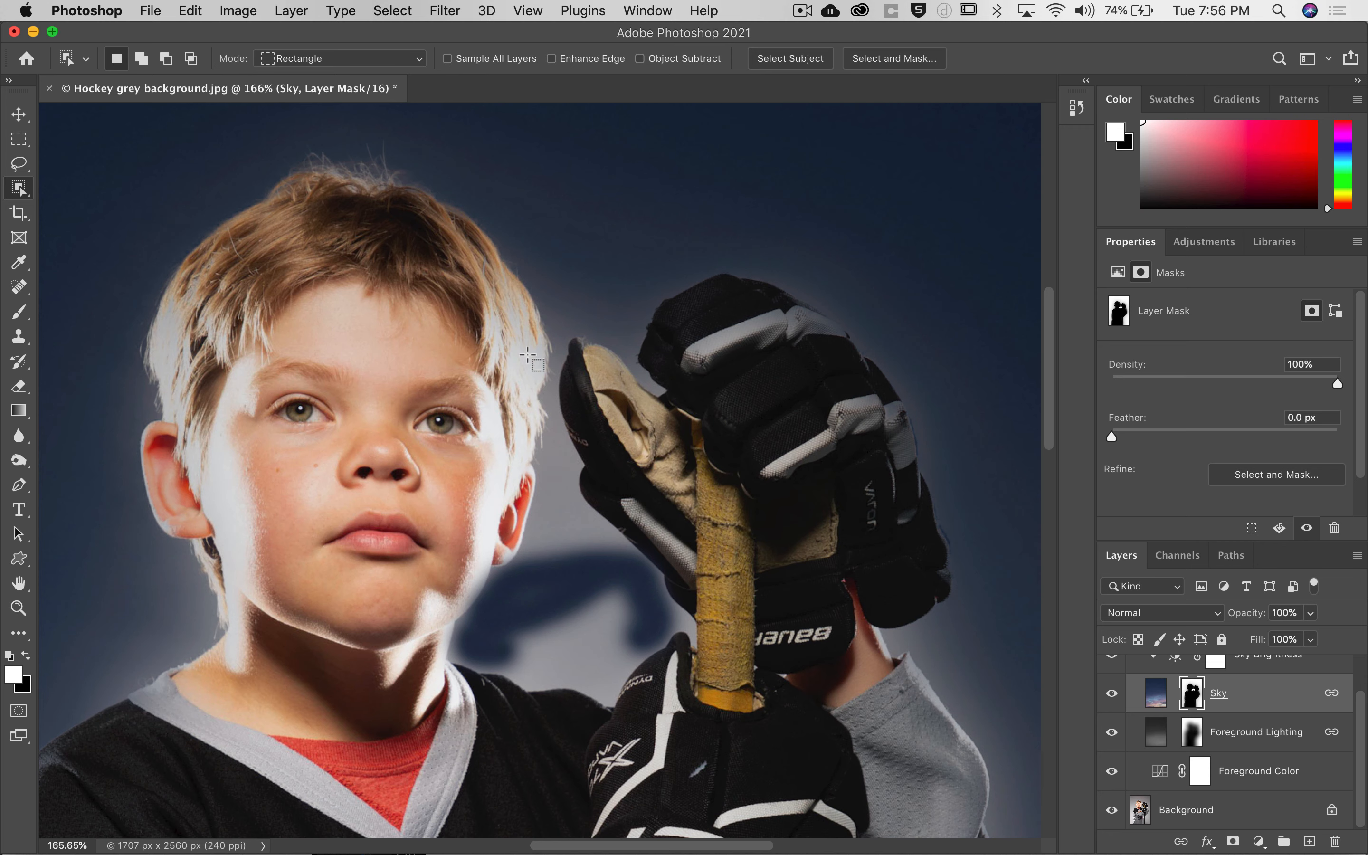
pyautogui.moveTo(511, 341); pyautogui.dragTo(715, 715)
pyautogui.moveTo(714, 718); pyautogui.dragTo(714, 717)
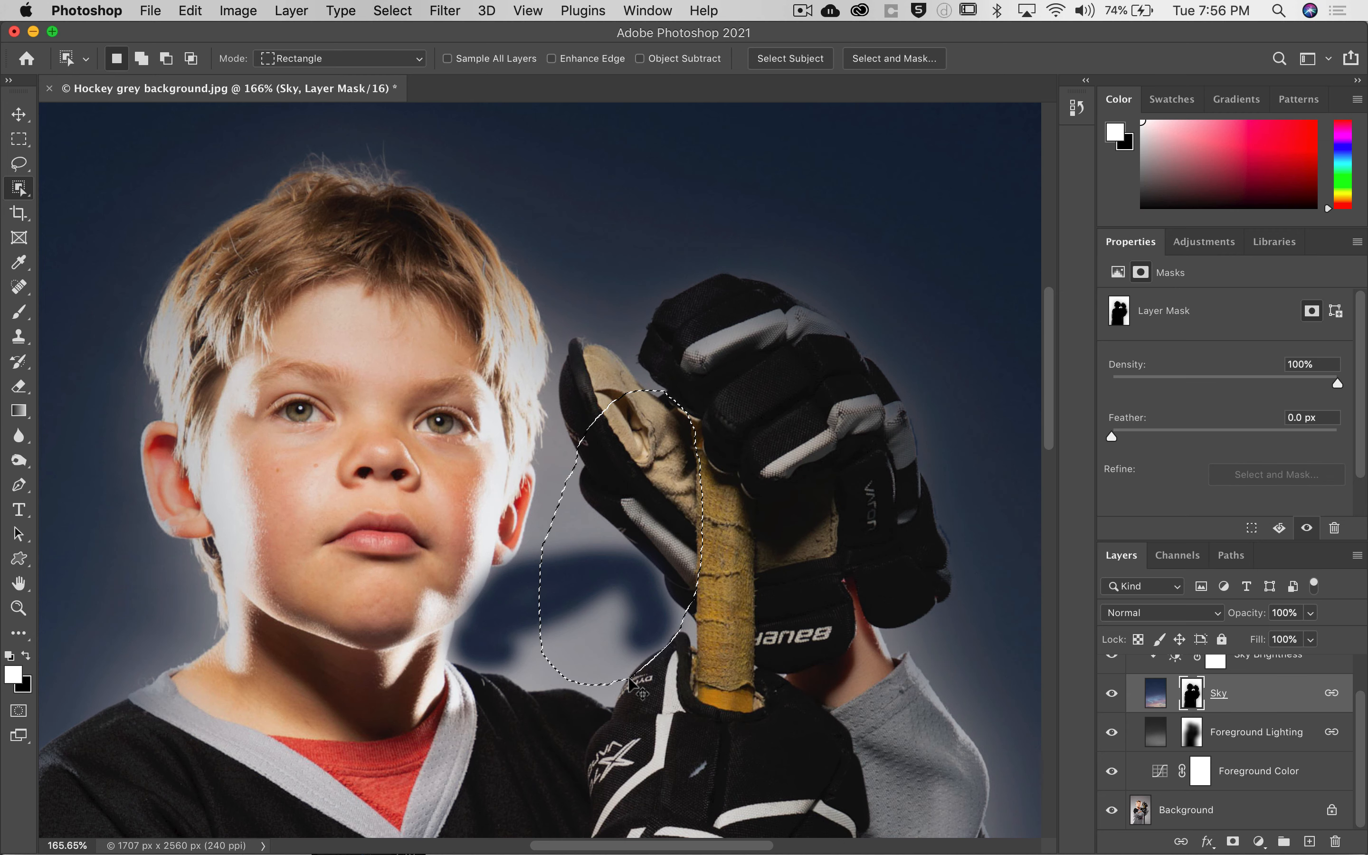
pyautogui.press('super+d')
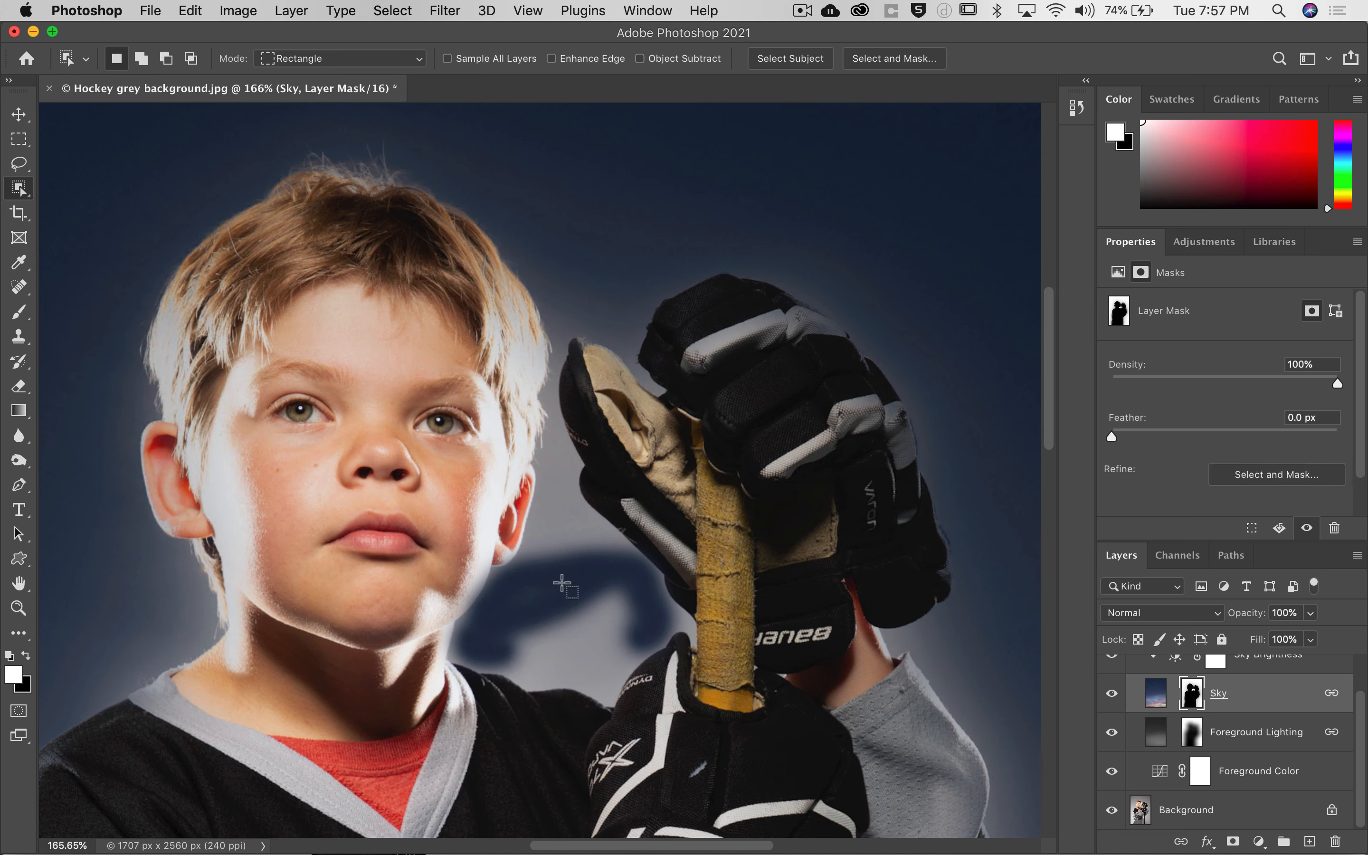
# Outline the grey gap between the boy's face, shoulder and gloves with a freehand Lasso selection
pyautogui.press('l')
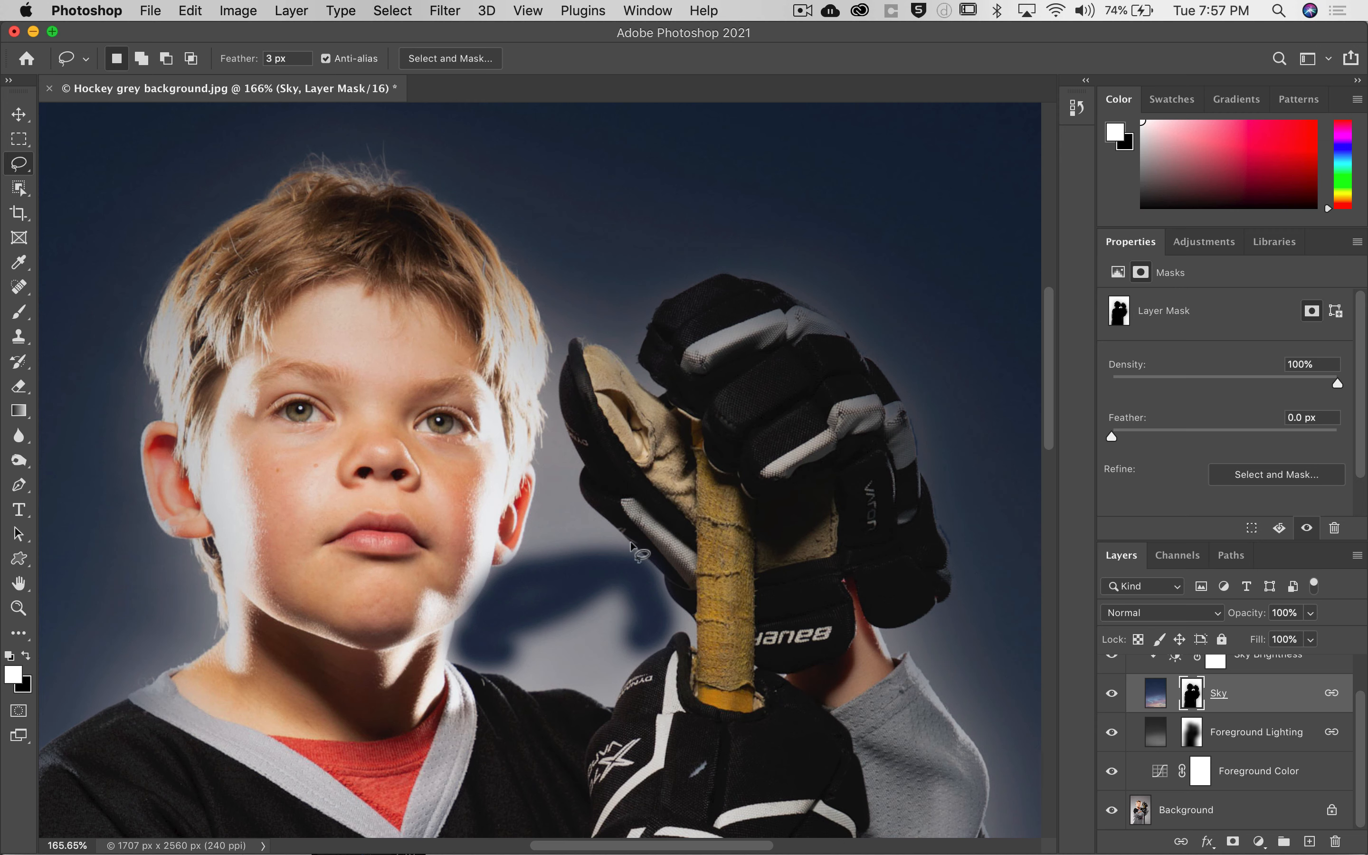
pyautogui.moveTo(630, 543)
pyautogui.mouseDown()
pyautogui.moveTo(591, 510)
pyautogui.moveTo(560, 368)
pyautogui.moveTo(541, 384)
pyautogui.mouseUp()
pyautogui.moveTo(530, 500)
pyautogui.mouseDown()
pyautogui.moveTo(451, 644)
pyautogui.moveTo(526, 691)
pyautogui.moveTo(573, 686)
pyautogui.moveTo(613, 705)
pyautogui.moveTo(676, 631)
pyautogui.moveTo(695, 646)
pyautogui.moveTo(692, 615)
pyautogui.moveTo(628, 540)
pyautogui.mouseUp()
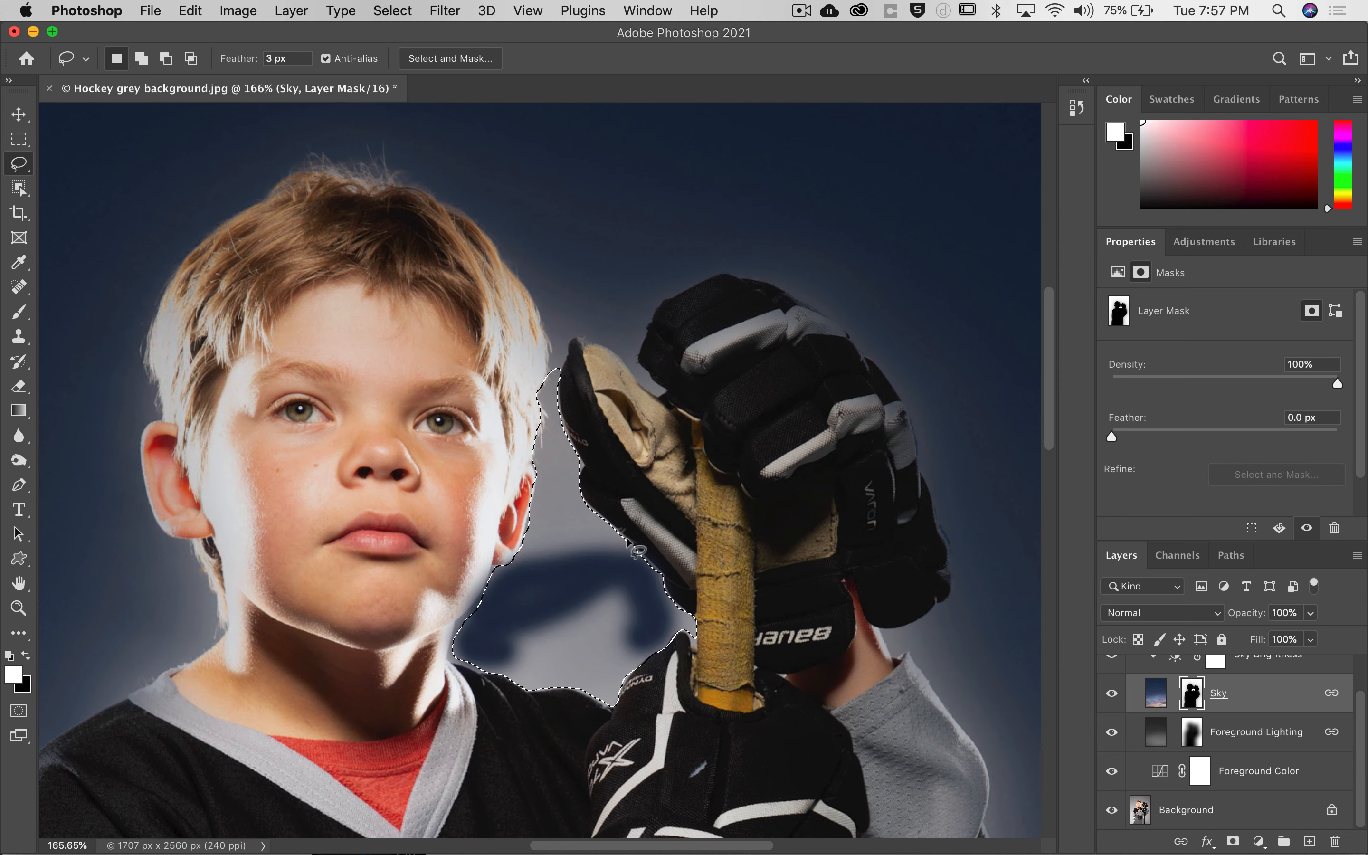
# Fill the selected gap on the Sky mask with white using a soft 175 px brush, and deselect
pyautogui.press('b')
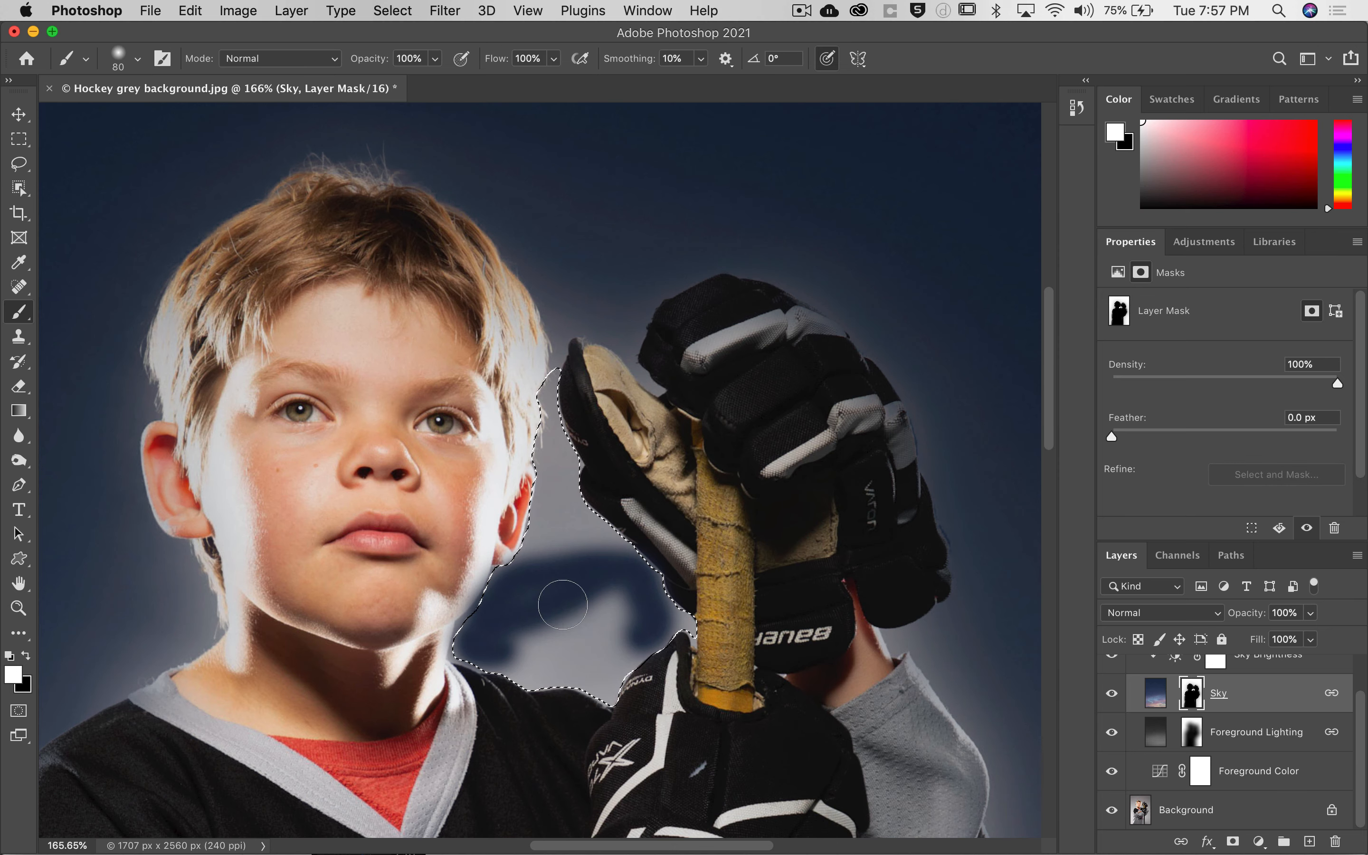
pyautogui.press(']')
pyautogui.press(']')
pyautogui.press(']')
pyautogui.press(']')
pyautogui.press(']')
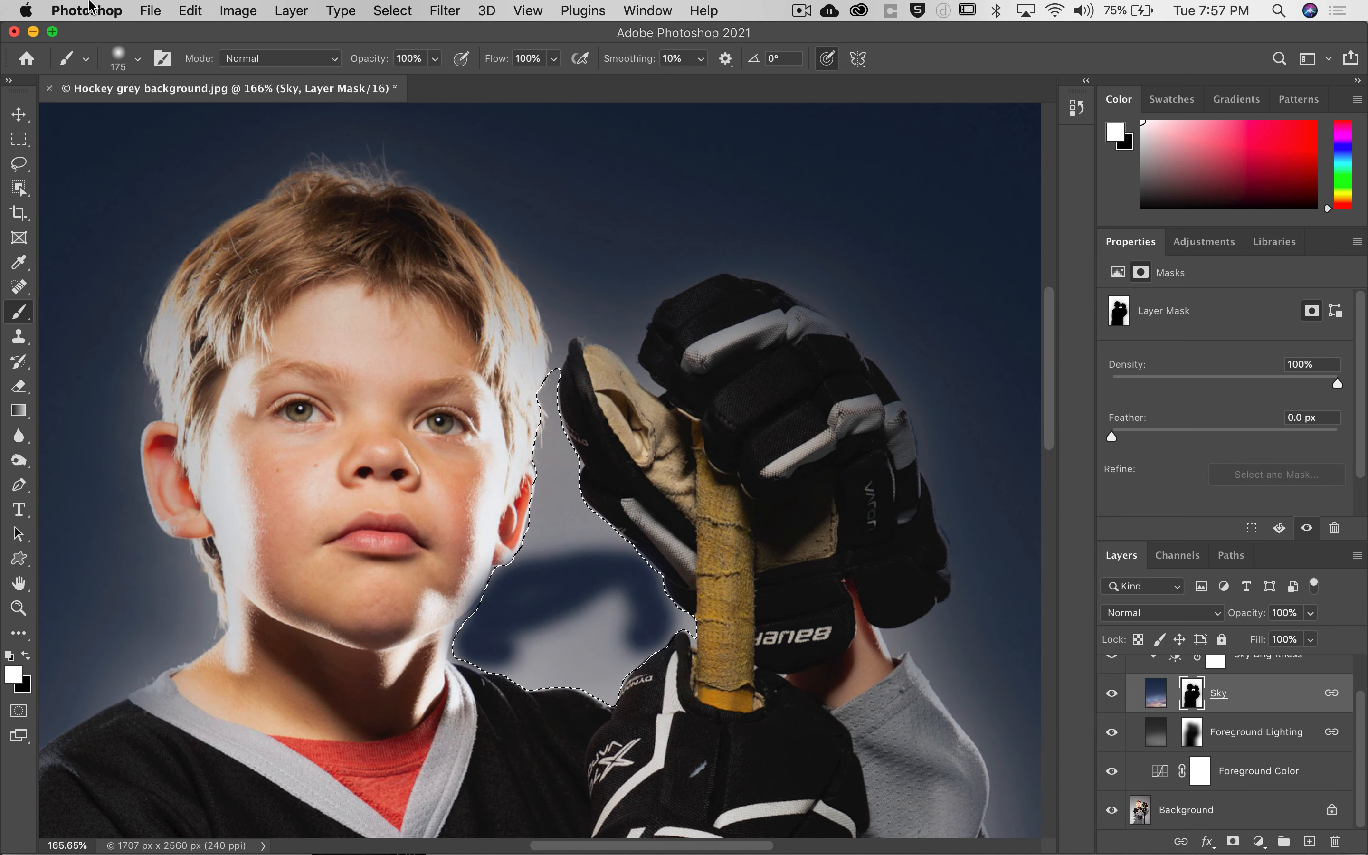
pyautogui.click(138, 58)
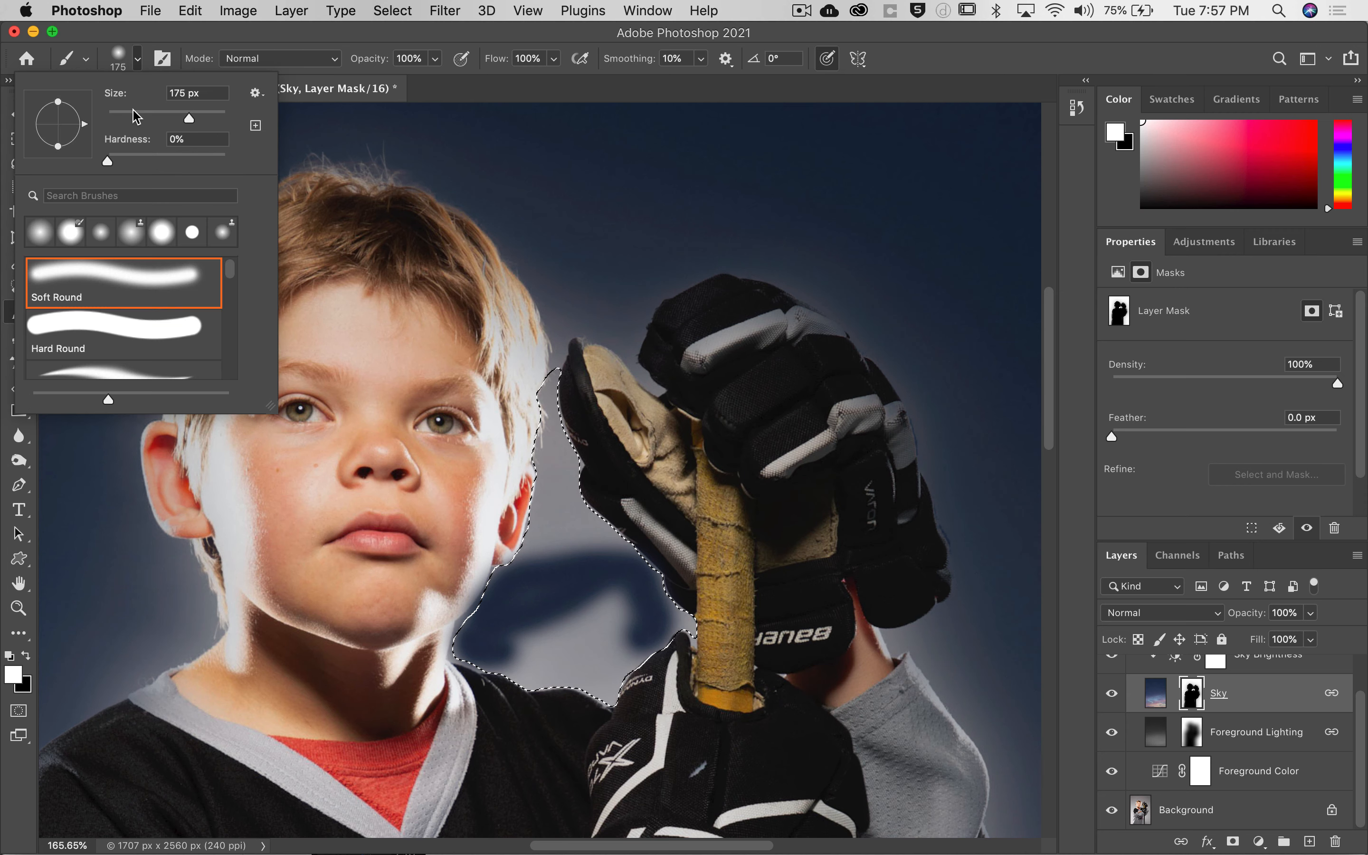
pyautogui.press('Return')
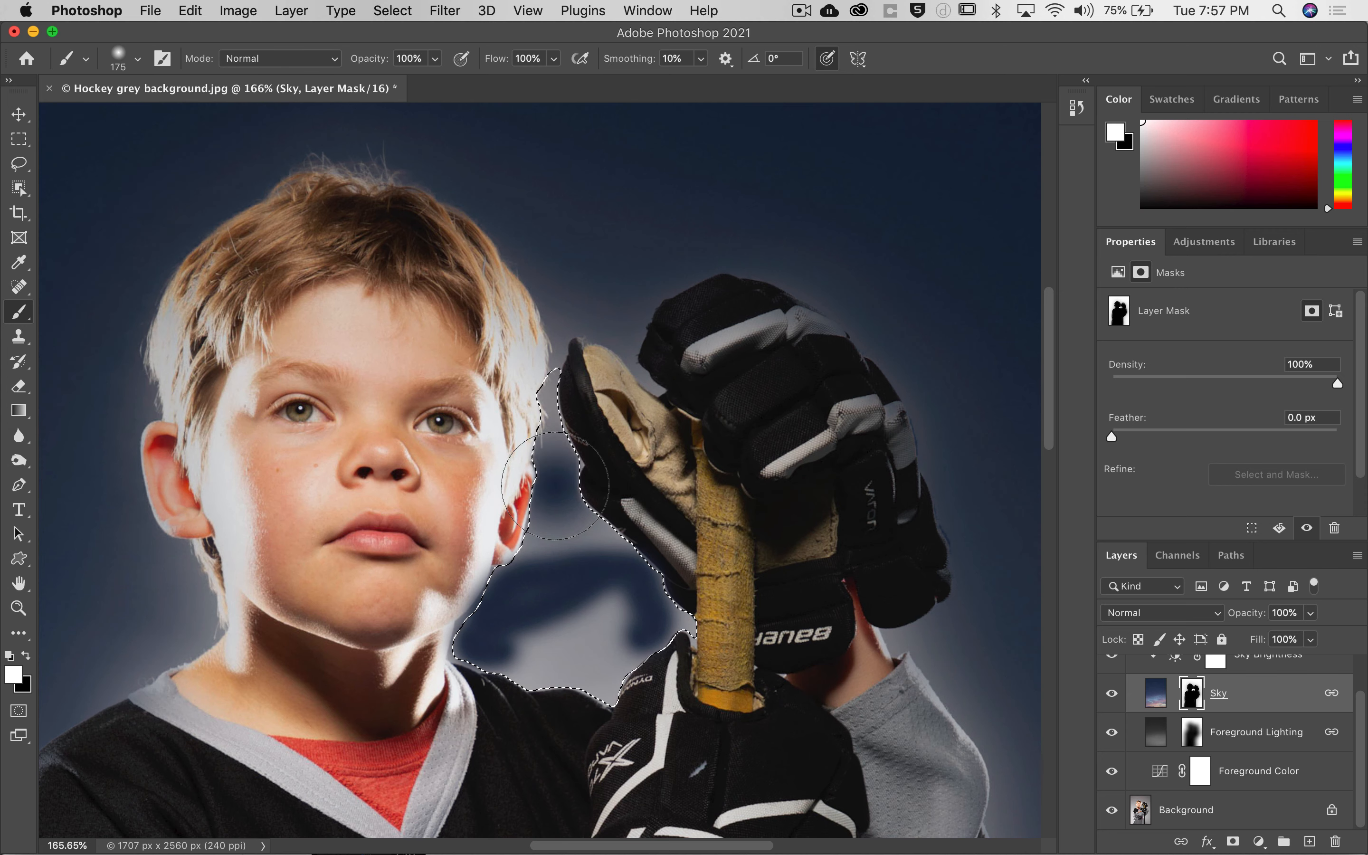
pyautogui.moveTo(555, 485)
pyautogui.mouseDown()
pyautogui.moveTo(557, 430)
pyautogui.moveTo(508, 566)
pyautogui.moveTo(554, 673)
pyautogui.moveTo(647, 638)
pyautogui.moveTo(622, 600)
pyautogui.mouseUp()
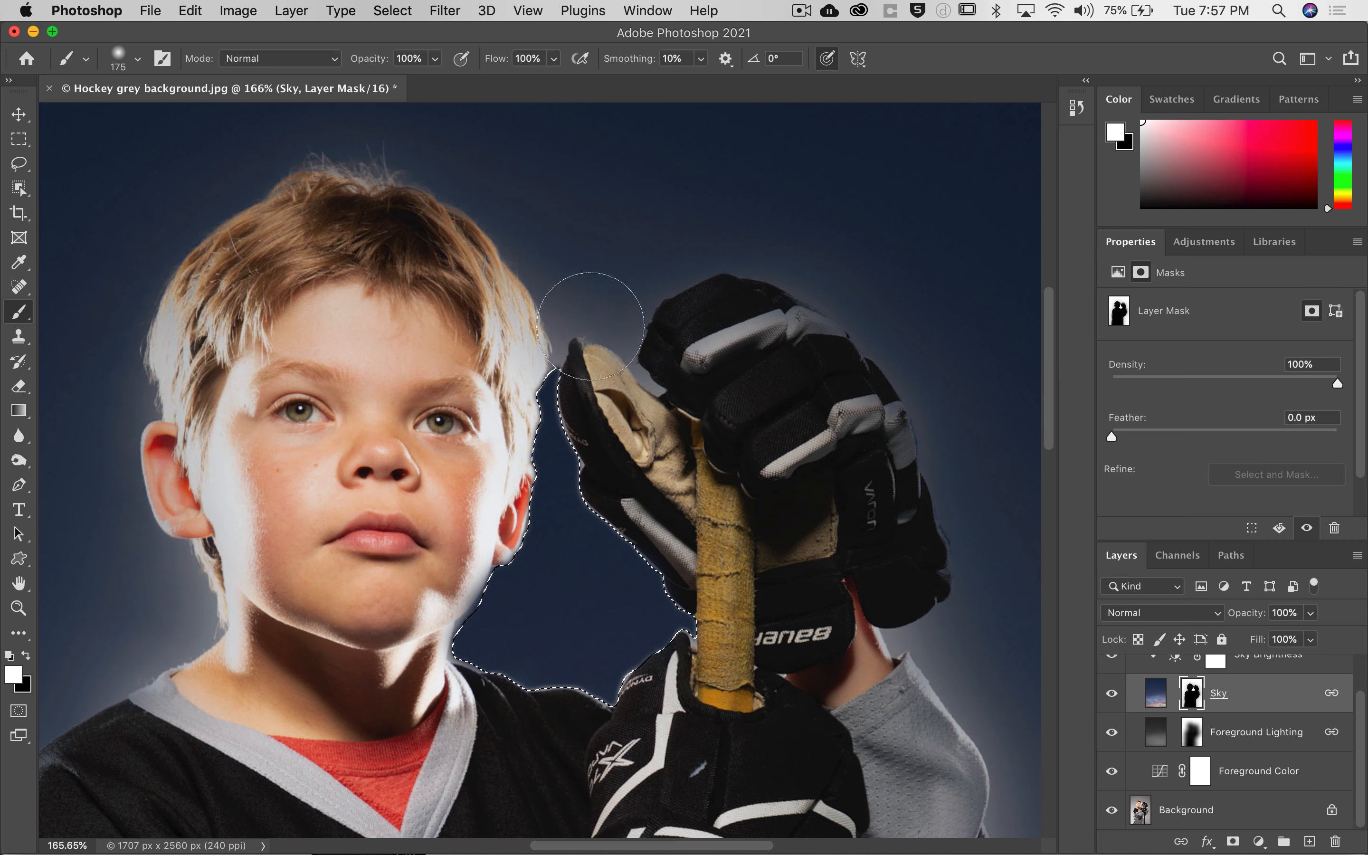
pyautogui.hotkey('ctrl', 'd')
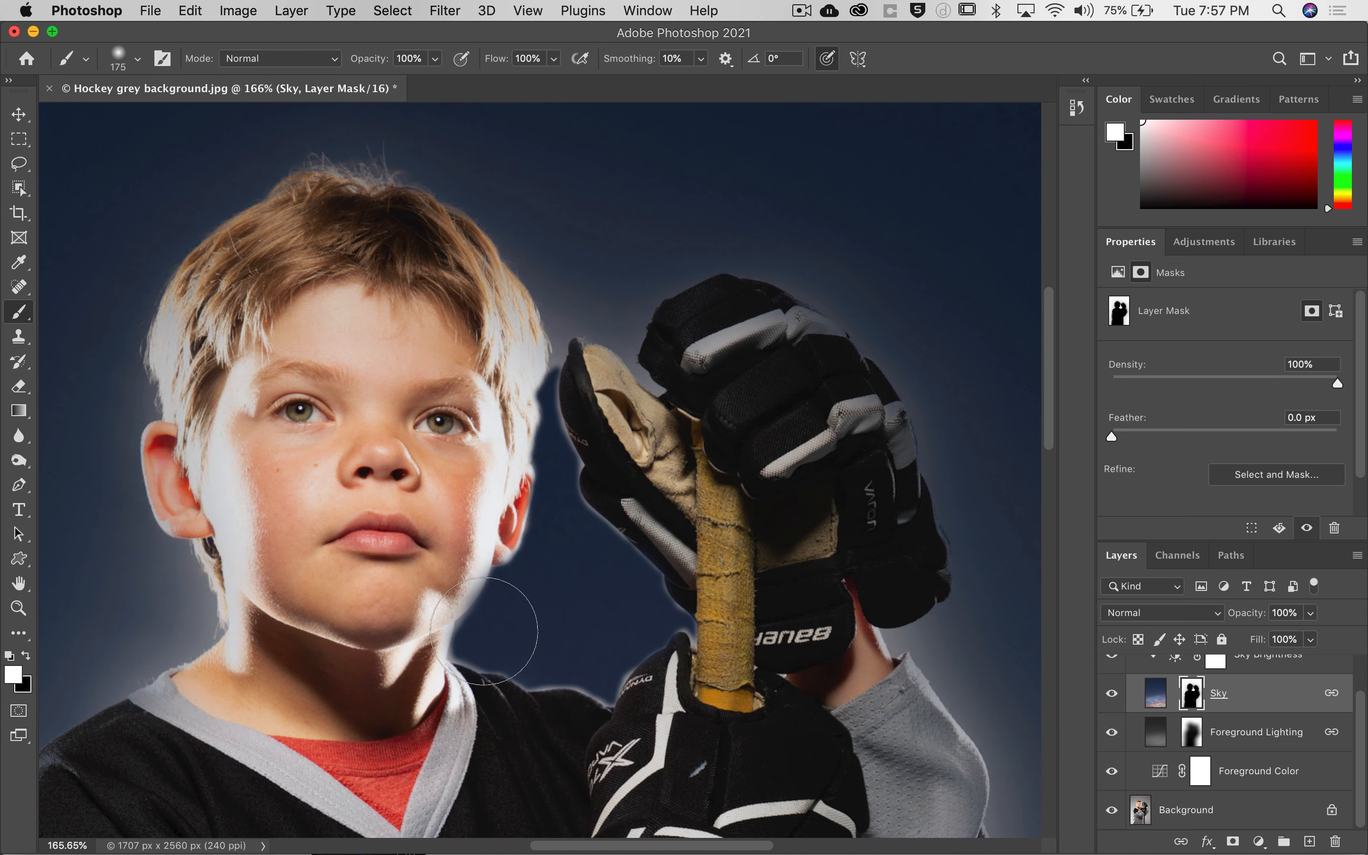
# Reduce the brush to size 35 and try a white stroke along the glove edge facing the boy's face, undoing the stroke
pyautogui.press('[')
pyautogui.press('[')
pyautogui.press('[')
pyautogui.press('[')
pyautogui.press('[')
pyautogui.press('[')
pyautogui.press('[')
pyautogui.press('[')
pyautogui.press('[')
pyautogui.press('[')
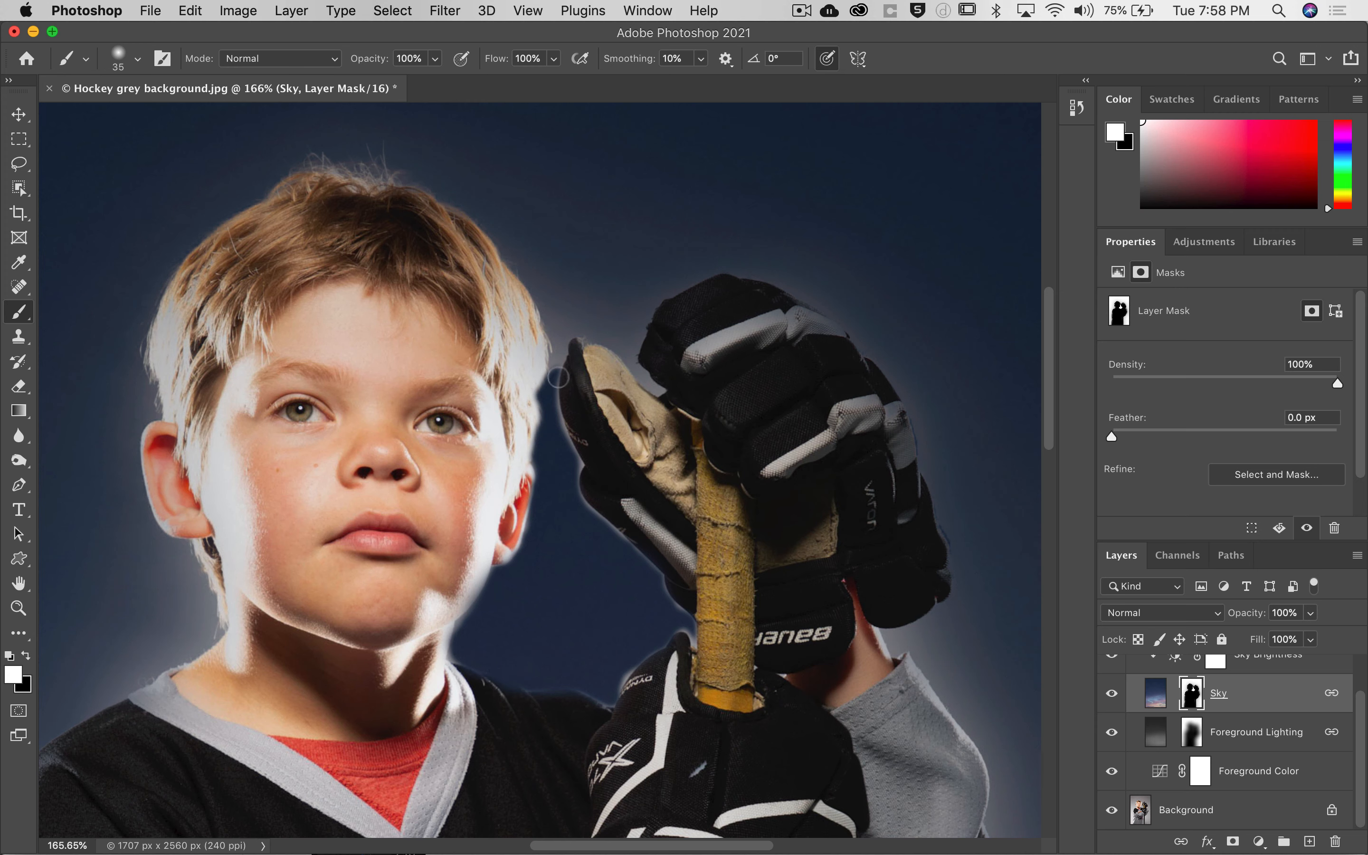
pyautogui.moveTo(557, 377); pyautogui.dragTo(568, 454)
pyautogui.press('super+z')
# Set the brush to 51% opacity and 49% flow, and paint white along the glove's haloed edge at size 9
pyautogui.moveTo(368, 65)
pyautogui.mouseDown()
pyautogui.moveTo(308, 63)
pyautogui.moveTo(319, 59)
pyautogui.mouseUp()
pyautogui.moveTo(500, 63); pyautogui.dragTo(452, 60)
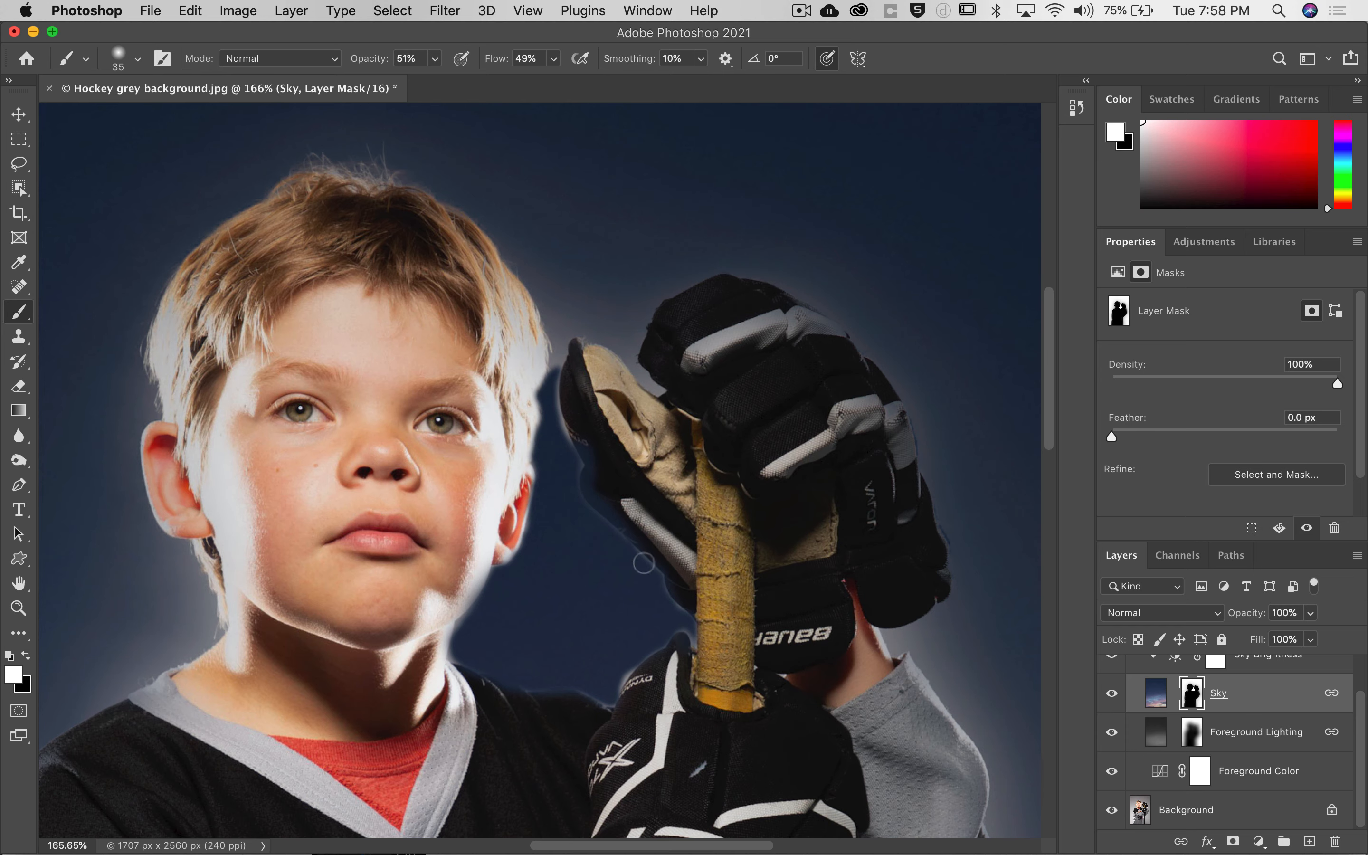
pyautogui.press('z')
pyautogui.moveTo(565, 431); pyautogui.dragTo(663, 439)
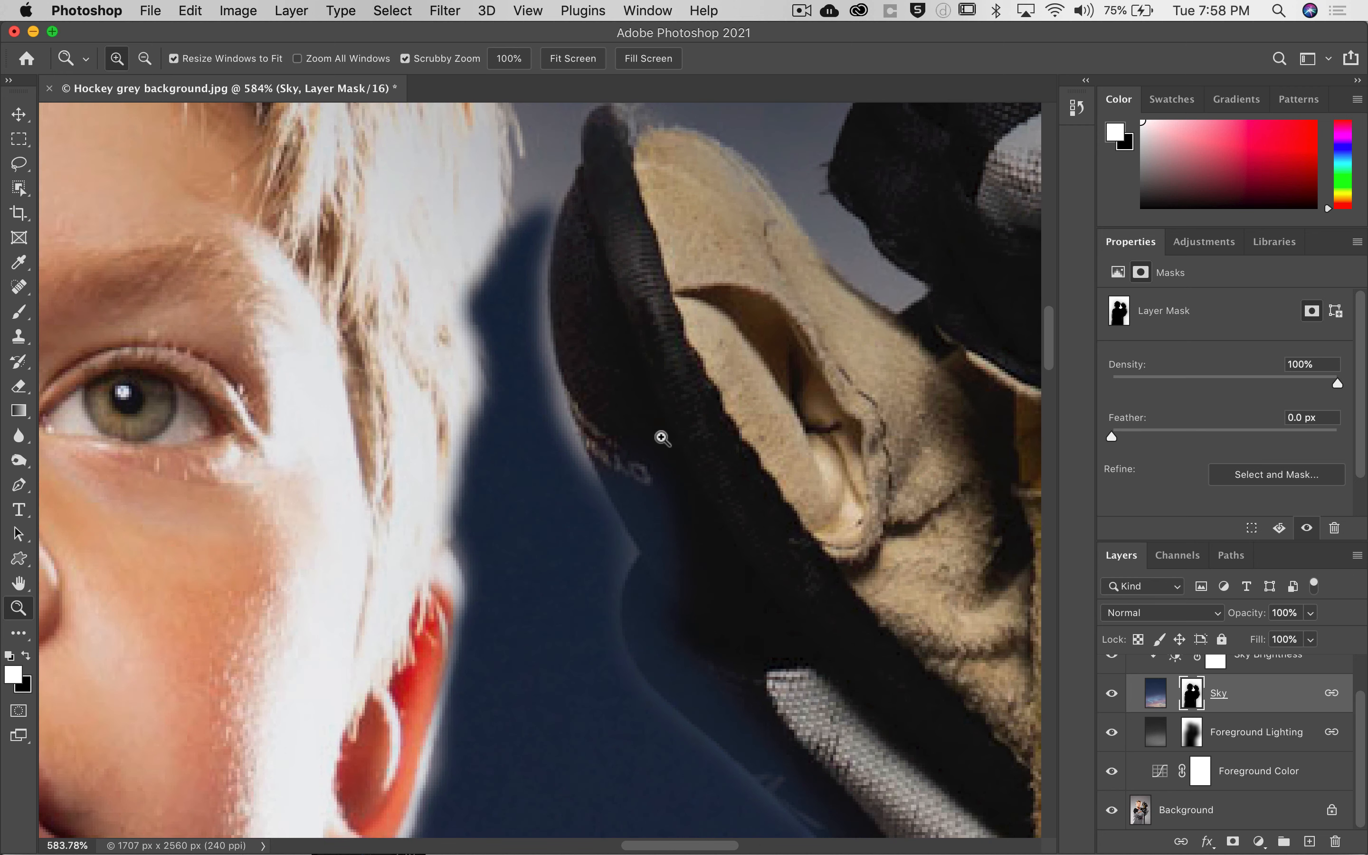
pyautogui.press('b')
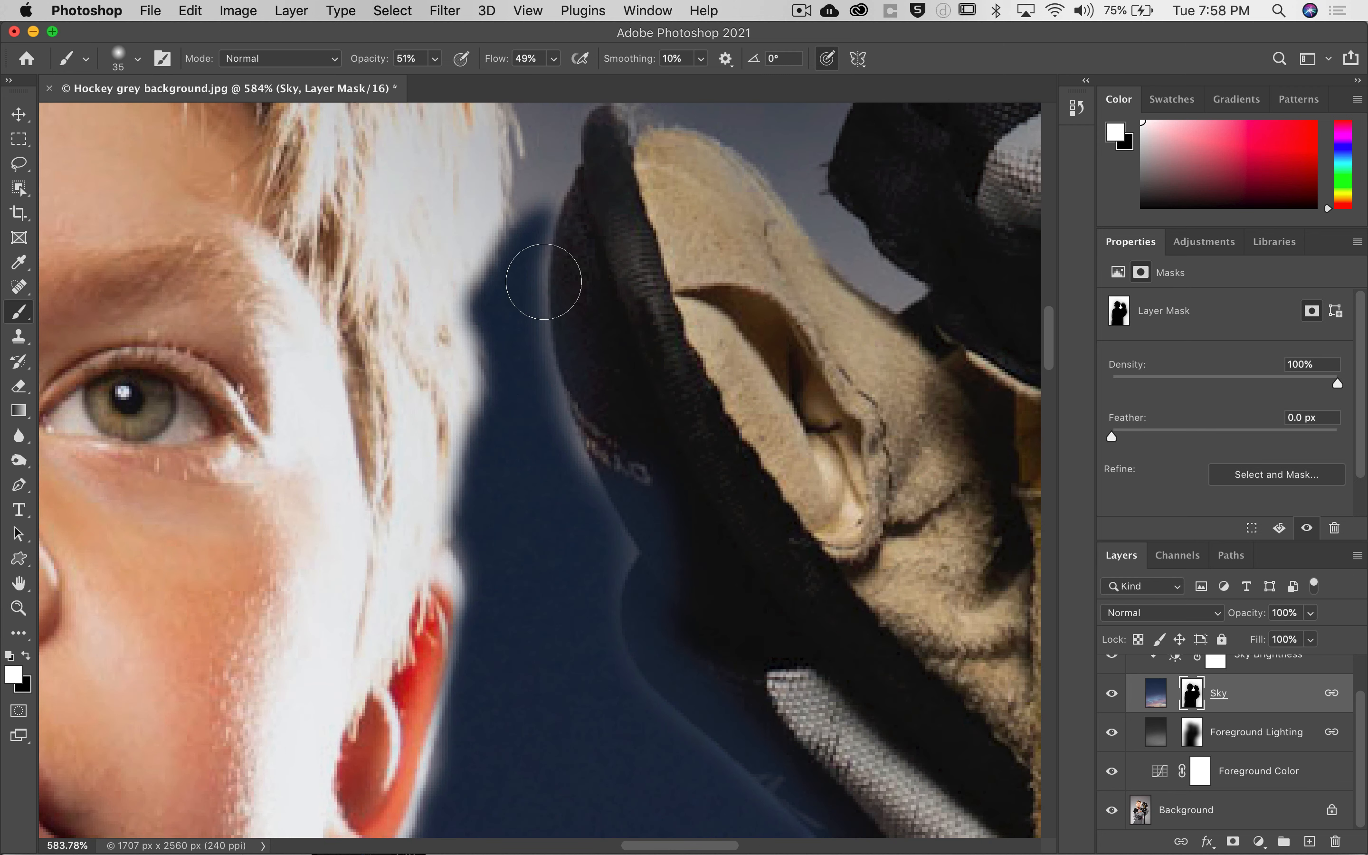
pyautogui.press('[')
pyautogui.press('[')
pyautogui.press('[')
pyautogui.press('[')
pyautogui.moveTo(544, 282)
pyautogui.mouseDown()
pyautogui.moveTo(550, 224)
pyautogui.moveTo(544, 325)
pyautogui.moveTo(591, 486)
pyautogui.moveTo(617, 526)
pyautogui.moveTo(571, 437)
pyautogui.moveTo(613, 532)
pyautogui.moveTo(662, 504)
pyautogui.moveTo(614, 514)
pyautogui.moveTo(645, 521)
pyautogui.moveTo(616, 434)
pyautogui.moveTo(633, 535)
pyautogui.mouseUp()
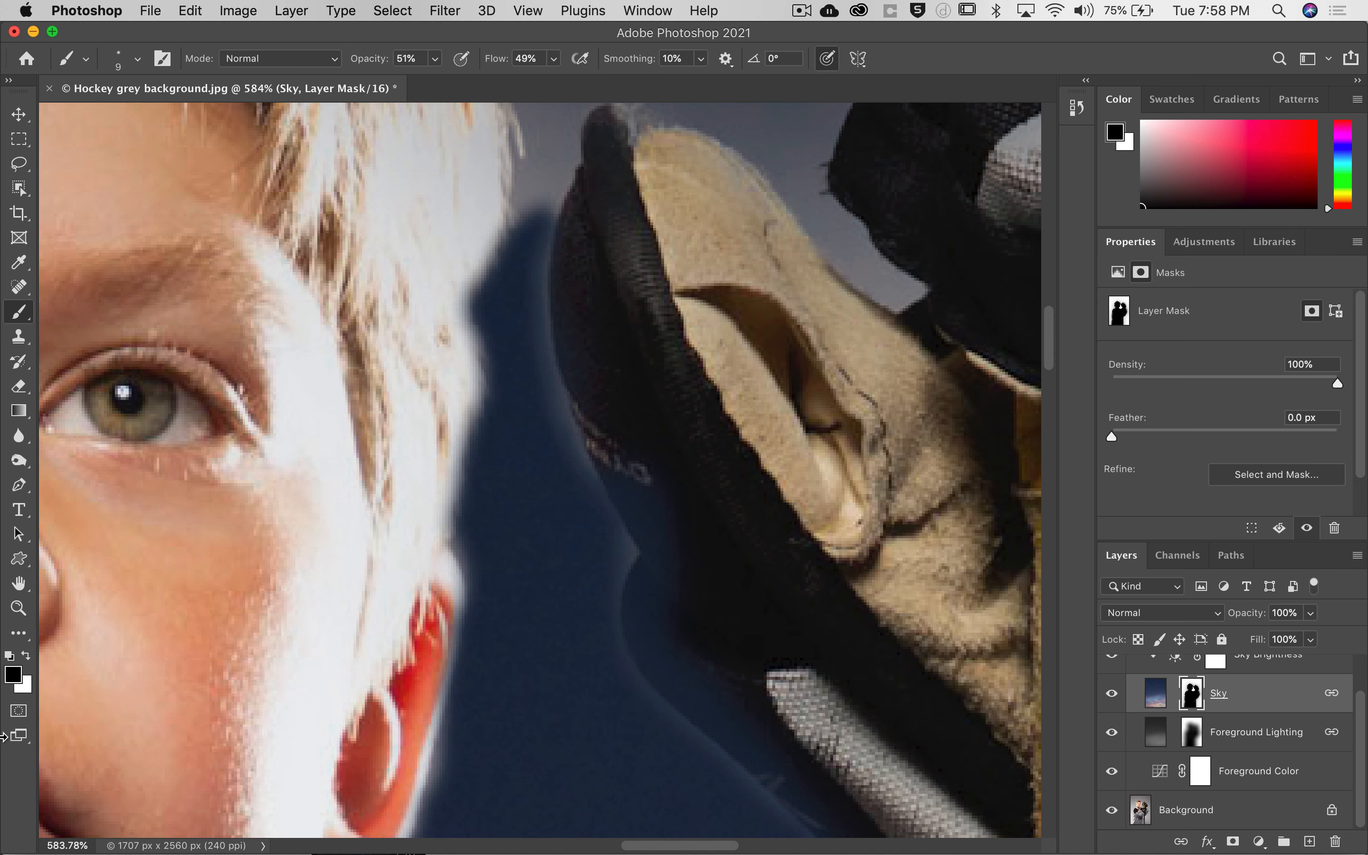
# Paint black at brush size 30 on the Sky mask over the glove facing the boy's face and along his shoulder
pyautogui.click(26, 656)
pyautogui.press(']')
pyautogui.press(']')
pyautogui.moveTo(687, 477)
pyautogui.mouseDown()
pyautogui.moveTo(670, 525)
pyautogui.moveTo(667, 484)
pyautogui.moveTo(696, 606)
pyautogui.moveTo(685, 574)
pyautogui.mouseUp()
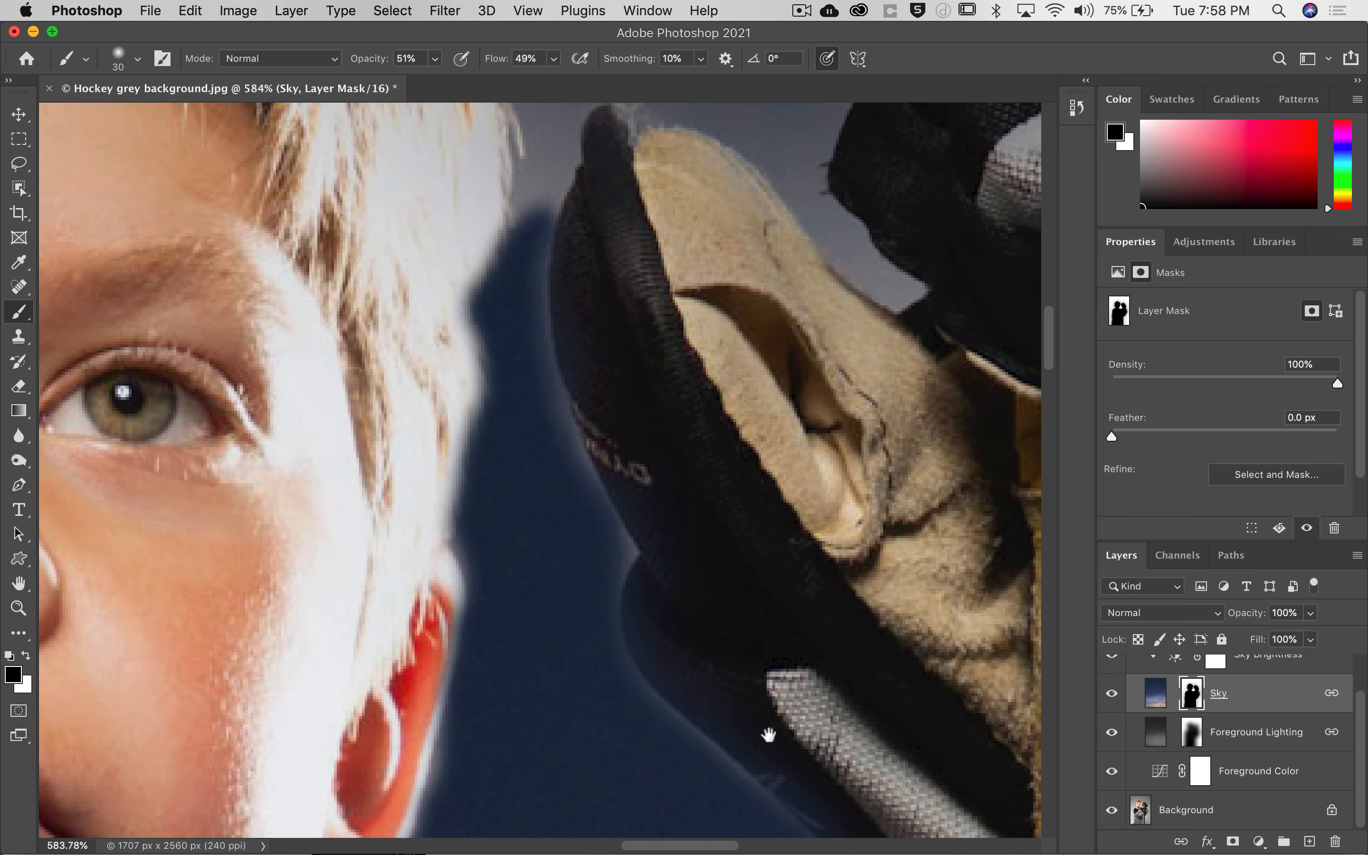
pyautogui.moveTo(770, 733)
pyautogui.mouseDown()
pyautogui.moveTo(489, 467)
pyautogui.moveTo(449, 451)
pyautogui.mouseUp()
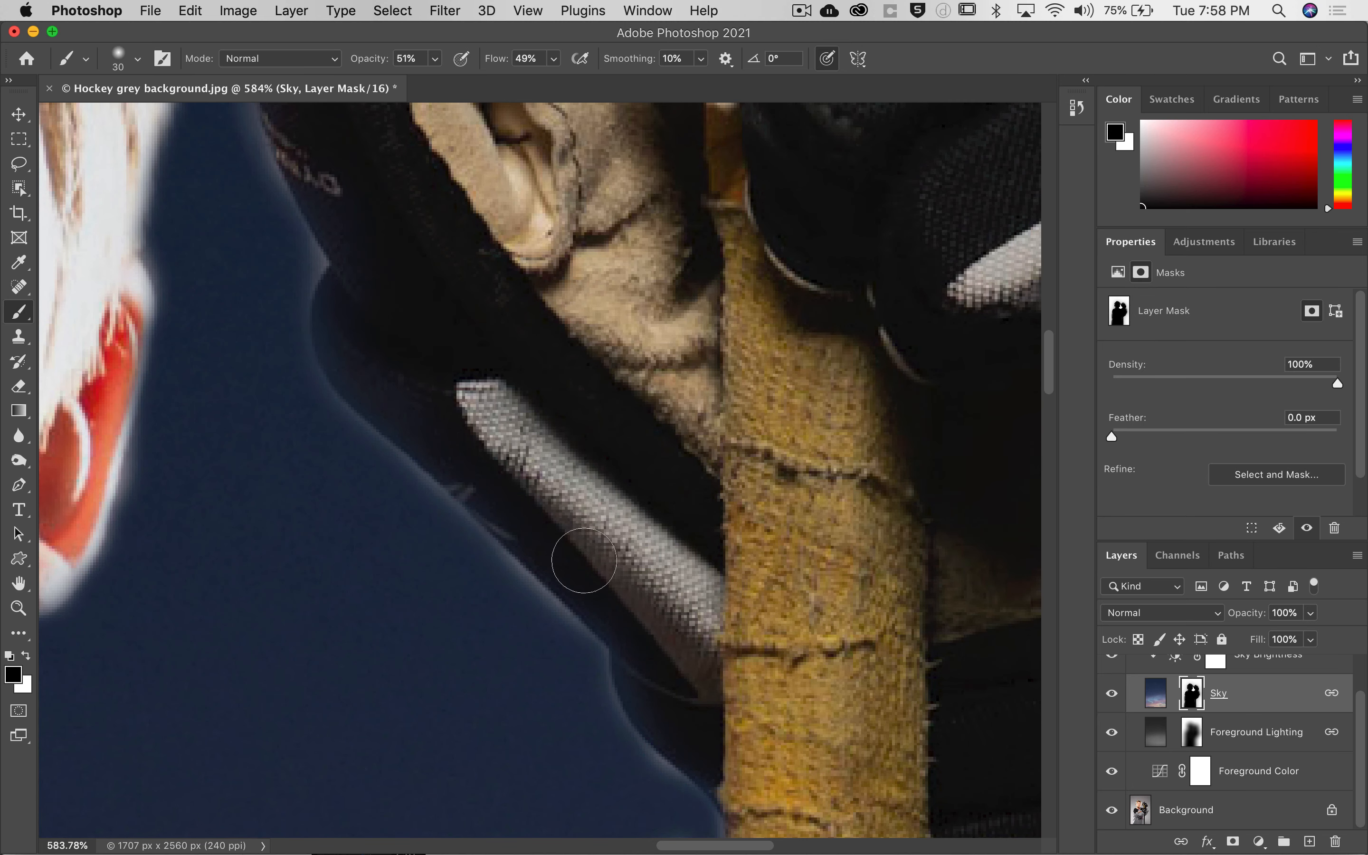
pyautogui.moveTo(678, 703); pyautogui.dragTo(606, 440)
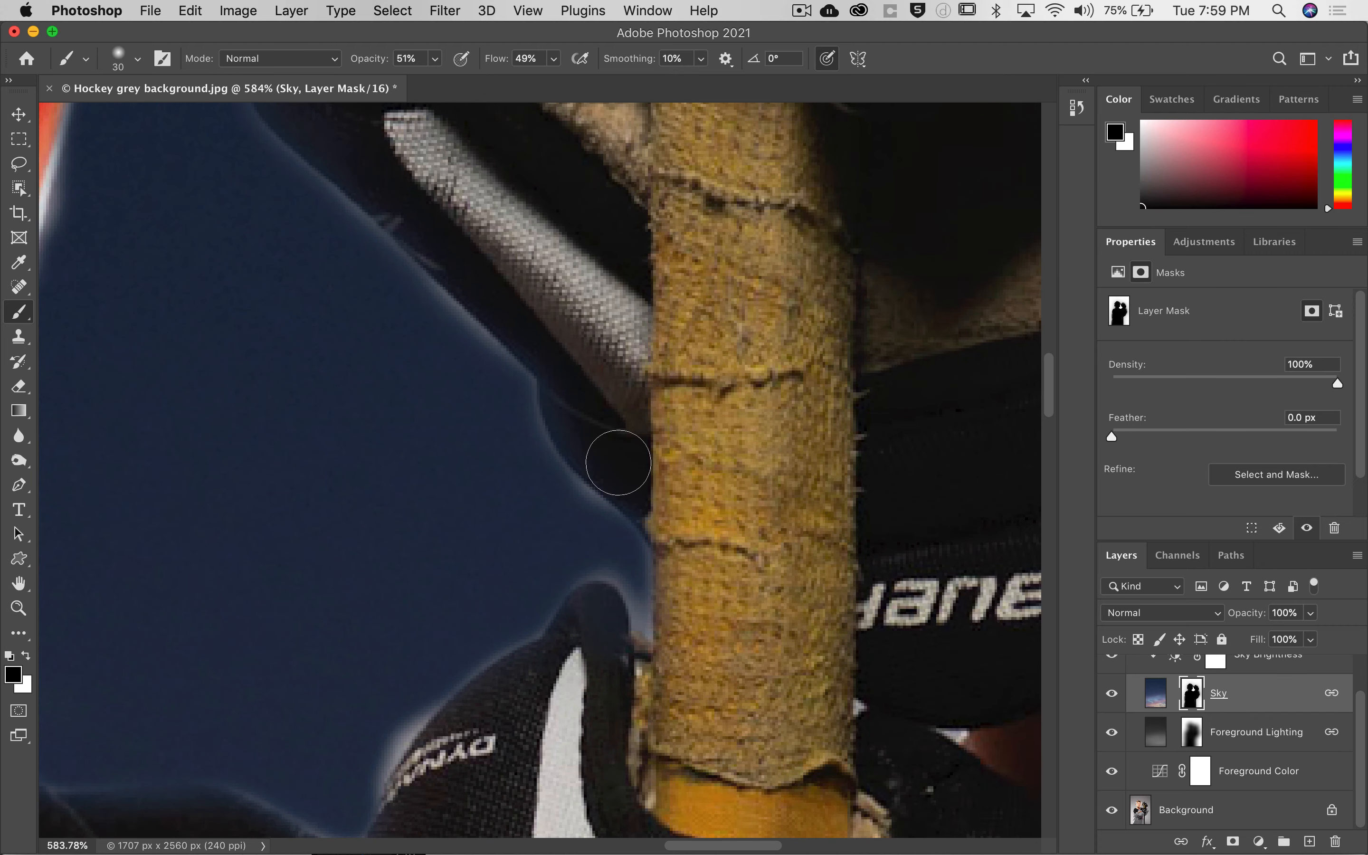
pyautogui.moveTo(478, 668); pyautogui.dragTo(690, 391)
pyautogui.moveTo(300, 555); pyautogui.dragTo(443, 543)
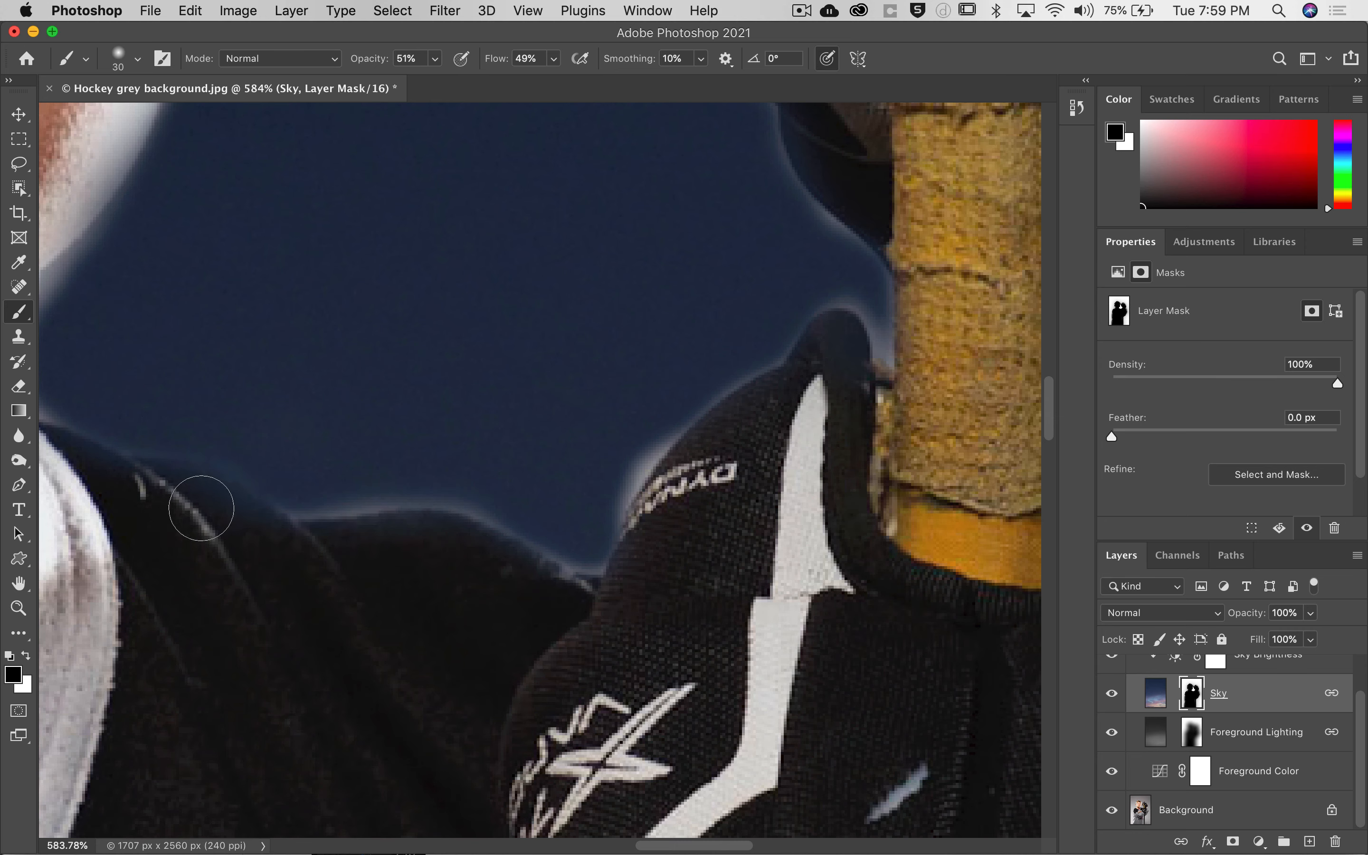
pyautogui.moveTo(200, 507); pyautogui.dragTo(558, 545)
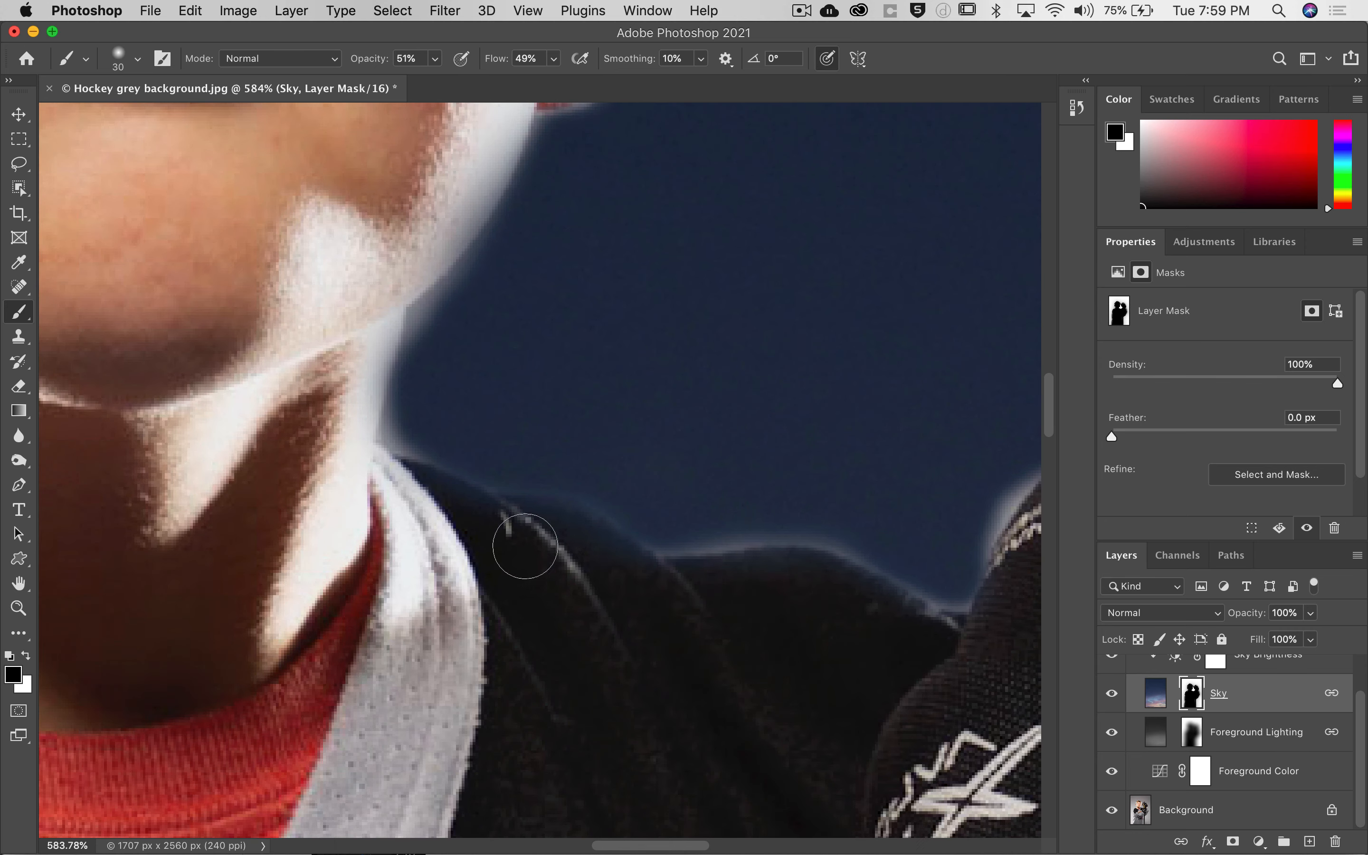
pyautogui.moveTo(607, 457); pyautogui.dragTo(580, 712)
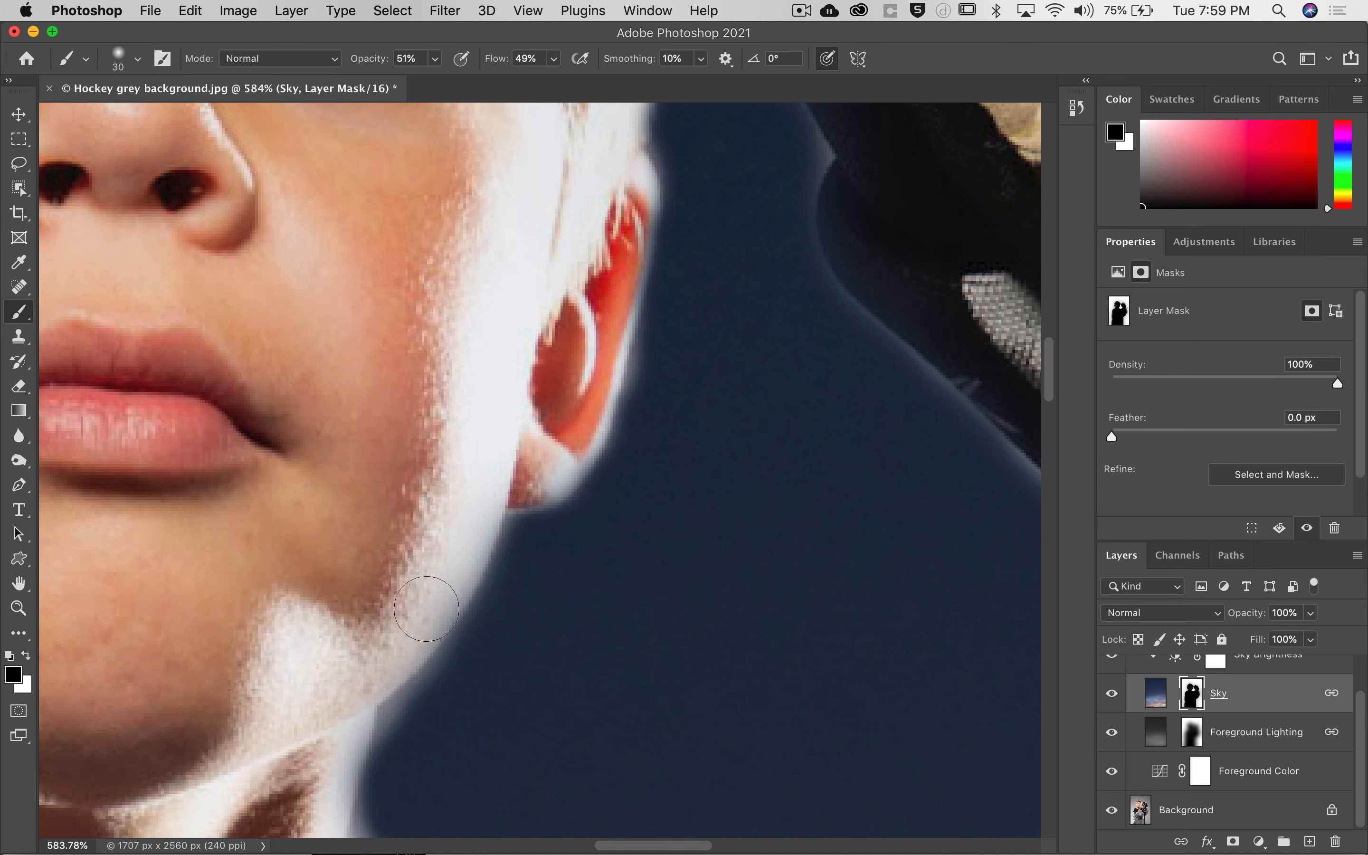
# Save the finished sky composite of the hockey portrait and close its document
pyautogui.press('super+0')
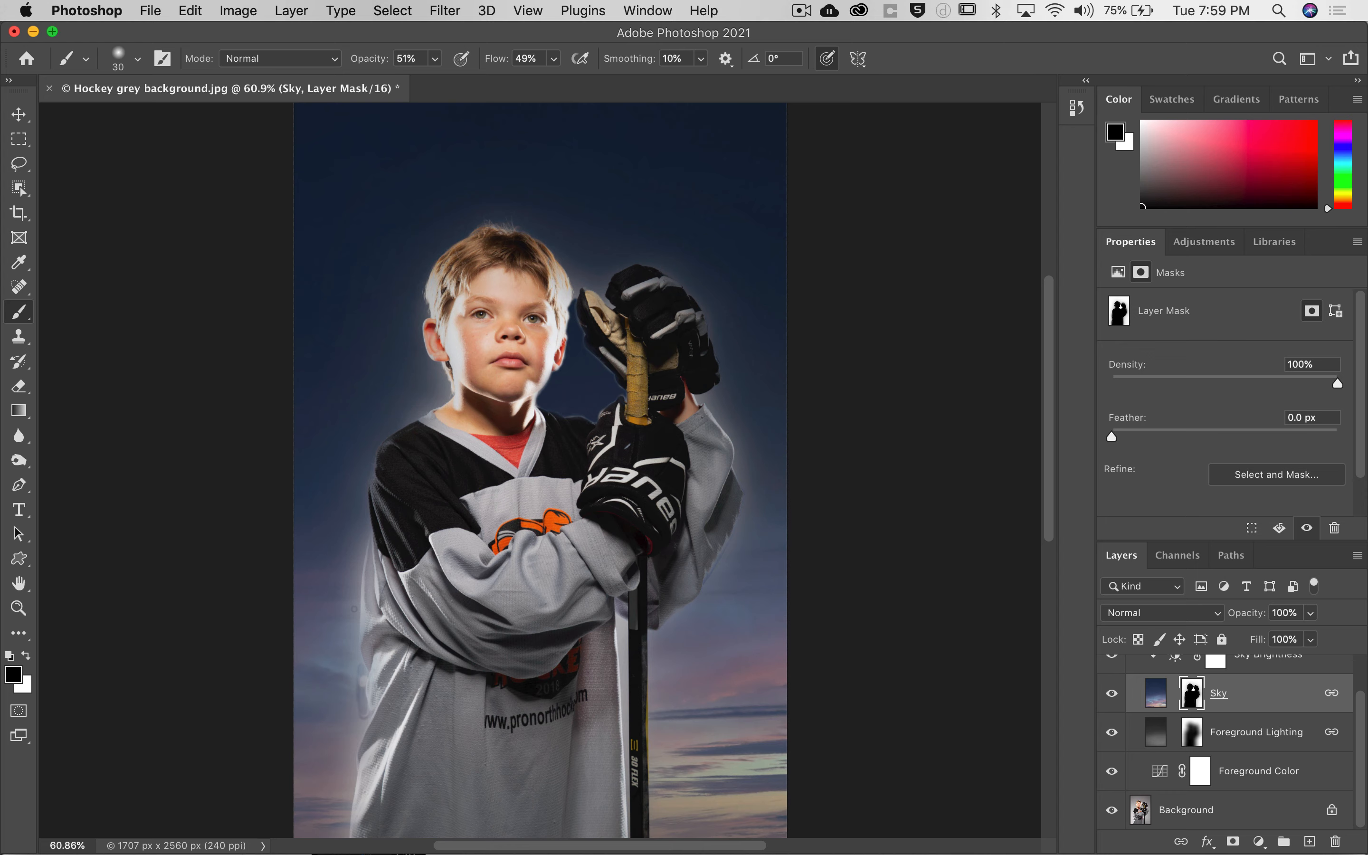
pyautogui.press('z')
pyautogui.moveTo(351, 605); pyautogui.dragTo(503, 611)
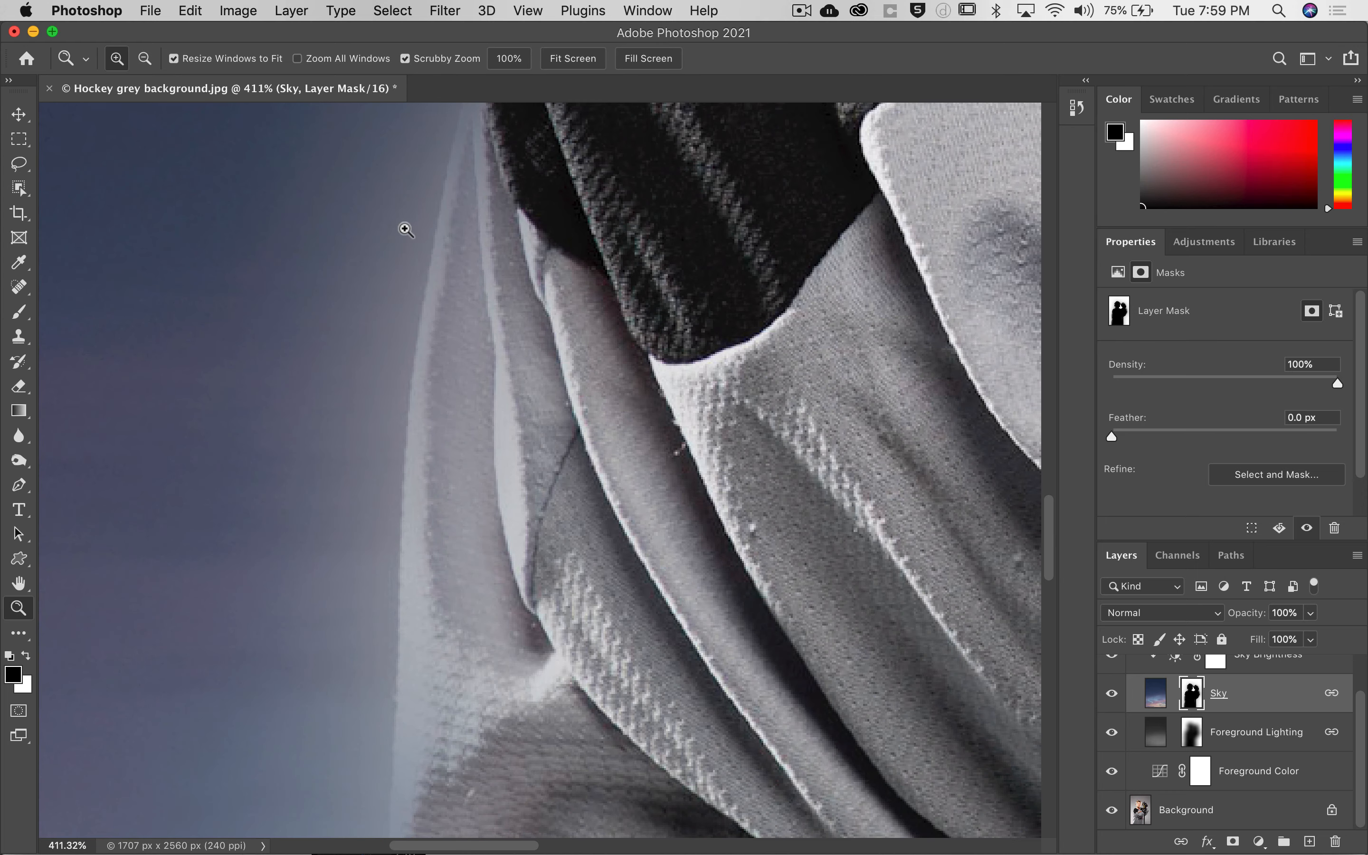
pyautogui.press('super+0')
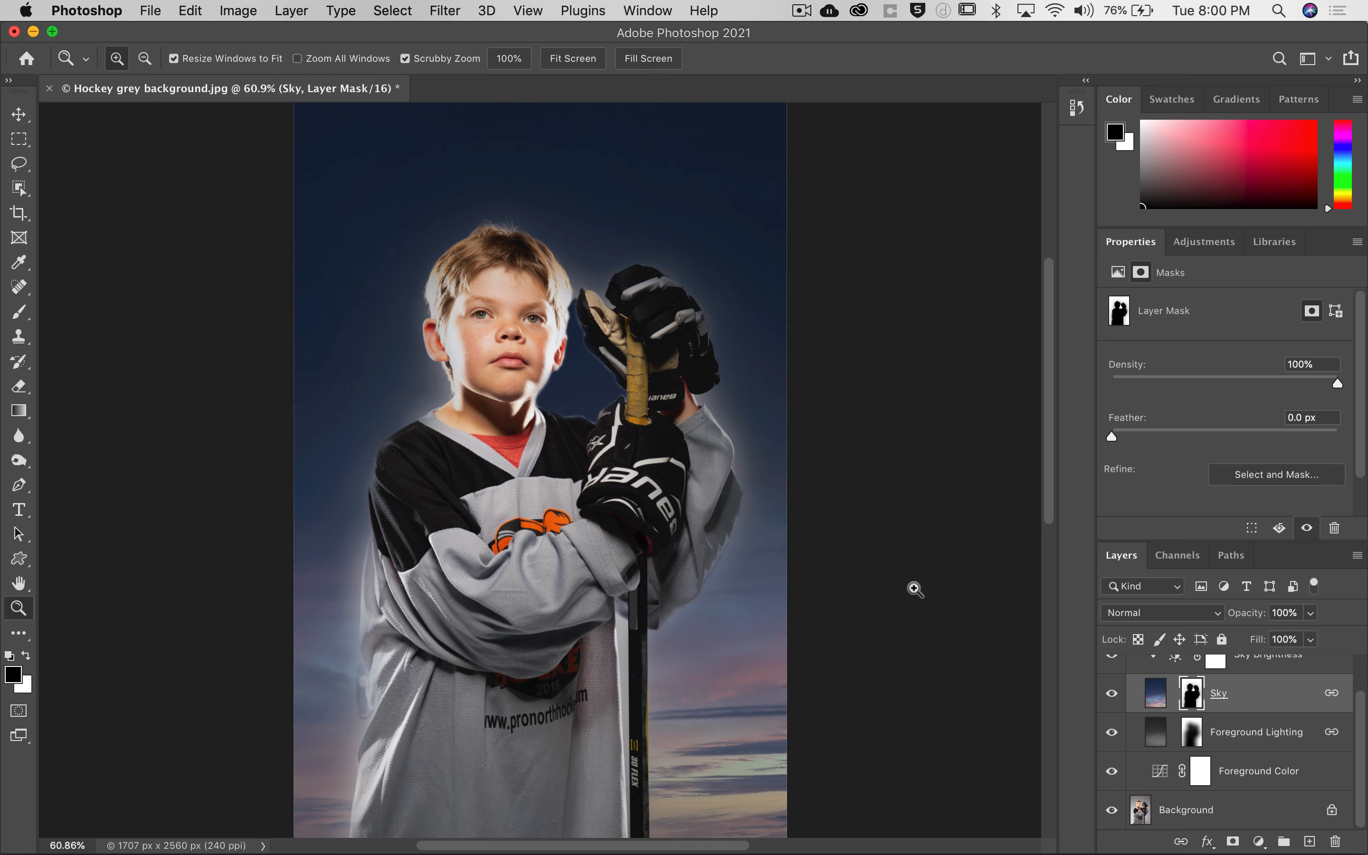
pyautogui.press('super+s')
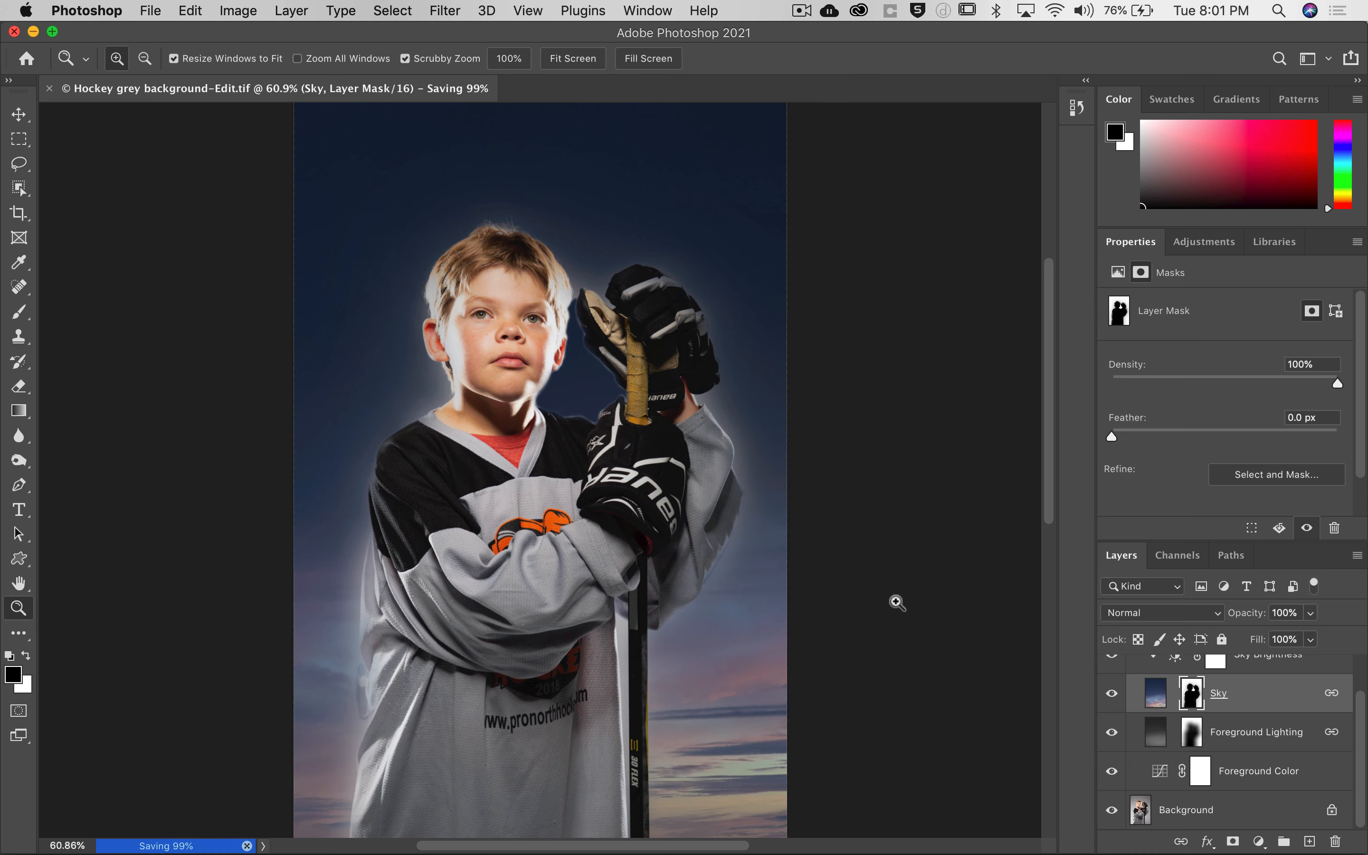
pyautogui.click(15, 32)
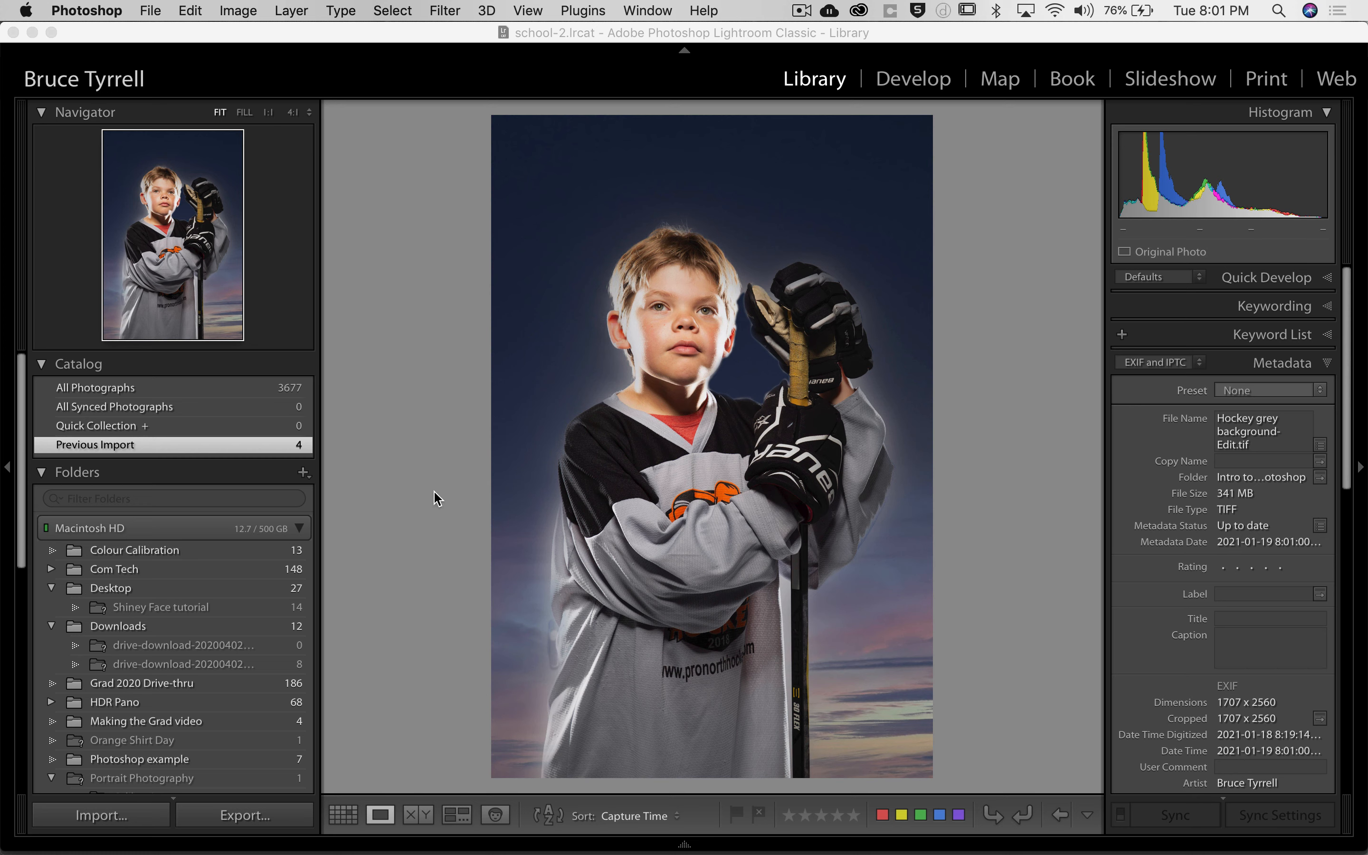
# Switch to Lightroom Classic, view the original Hockey grey background.jpg enlarged from the library grid, and return to the grid
pyautogui.click(410, 425)
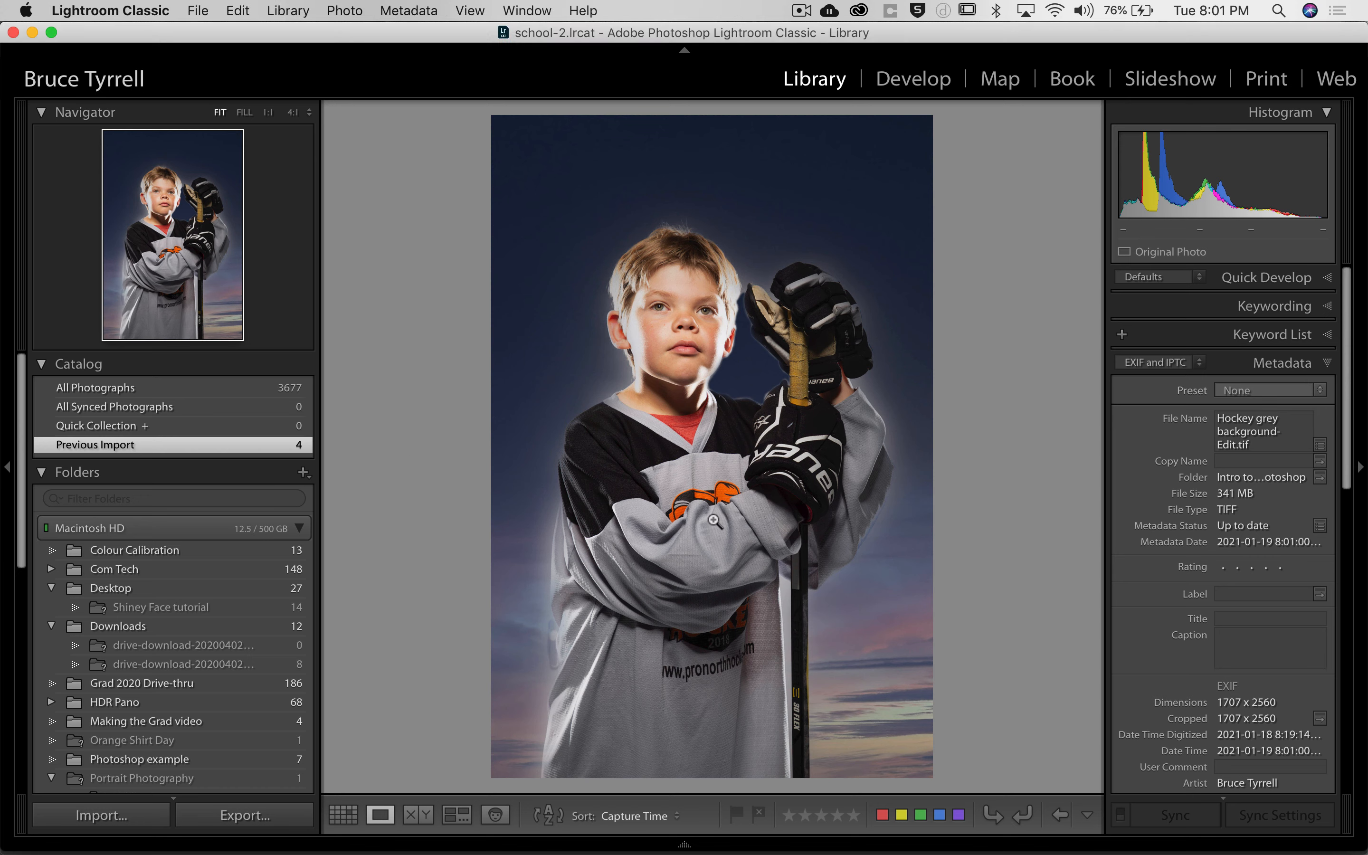
pyautogui.press('g')
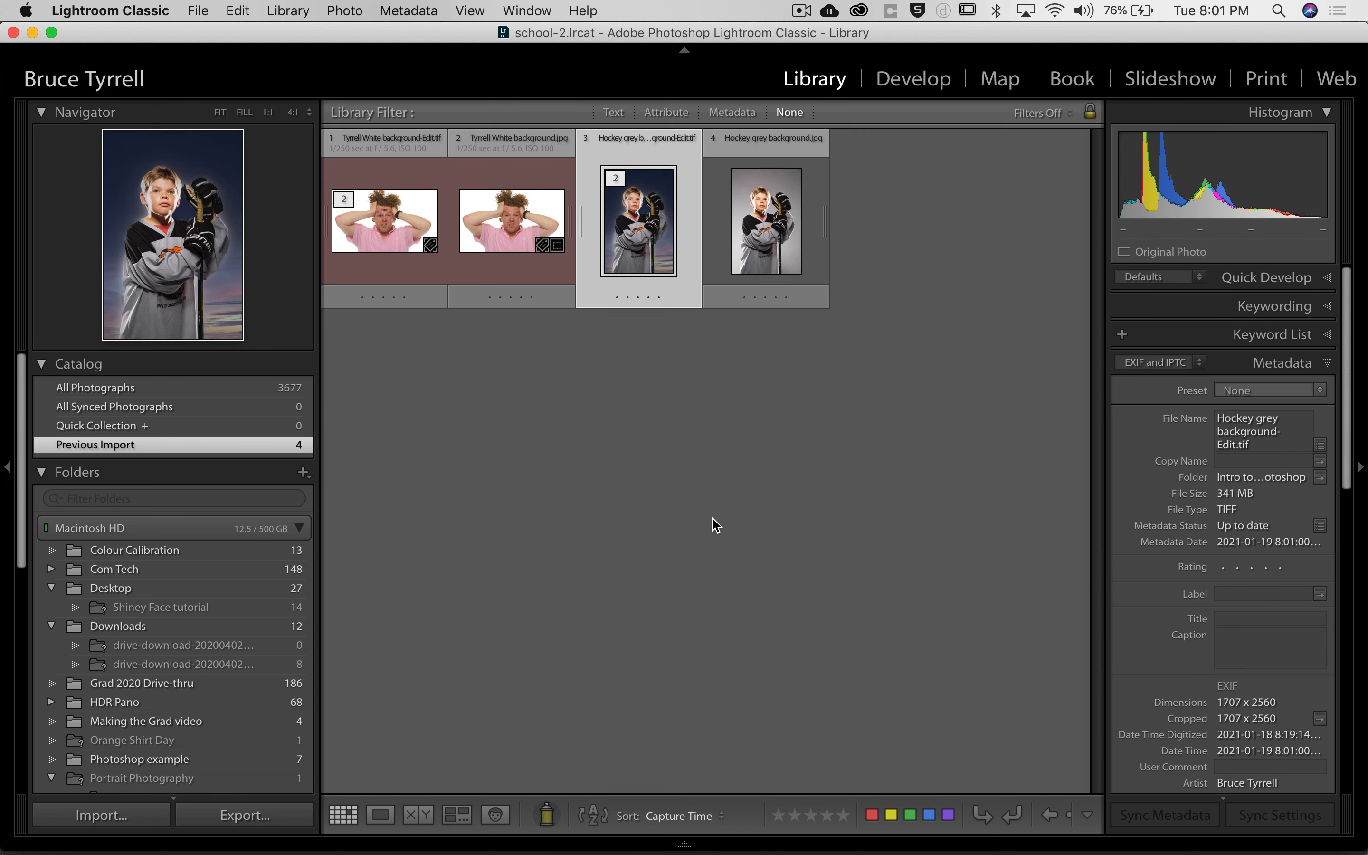
pyautogui.click(716, 525)
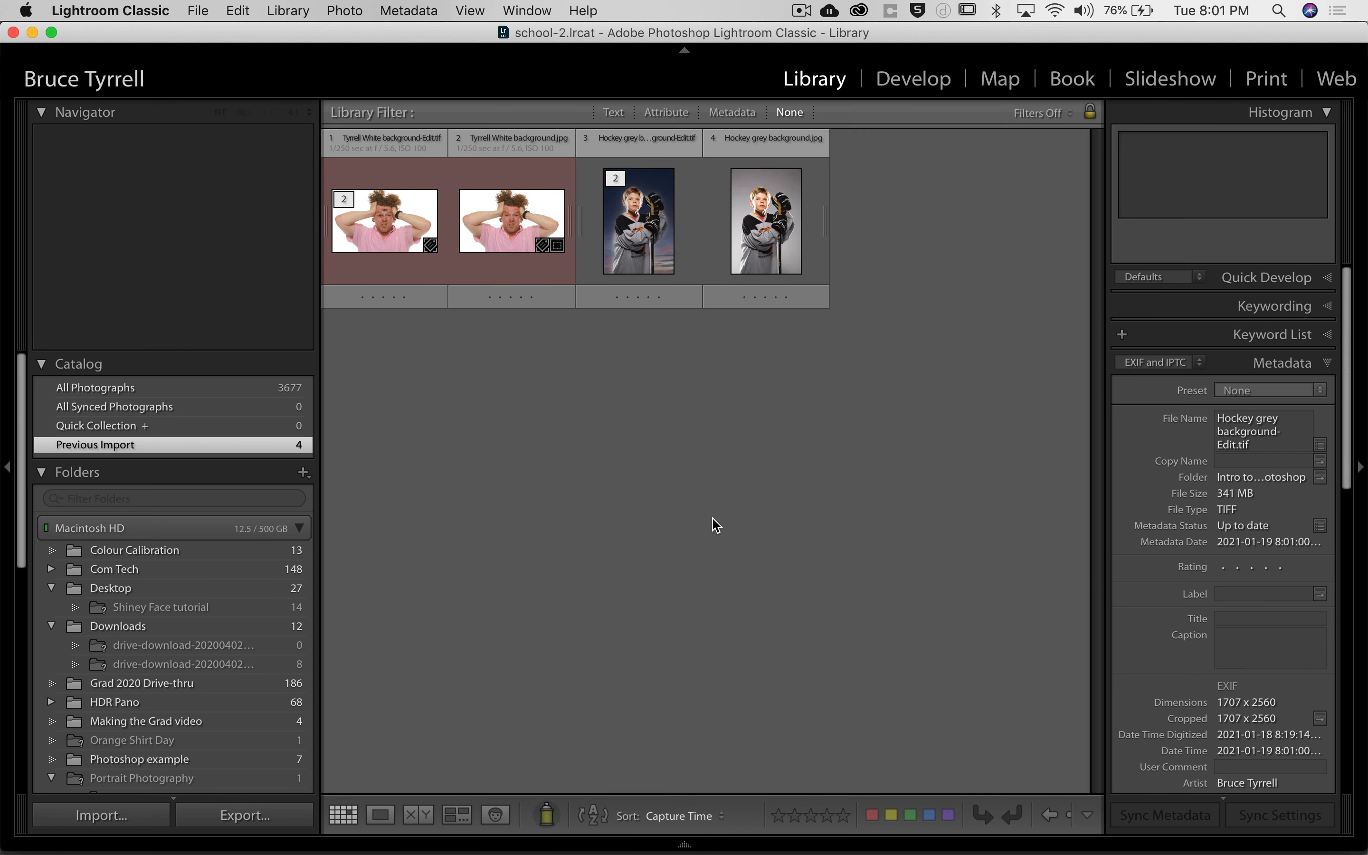
pyautogui.doubleClick(764, 237)
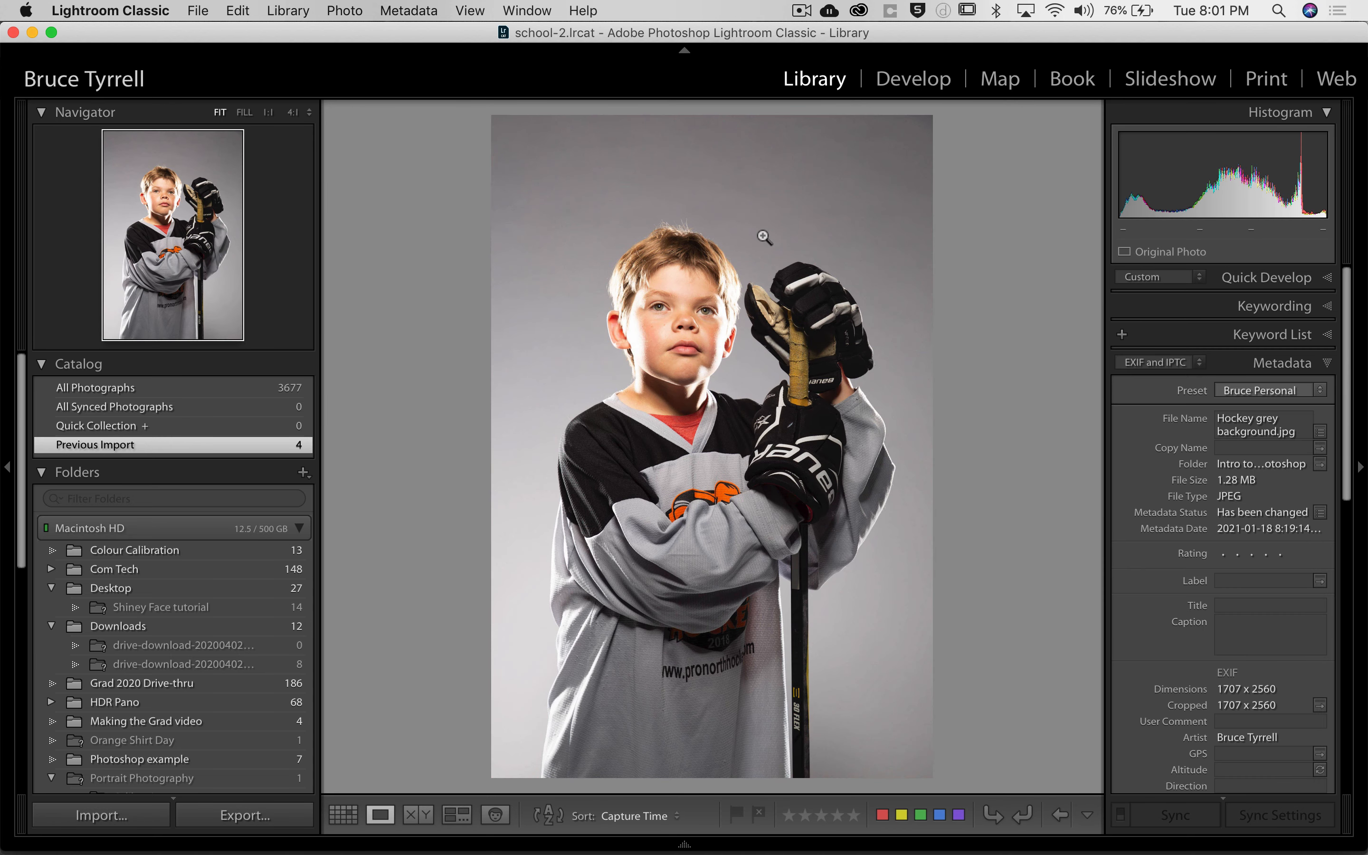
pyautogui.doubleClick(765, 238)
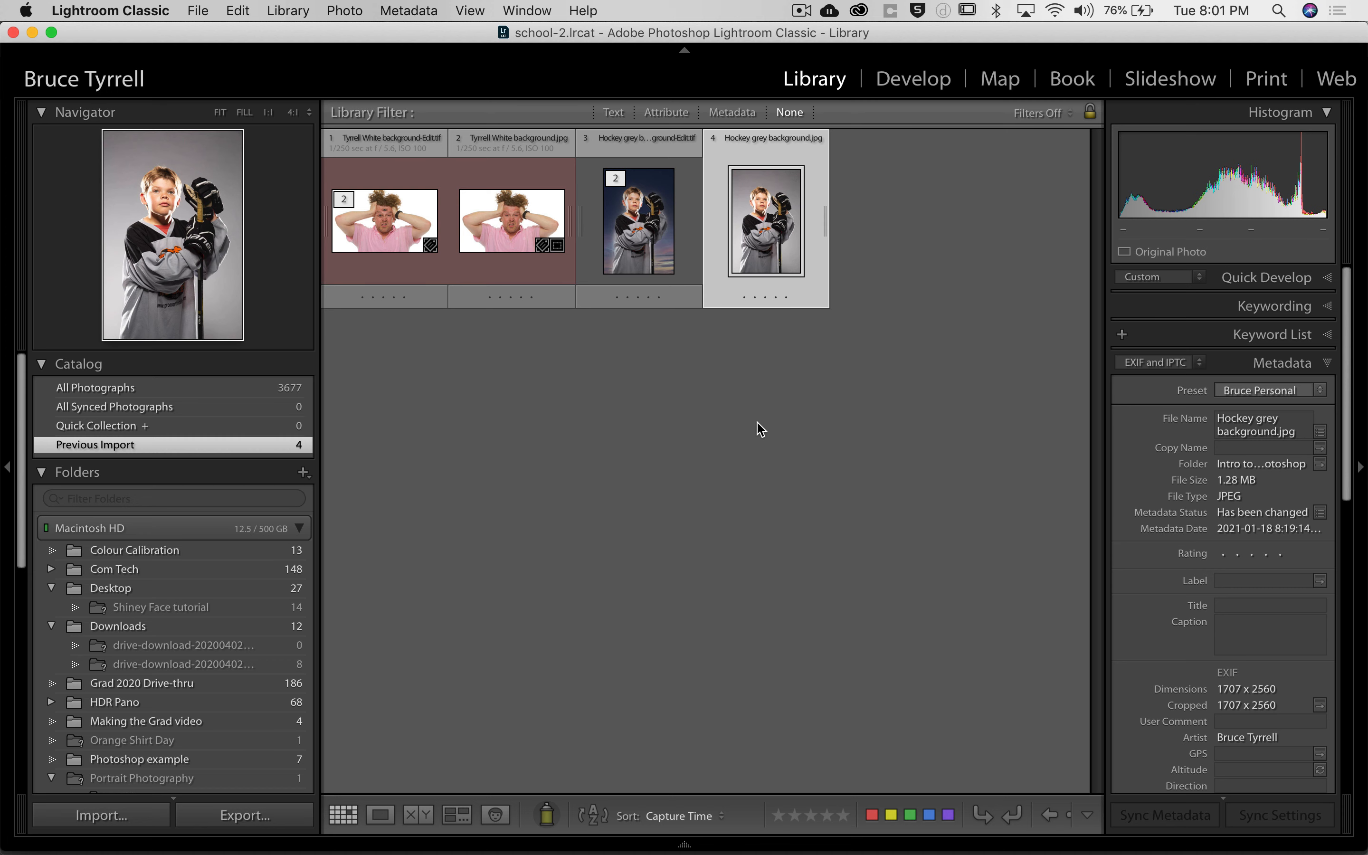